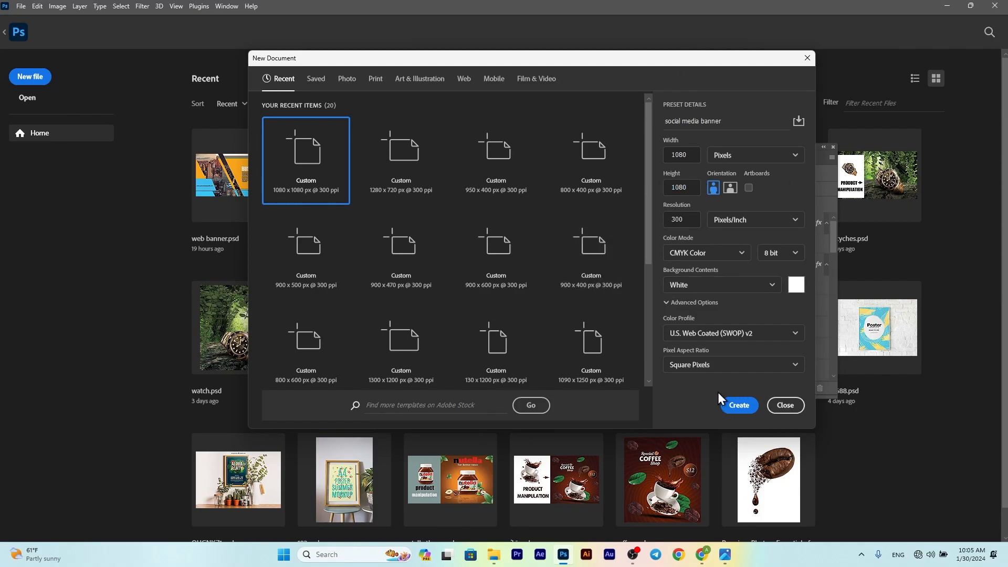
# Step: Create the 1080×1080 px banner document and fill it with solid colour #898874
pyautogui.click(739, 406)
pyautogui.click(776, 387)
pyautogui.click(791, 204)
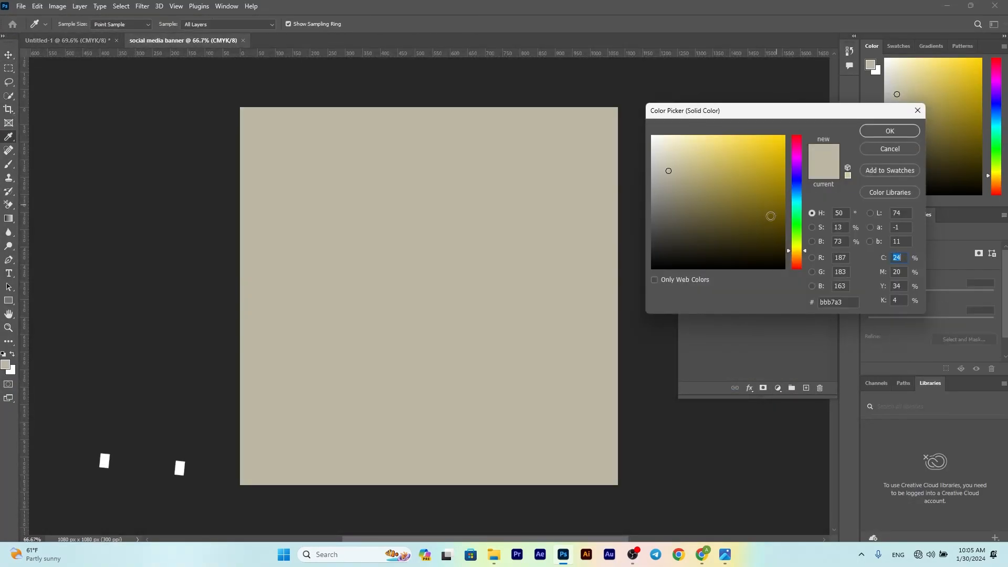
pyautogui.press('BackSpace')
pyautogui.rightClick(819, 300)
pyautogui.click(840, 349)
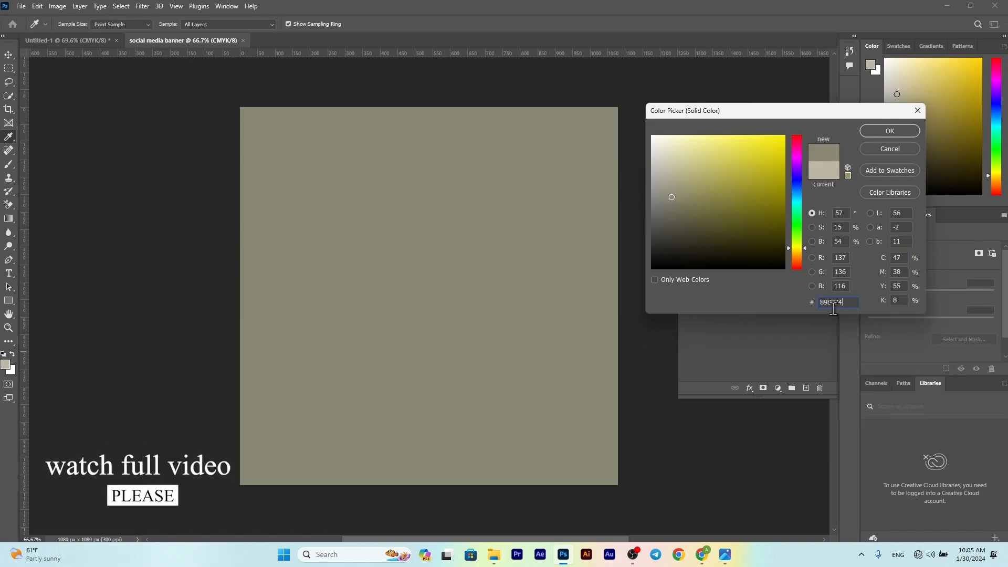
pyautogui.click(871, 133)
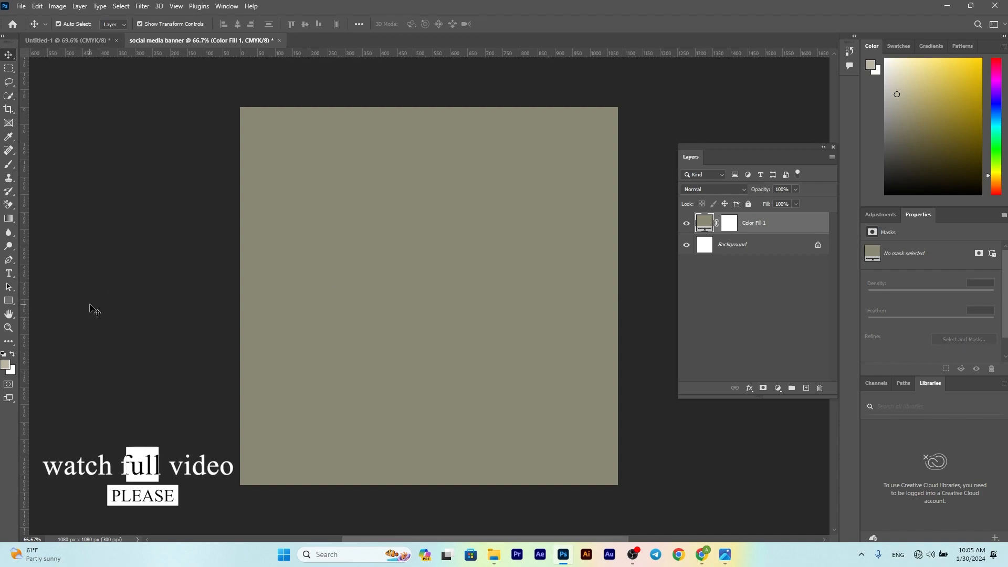
# Step: Place vertical guides near the left and right edges and horizontal guides near the top and bottom
pyautogui.moveTo(21, 236); pyautogui.dragTo(248, 230)
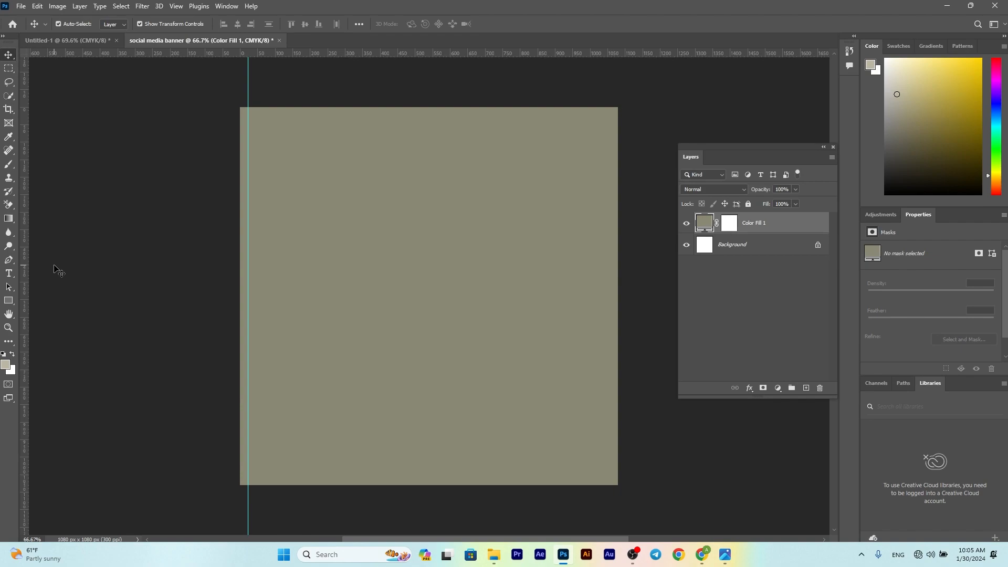
pyautogui.moveTo(25, 296); pyautogui.dragTo(611, 273)
pyautogui.moveTo(460, 61); pyautogui.dragTo(513, 475)
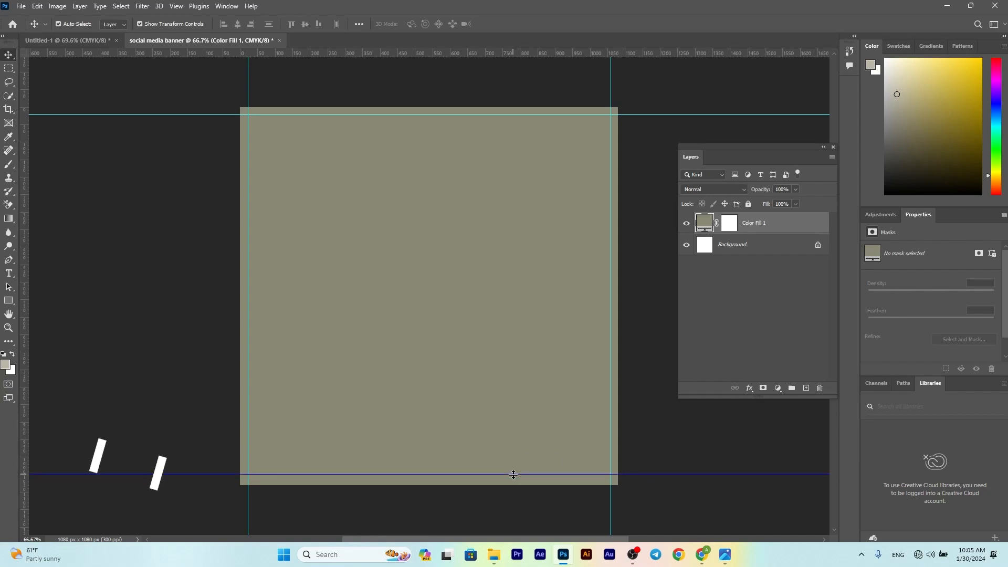
pyautogui.click(154, 337)
pyautogui.scroll(1, 154, 337)
pyautogui.scroll(3, 154, 337)
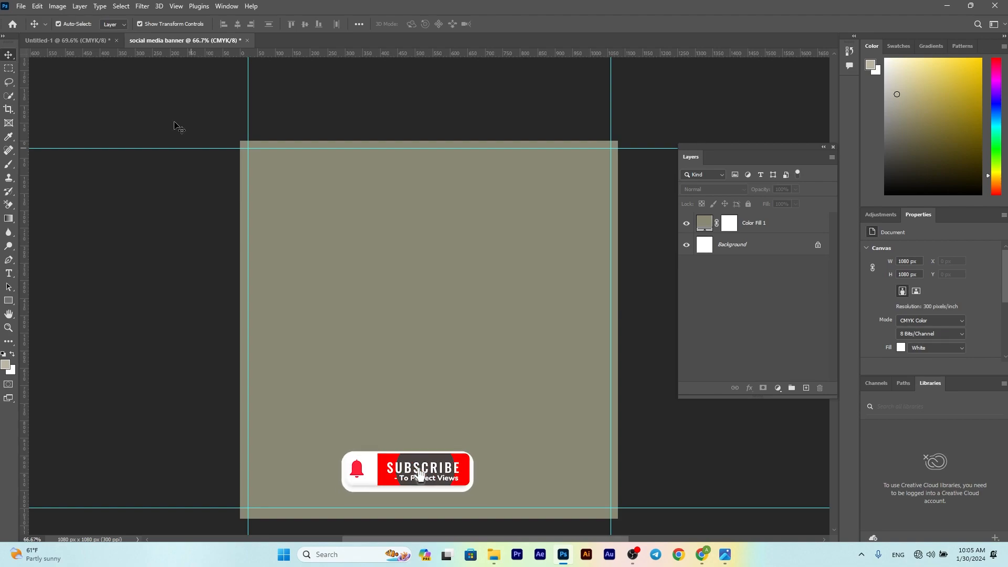
# Step: Draw a wide rectangle across the bottom of the banner with a gradient fill
pyautogui.click(9, 300)
pyautogui.scroll(-8, 240, 409)
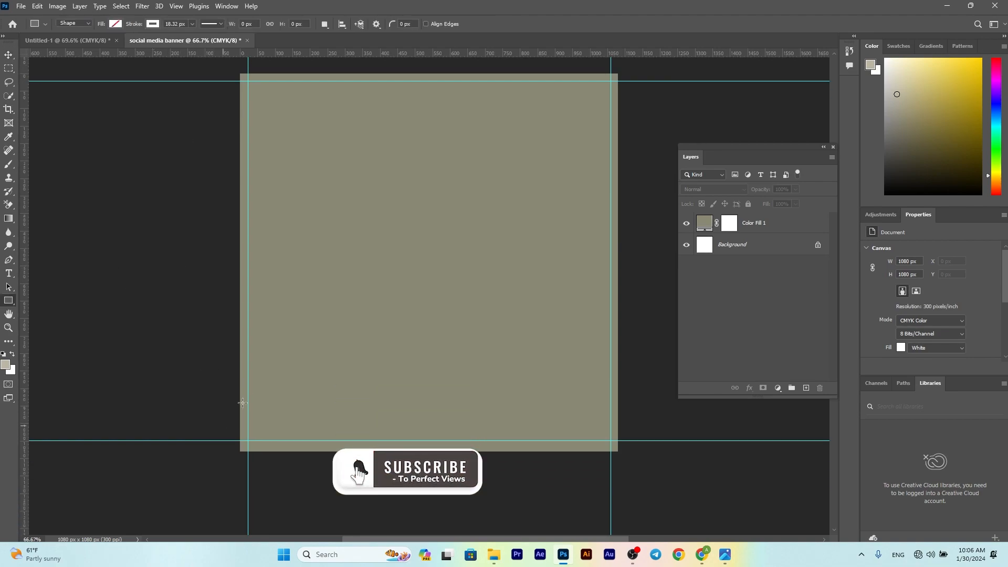
pyautogui.moveTo(214, 364)
pyautogui.mouseDown()
pyautogui.moveTo(462, 468)
pyautogui.moveTo(667, 482)
pyautogui.moveTo(650, 484)
pyautogui.mouseUp()
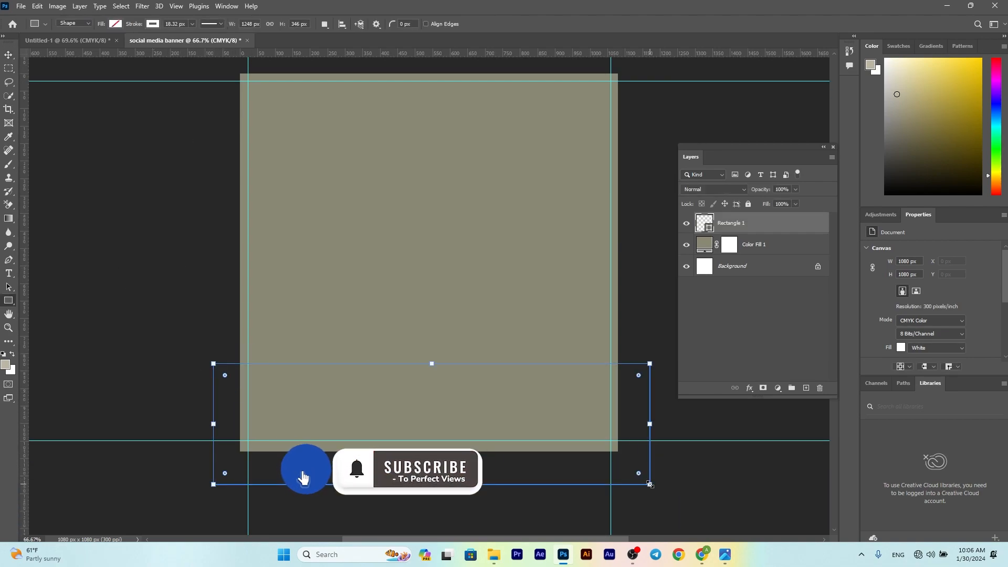
pyautogui.click(115, 23)
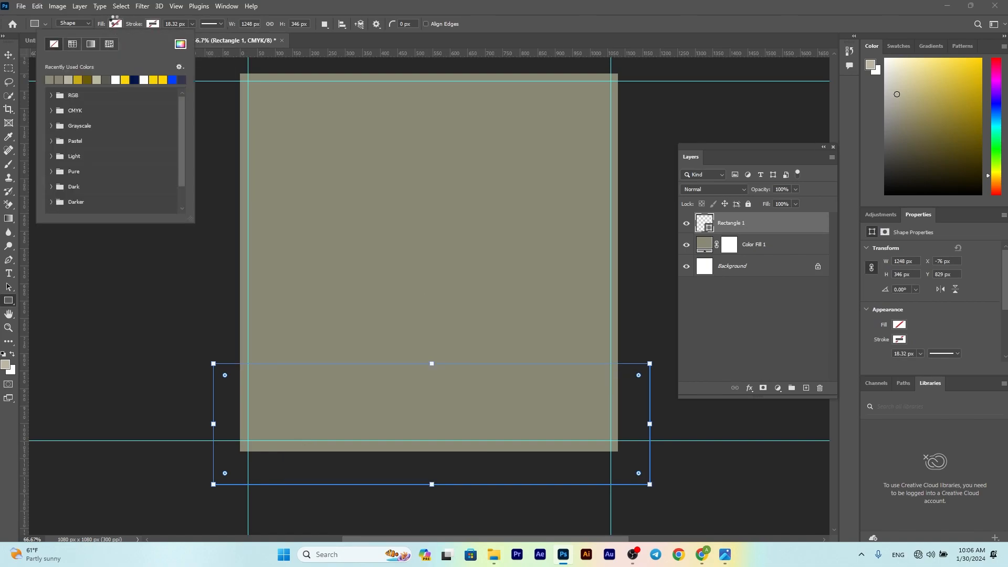
pyautogui.click(91, 43)
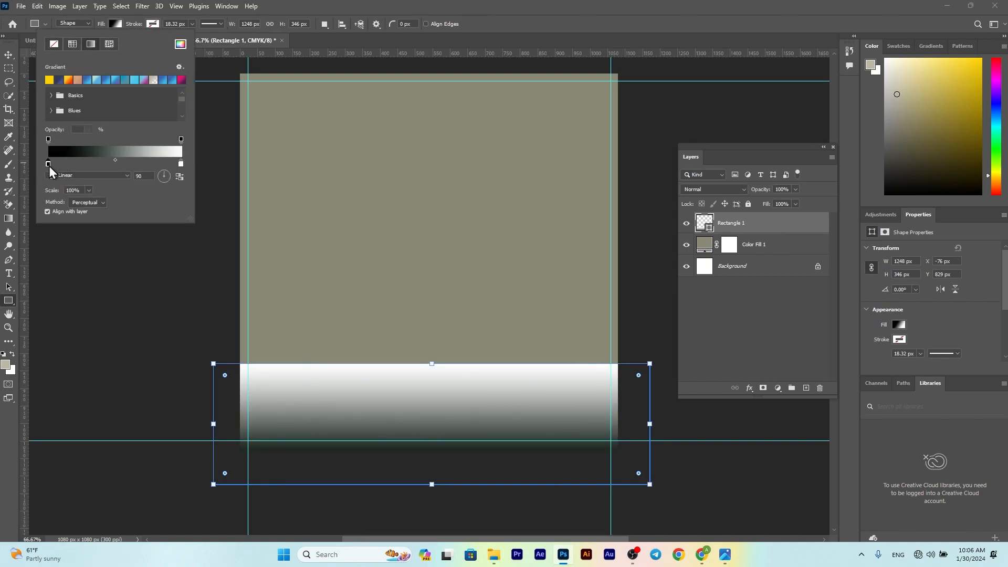
# Step: Set the gradient's dark stop to a greyish navy blue
pyautogui.doubleClick(48, 163)
pyautogui.click(798, 197)
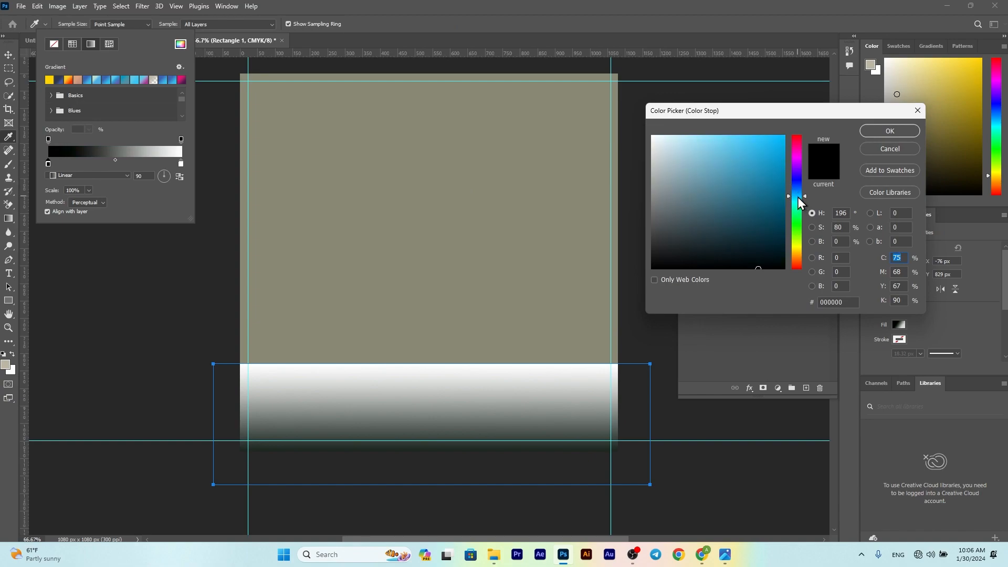
pyautogui.click(772, 186)
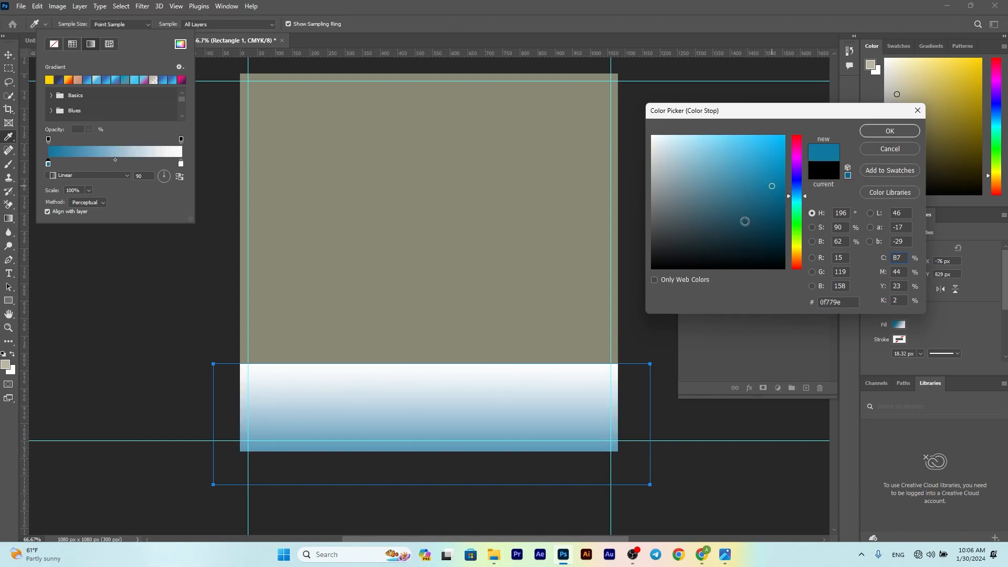
pyautogui.click(720, 225)
pyautogui.moveTo(792, 197); pyautogui.dragTo(793, 186)
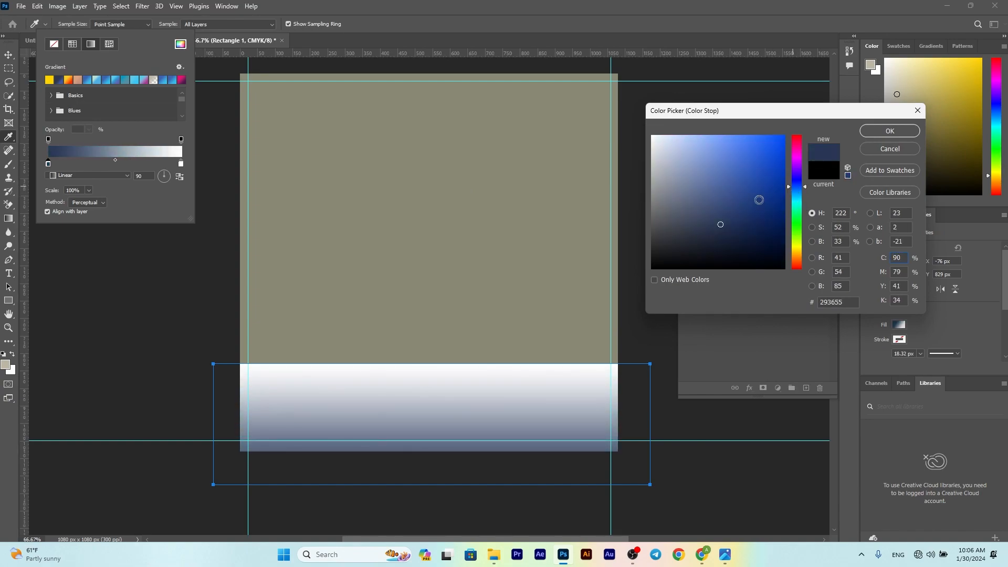
pyautogui.press('Return')
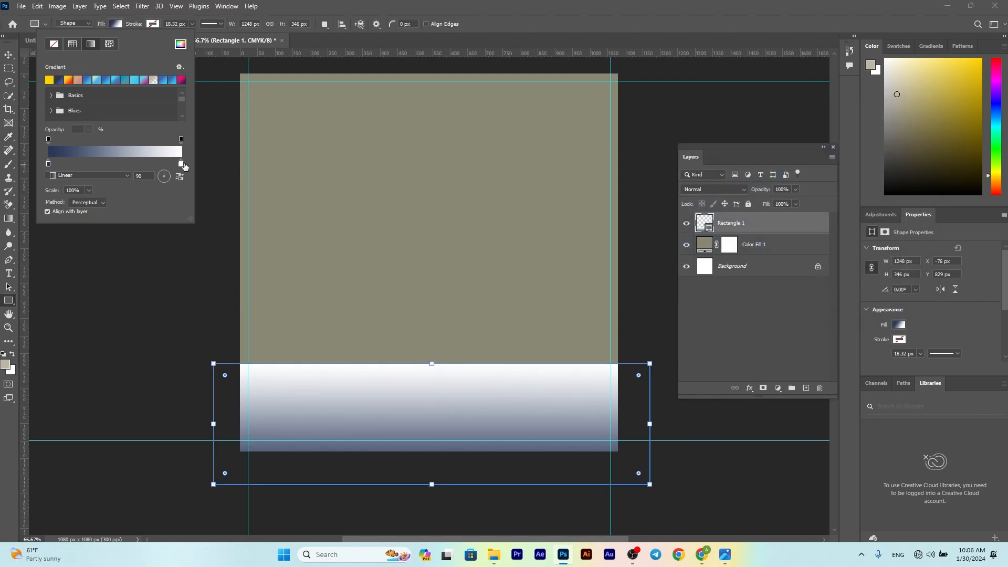
# Step: Set the gradient's white stop to a slightly lighter dark navy
pyautogui.doubleClick(180, 164)
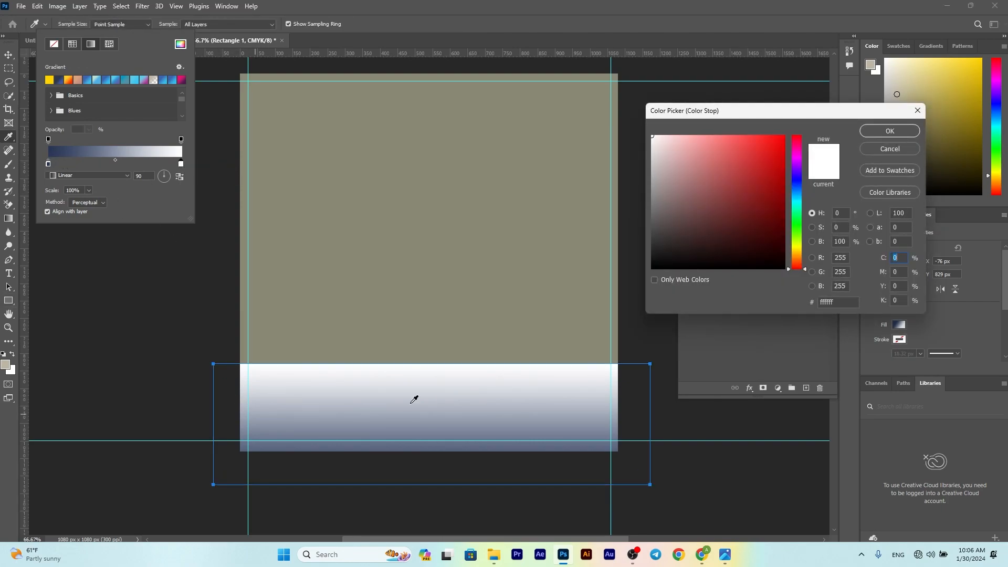
pyautogui.moveTo(796, 218); pyautogui.dragTo(793, 191)
pyautogui.click(752, 228)
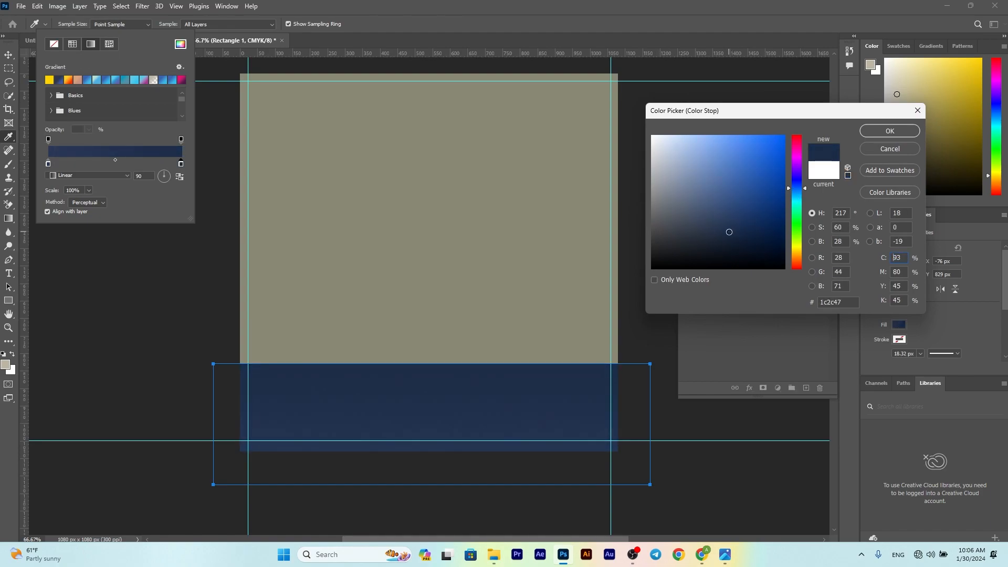
pyautogui.click(734, 220)
pyautogui.click(890, 131)
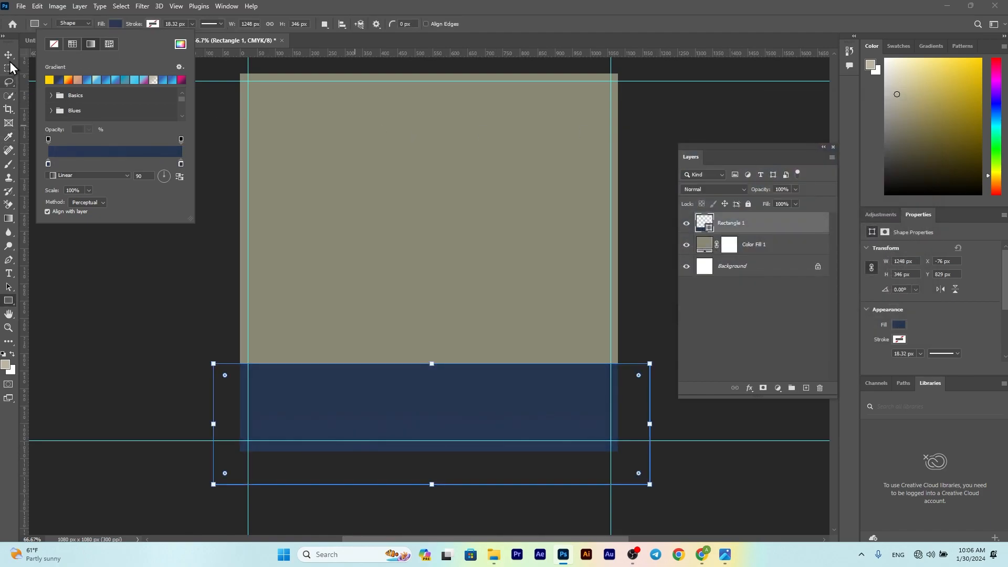
pyautogui.click(8, 54)
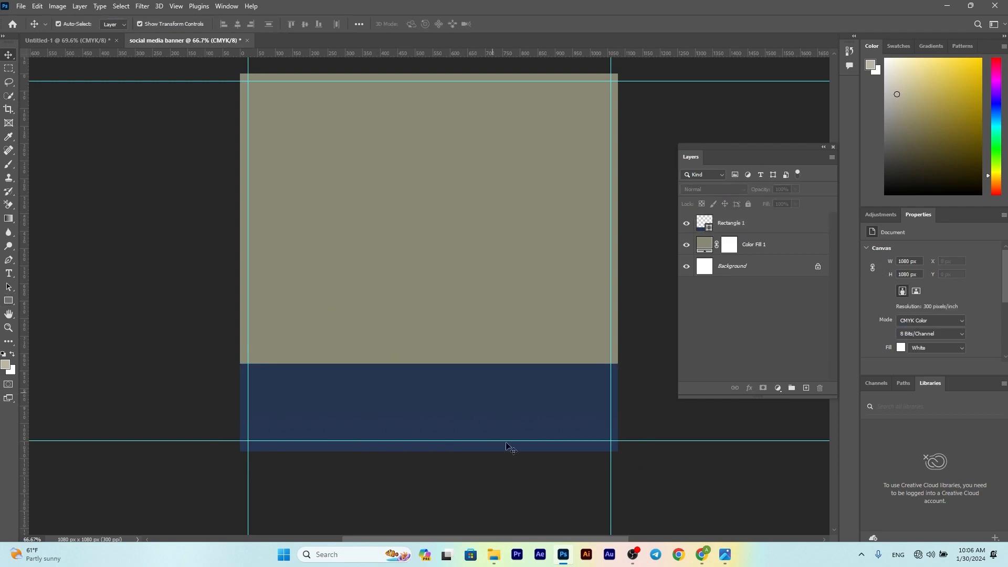
# Step: Place the watch image and mask out its white background with Select Subject
pyautogui.click(493, 560)
pyautogui.moveTo(147, 113); pyautogui.dragTo(357, 286)
pyautogui.press('Return')
pyautogui.click(6, 97)
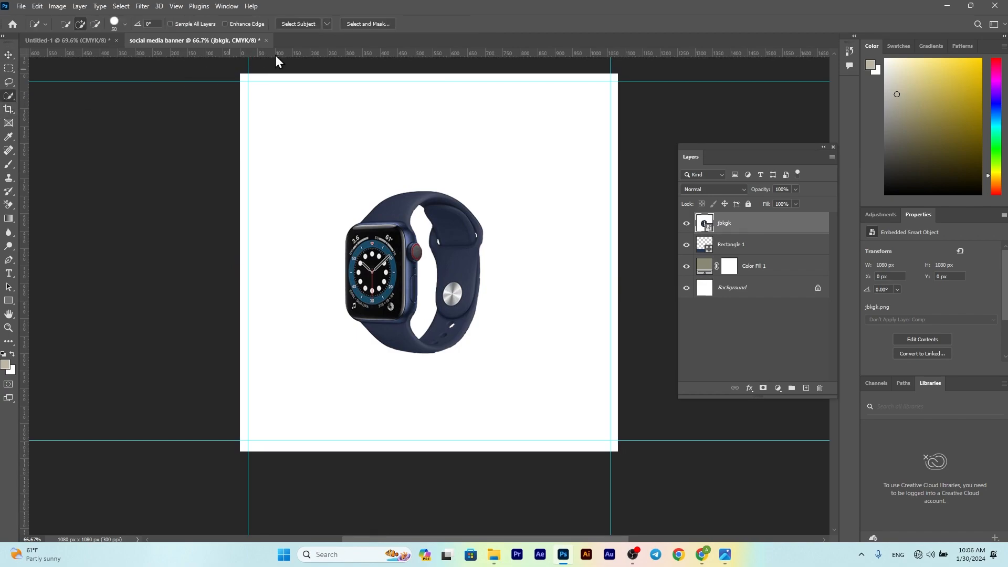
pyautogui.click(294, 24)
pyautogui.scroll(5, 425, 273)
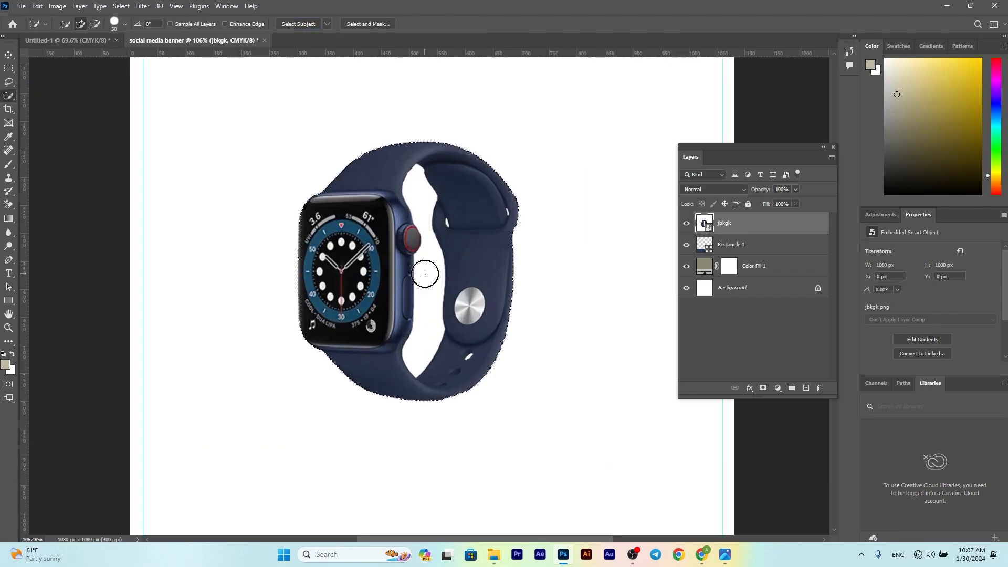
pyautogui.keyDown('alt'); pyautogui.click(430, 265); pyautogui.keyUp('alt')
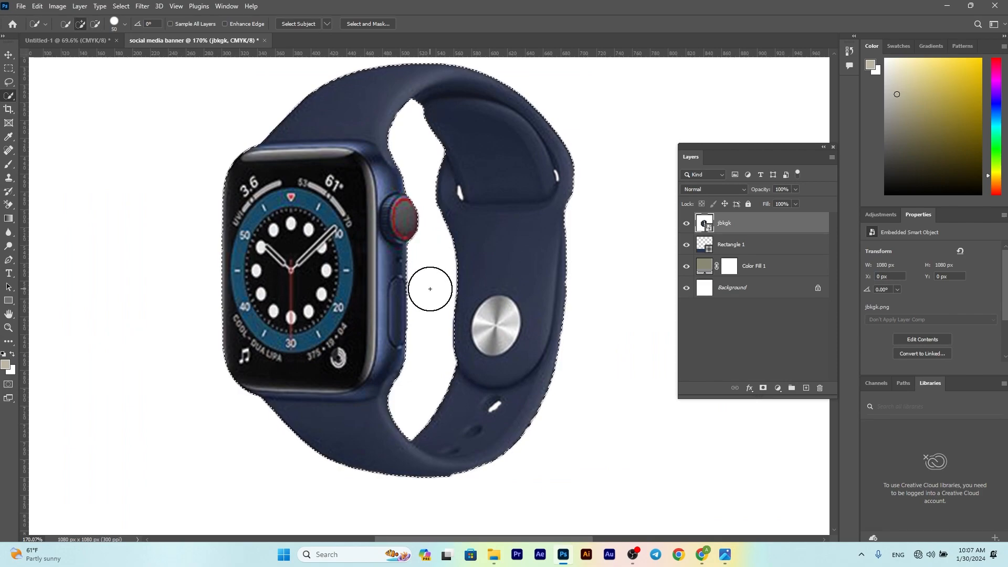
pyautogui.click(763, 388)
# Step: With a small soft round brush on the watch mask, paint out the strap speck
pyautogui.click(7, 165)
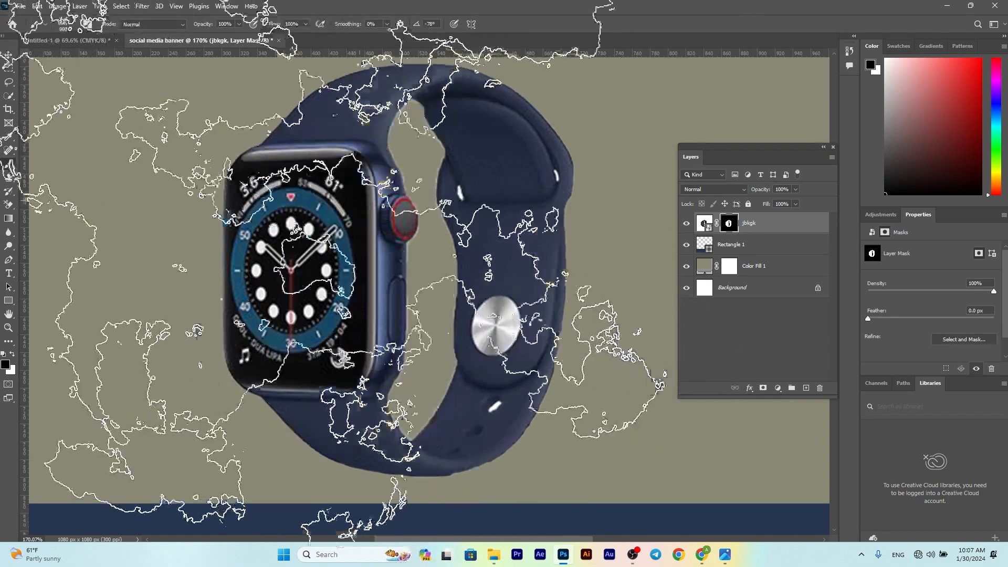
pyautogui.click(63, 24)
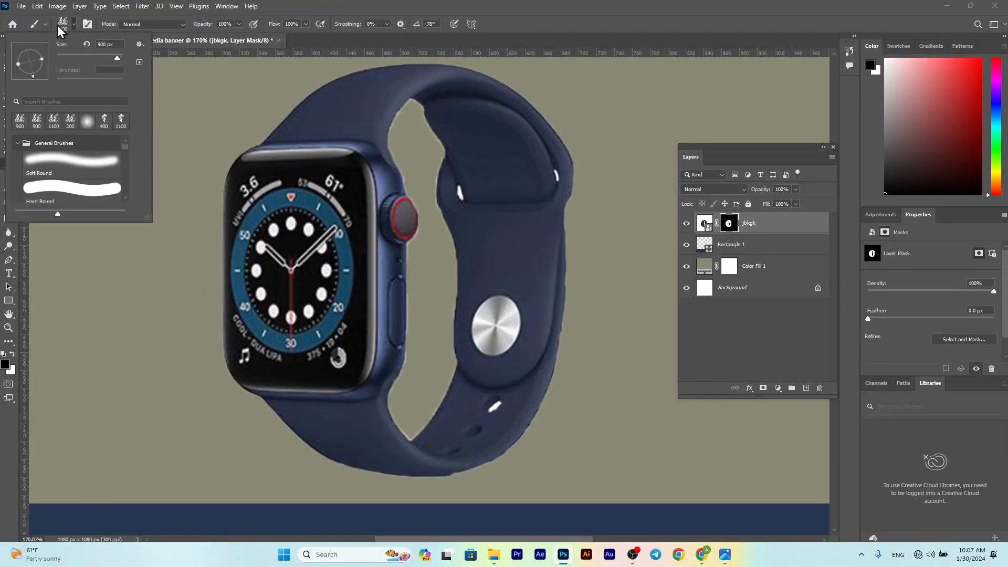
pyautogui.click(56, 173)
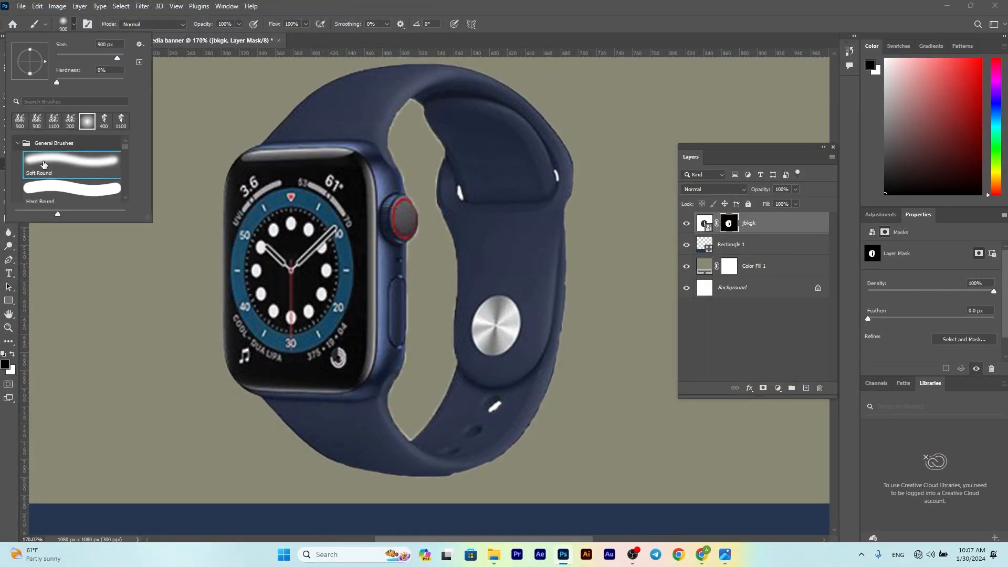
pyautogui.click(730, 222)
pyautogui.press('[')
pyautogui.press('[')
pyautogui.press('[')
pyautogui.press('[')
pyautogui.press('[')
pyautogui.press('[')
pyautogui.press('[')
pyautogui.press('[')
pyautogui.press('[')
pyautogui.press('[')
pyautogui.press('[')
pyautogui.press('[')
pyautogui.press('[')
pyautogui.press('[')
pyautogui.press('[')
pyautogui.press('[')
pyautogui.press('[')
pyautogui.scroll(10, 466, 194)
pyautogui.press('[')
pyautogui.press('[')
pyautogui.press('[')
pyautogui.press('[')
pyautogui.press('[')
pyautogui.press('[')
pyautogui.press('[')
pyautogui.press('[')
pyautogui.press('[')
pyautogui.press('[')
pyautogui.moveTo(455, 248); pyautogui.dragTo(415, 102)
pyautogui.scroll(-2, 414, 102)
pyautogui.scroll(-2, 415, 101)
# Step: Paint out the remaining white specks around the watch in its mask
pyautogui.press(']')
pyautogui.moveTo(410, 144)
pyautogui.mouseDown()
pyautogui.moveTo(399, 130)
pyautogui.moveTo(423, 158)
pyautogui.mouseUp()
pyautogui.scroll(-4, 423, 158)
pyautogui.scroll(8, 429, 157)
pyautogui.moveTo(524, 173); pyautogui.dragTo(547, 243)
pyautogui.scroll(-3, 562, 218)
pyautogui.scroll(-3, 562, 218)
pyautogui.scroll(7, 475, 349)
pyautogui.moveTo(412, 370)
pyautogui.mouseDown()
pyautogui.moveTo(402, 378)
pyautogui.moveTo(482, 317)
pyautogui.moveTo(426, 373)
pyautogui.mouseUp()
pyautogui.scroll(-10, 472, 336)
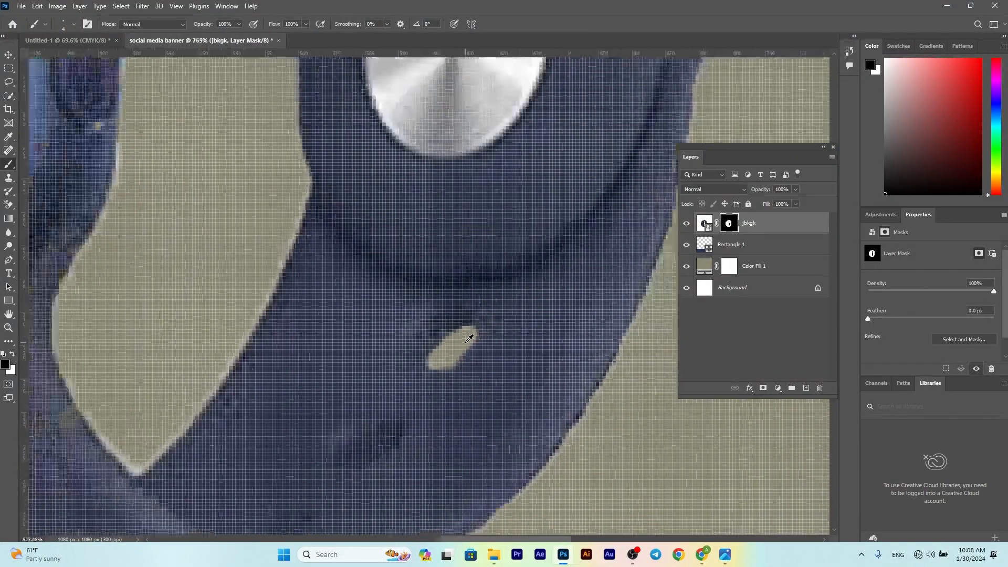
# Step: Move the watch up and to the right and drop the podium image onto the banner
pyautogui.click(7, 55)
pyautogui.scroll(-4, 290, 117)
pyautogui.scroll(3, 291, 118)
pyautogui.moveTo(322, 251); pyautogui.dragTo(427, 213)
pyautogui.click(493, 555)
pyautogui.moveTo(213, 124); pyautogui.dragTo(382, 287)
# Step: Commit the podium image and mask out its white background
pyautogui.press('Return')
pyautogui.click(8, 97)
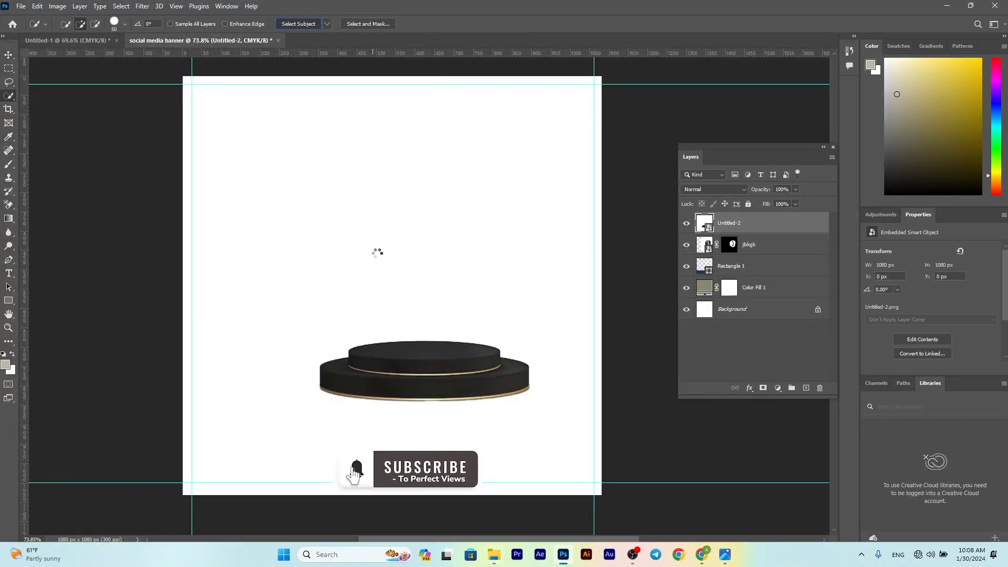
pyautogui.click(764, 388)
pyautogui.click(8, 54)
# Step: Move the podium down, stack the watch above it, and shrink the watch to about 89%
pyautogui.moveTo(439, 383); pyautogui.dragTo(485, 422)
pyautogui.moveTo(460, 252); pyautogui.dragTo(453, 287)
pyautogui.moveTo(762, 242); pyautogui.dragTo(755, 217)
pyautogui.moveTo(527, 251); pyautogui.dragTo(519, 263)
pyautogui.moveTo(692, 84); pyautogui.dragTo(682, 103)
pyautogui.scroll(2, 498, 323)
pyautogui.click(518, 24)
# Step: Fine-tune the watch and podium positions so the watch stands on the podium
pyautogui.moveTo(458, 376); pyautogui.dragTo(459, 335)
pyautogui.moveTo(483, 455); pyautogui.dragTo(480, 432)
pyautogui.moveTo(644, 343)
pyautogui.mouseDown()
pyautogui.moveTo(666, 343)
pyautogui.moveTo(645, 343)
pyautogui.mouseUp()
pyautogui.press('Return')
pyautogui.moveTo(476, 431); pyautogui.dragTo(485, 431)
pyautogui.moveTo(457, 311); pyautogui.dragTo(462, 320)
pyautogui.click(765, 245)
# Step: On a new layer, paint a black dot and flatten it into a shadow under the watch
pyautogui.click(806, 388)
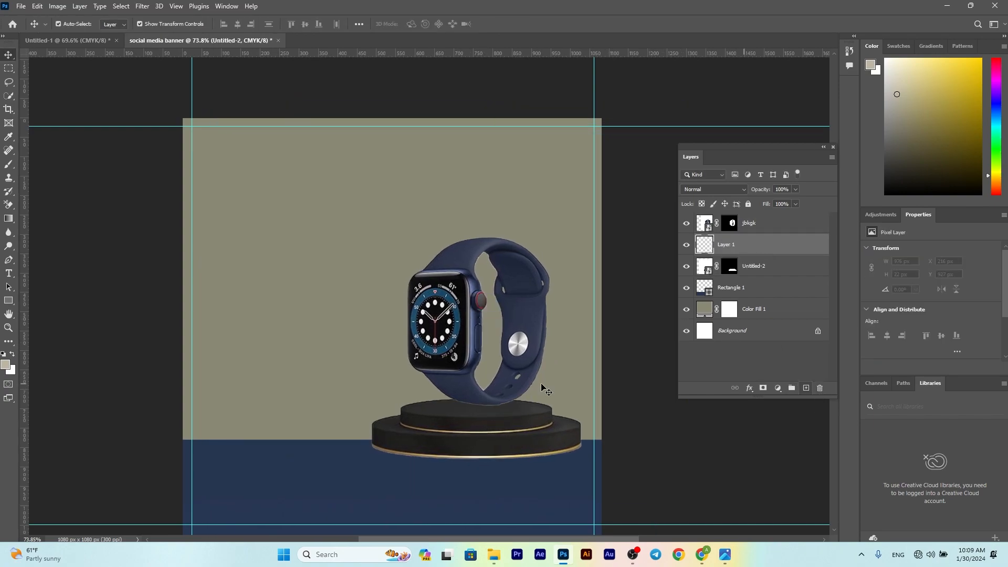
pyautogui.click(4, 354)
pyautogui.press('b')
pyautogui.rightClick(490, 371)
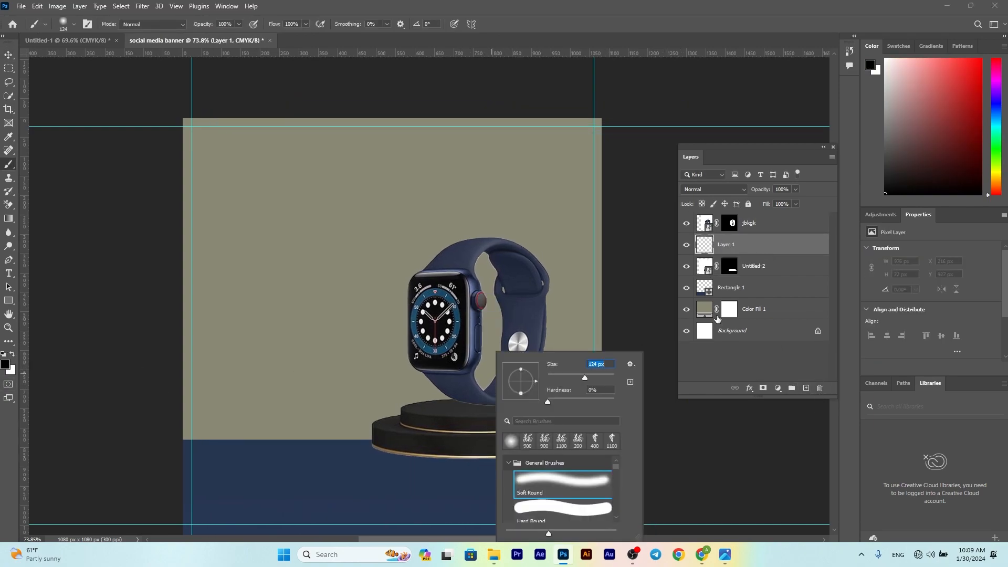
pyautogui.click(706, 249)
pyautogui.click(483, 398)
pyautogui.hotkey('ctrl', 't')
pyautogui.moveTo(490, 361)
pyautogui.mouseDown()
pyautogui.moveTo(490, 419)
pyautogui.moveTo(486, 408)
pyautogui.moveTo(543, 407)
pyautogui.mouseUp()
pyautogui.click(475, 84)
# Step: Refine the watch layer's mask along the band's lower edge and pale fringe
pyautogui.click(730, 222)
pyautogui.scroll(5, 447, 362)
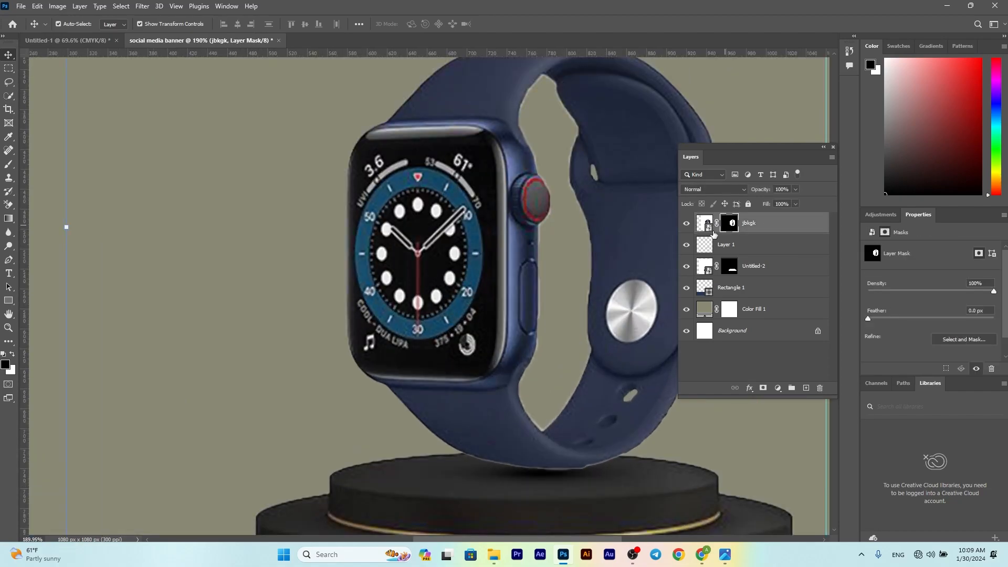
pyautogui.press('b')
pyautogui.scroll(4, 480, 439)
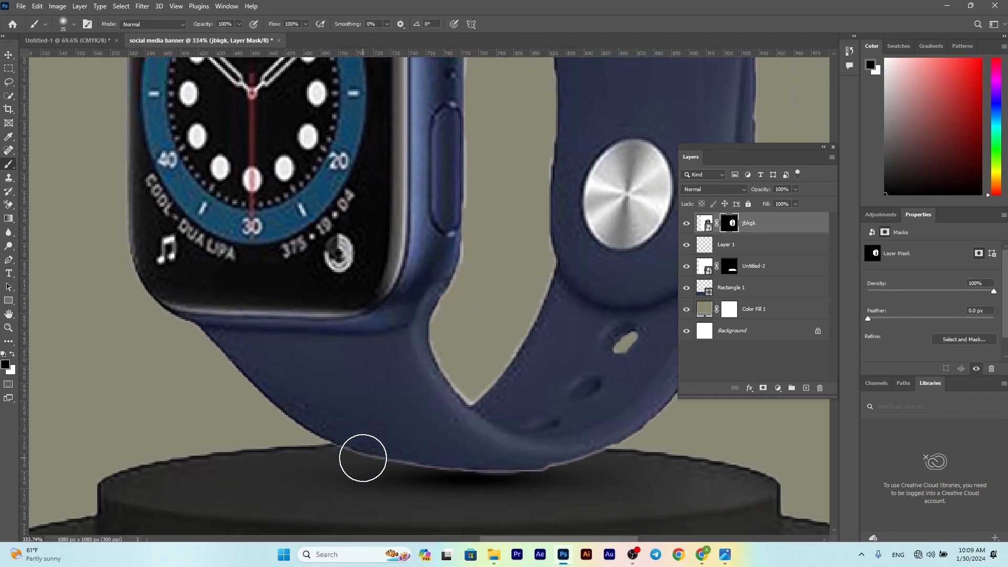
pyautogui.scroll(5, 354, 450)
pyautogui.moveTo(320, 369)
pyautogui.mouseDown()
pyautogui.moveTo(490, 417)
pyautogui.moveTo(777, 446)
pyautogui.moveTo(270, 446)
pyautogui.moveTo(437, 432)
pyautogui.moveTo(622, 385)
pyautogui.moveTo(367, 486)
pyautogui.mouseUp()
pyautogui.press('space')
pyautogui.press('space')
pyautogui.moveTo(181, 522)
pyautogui.mouseDown()
pyautogui.moveTo(360, 476)
pyautogui.moveTo(601, 288)
pyautogui.moveTo(609, 263)
pyautogui.moveTo(631, 257)
pyautogui.mouseUp()
pyautogui.click(12, 354)
pyautogui.click(12, 354)
pyautogui.scroll(-10, 631, 257)
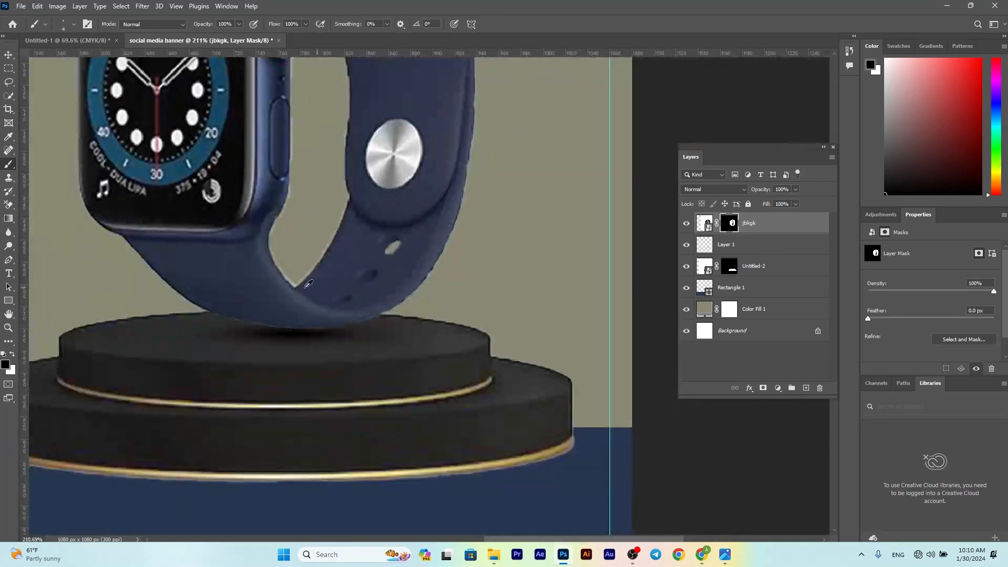
# Step: Bring the whole banner back into view and free-transform and commit the podium
pyautogui.press('v')
pyautogui.moveTo(306, 198); pyautogui.dragTo(300, 194)
pyautogui.click(378, 218)
pyautogui.scroll(-1, 370, 283)
pyautogui.scroll(1, 369, 284)
pyautogui.scroll(4, 367, 287)
pyautogui.click(487, 430)
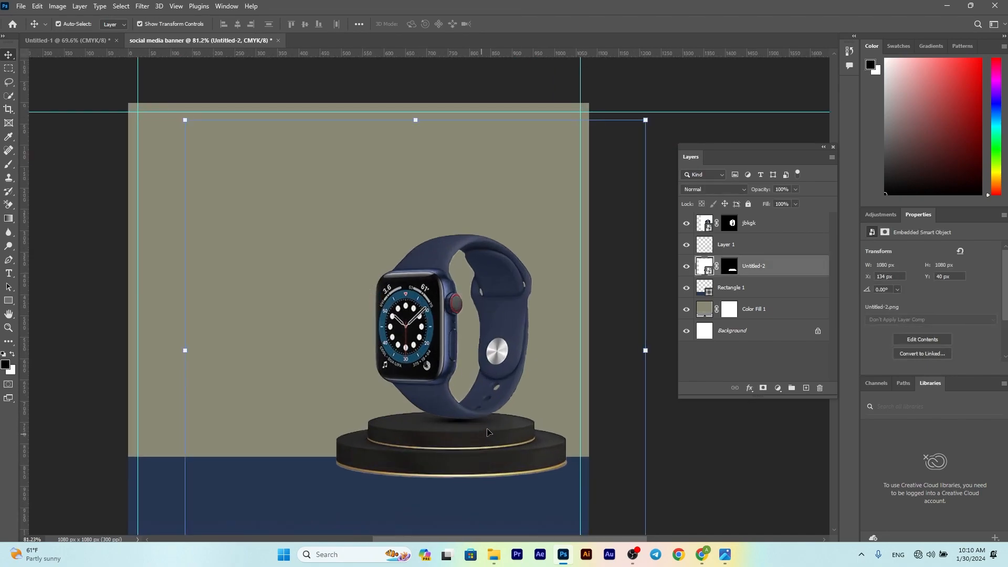
pyautogui.hotkey('ctrl', 't')
pyautogui.click(518, 24)
pyautogui.click(636, 81)
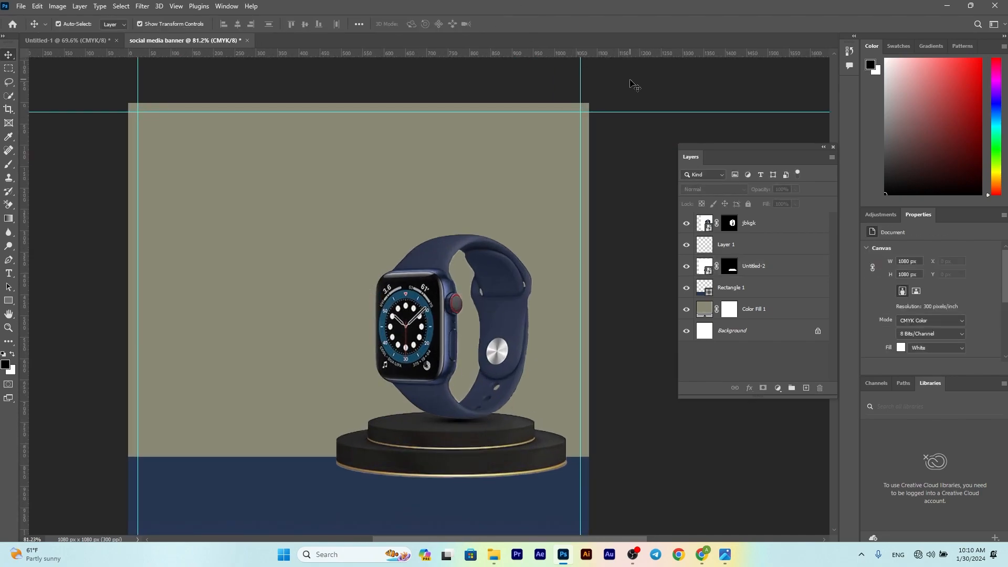
pyautogui.scroll(-1, 524, 226)
pyautogui.scroll(1, 426, 281)
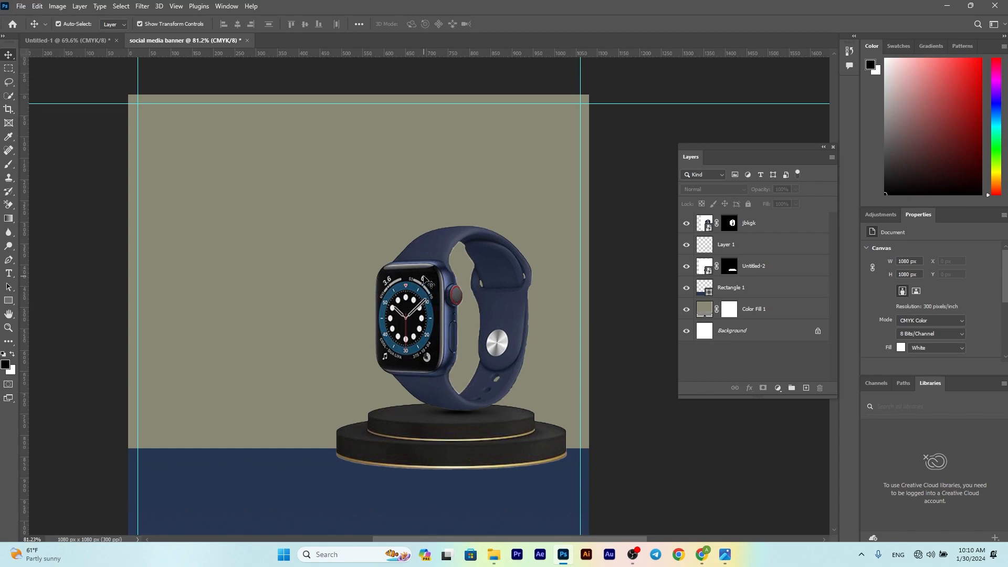
# Step: Select the Color Fill 1 layer and choose the Ellipse Tool from the shape tools
pyautogui.click(460, 325)
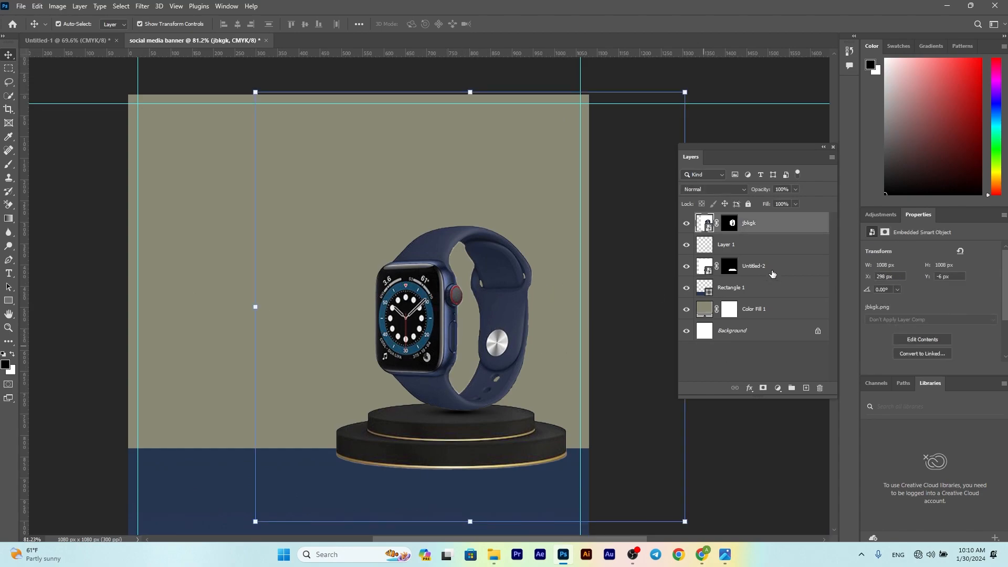
pyautogui.click(699, 310)
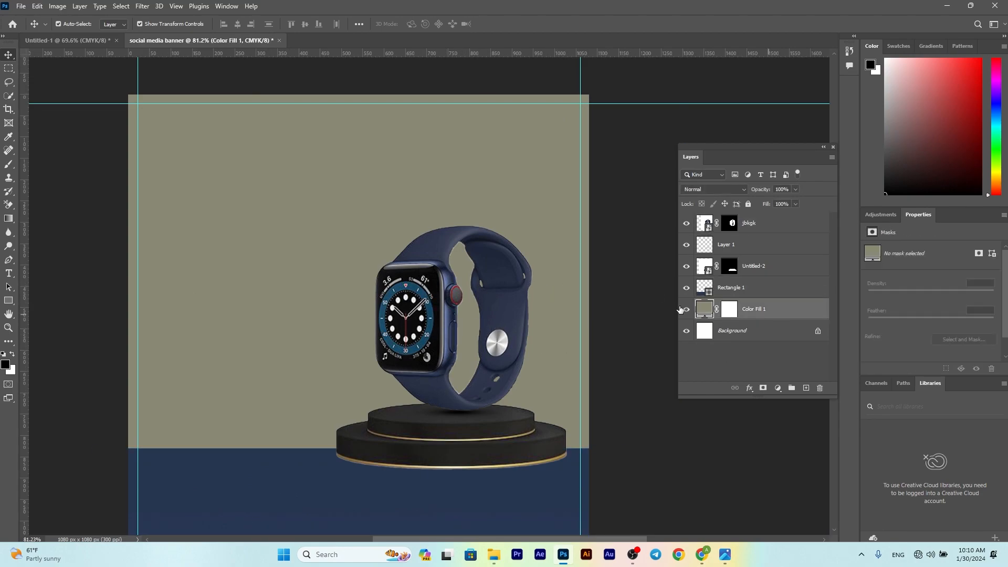
pyautogui.rightClick(7, 300)
pyautogui.click(52, 310)
# Step: Draw a circle around the watch and give its stroke a gradient with four colour stops
pyautogui.moveTo(448, 336); pyautogui.dragTo(293, 231)
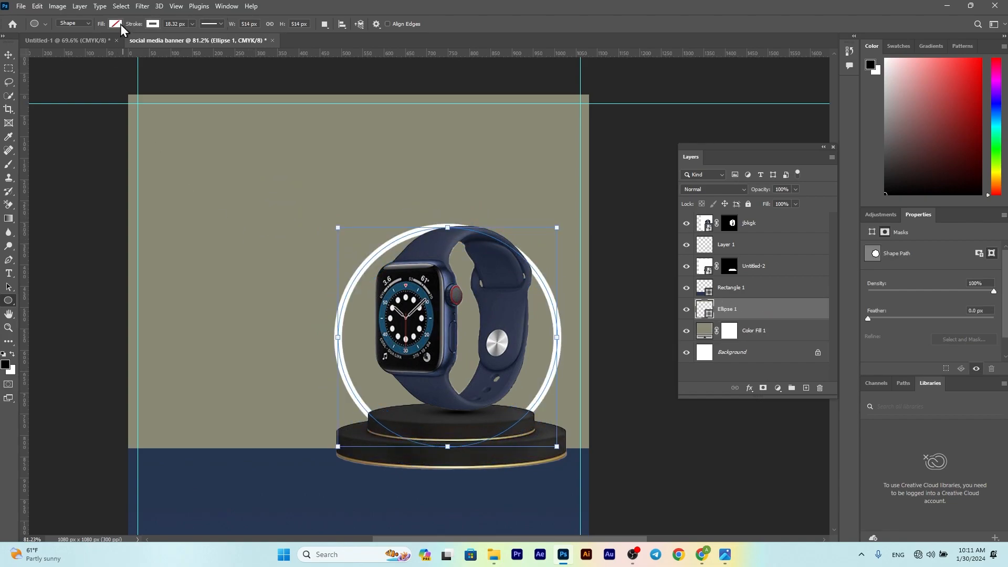
pyautogui.click(153, 23)
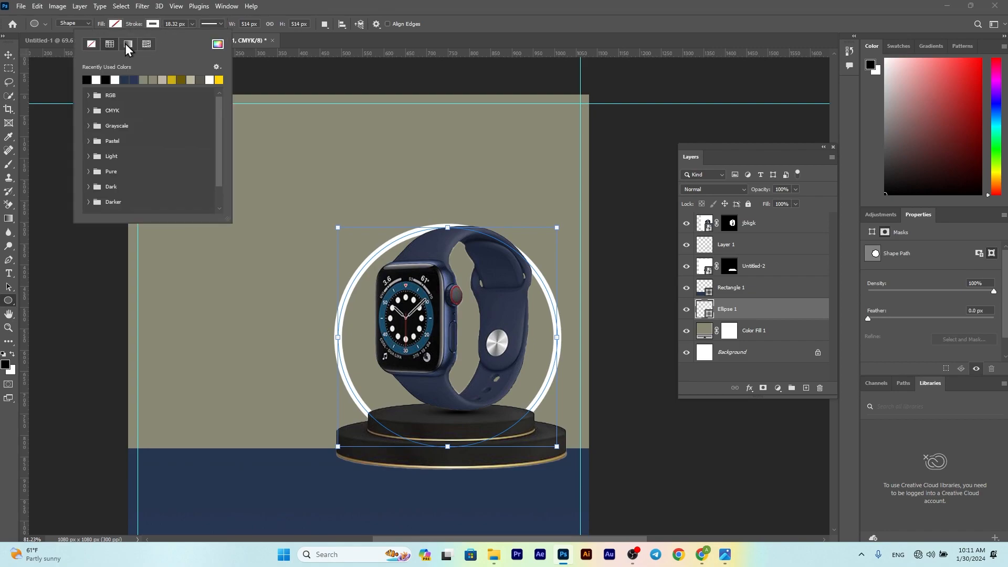
pyautogui.click(126, 44)
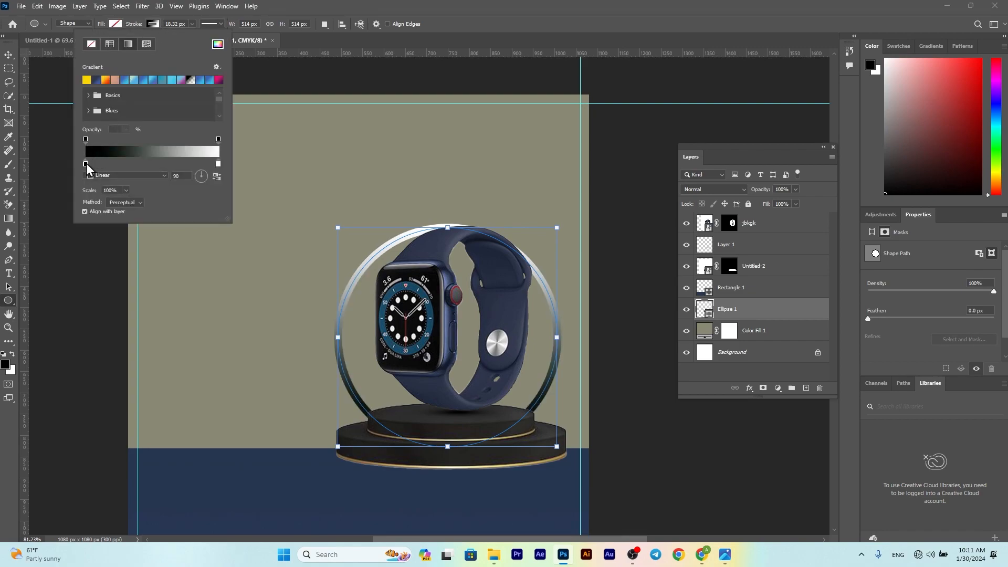
pyautogui.doubleClick(85, 164)
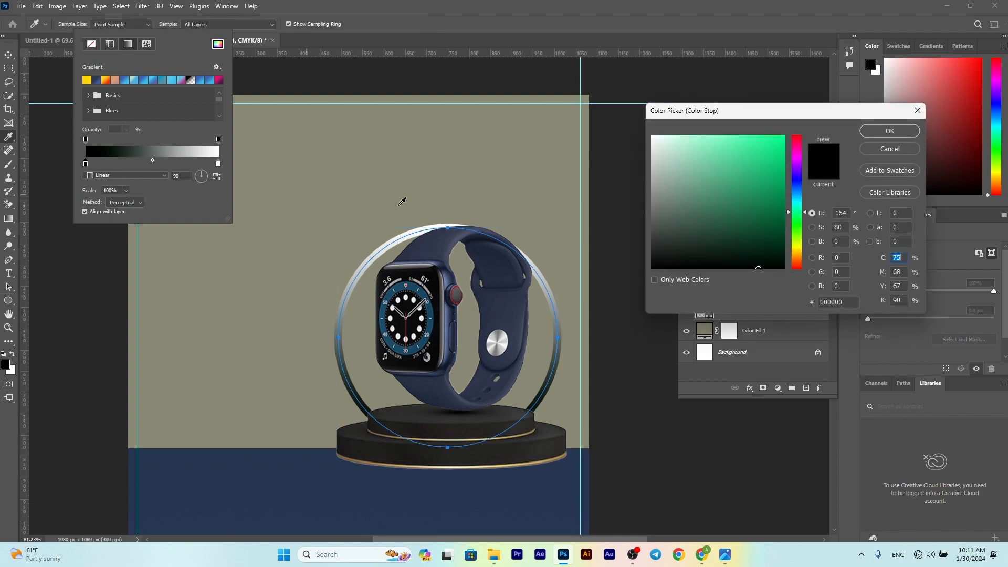
pyautogui.click(890, 150)
pyautogui.click(109, 162)
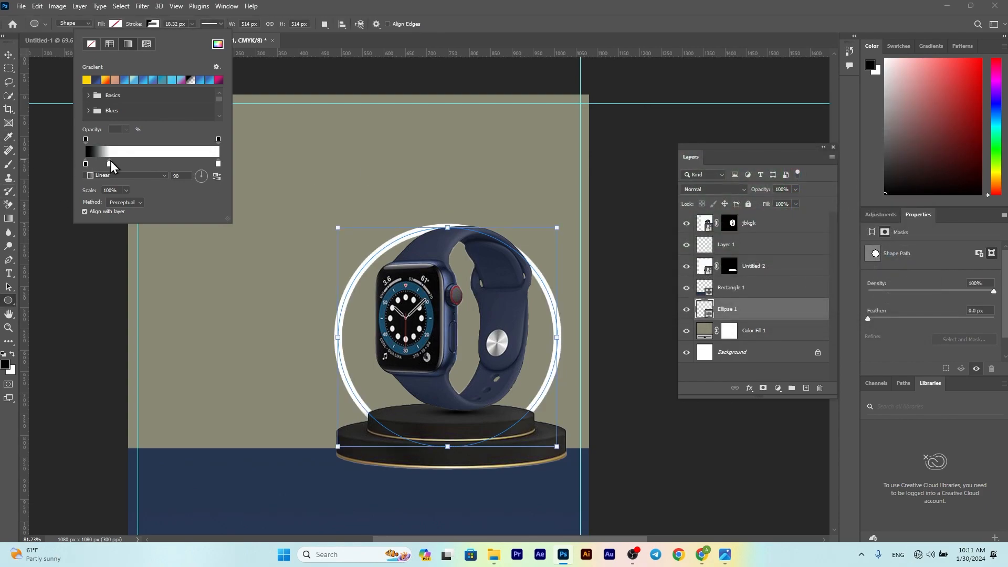
pyautogui.click(168, 163)
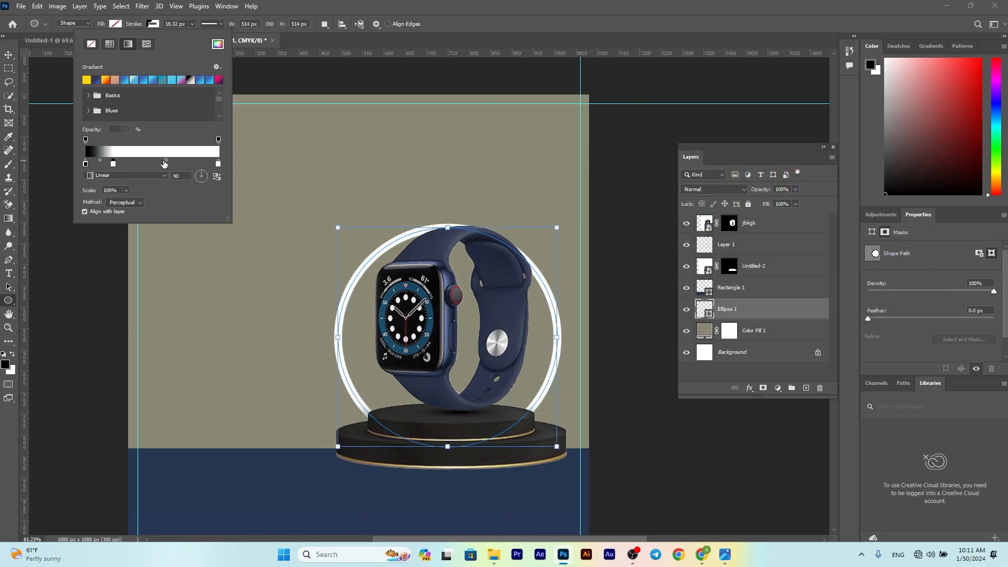
# Step: Make the first gradient stop white and the second a dark gold sampled from the podium rim
pyautogui.doubleClick(85, 163)
pyautogui.click(653, 136)
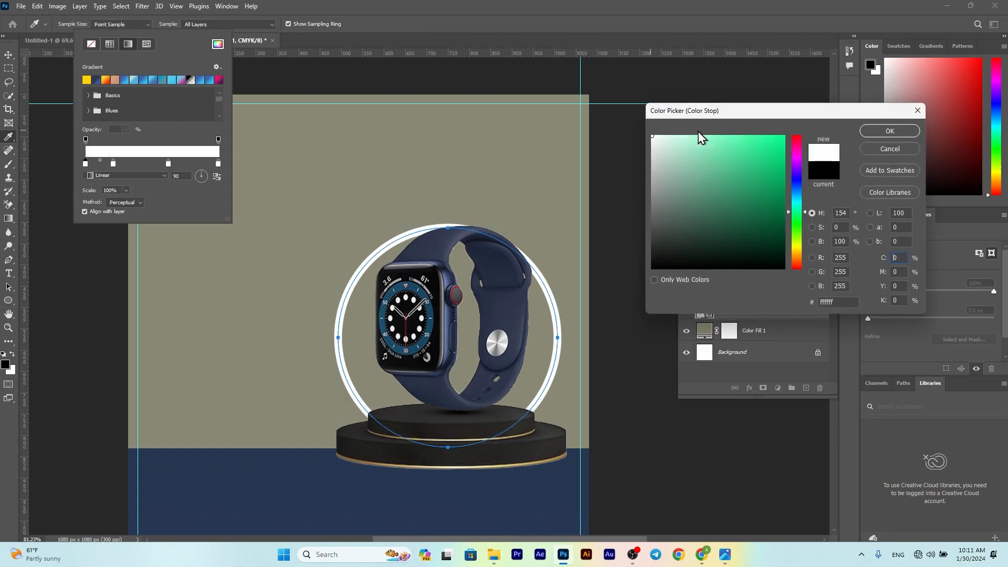
pyautogui.click(894, 132)
pyautogui.doubleClick(113, 164)
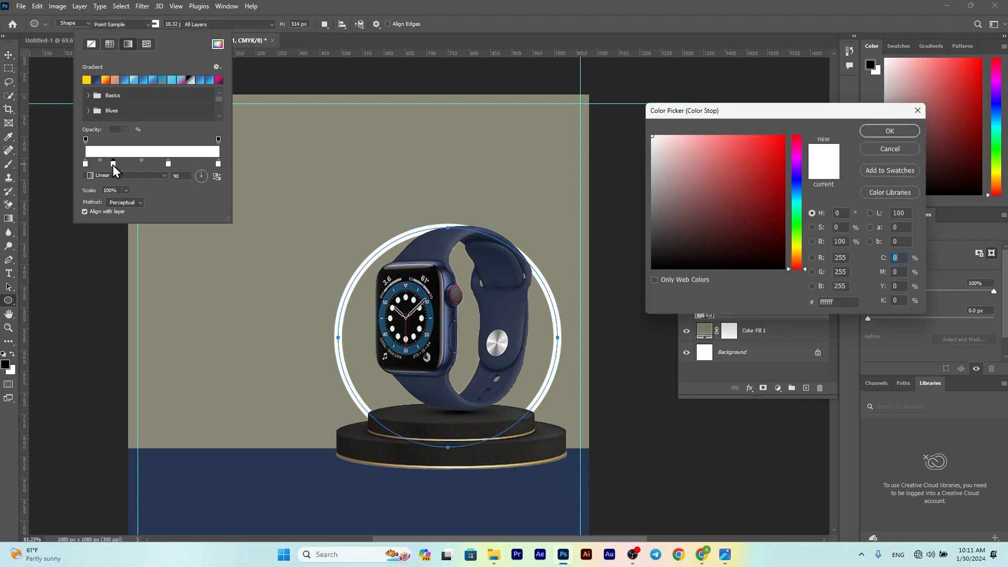
pyautogui.click(368, 462)
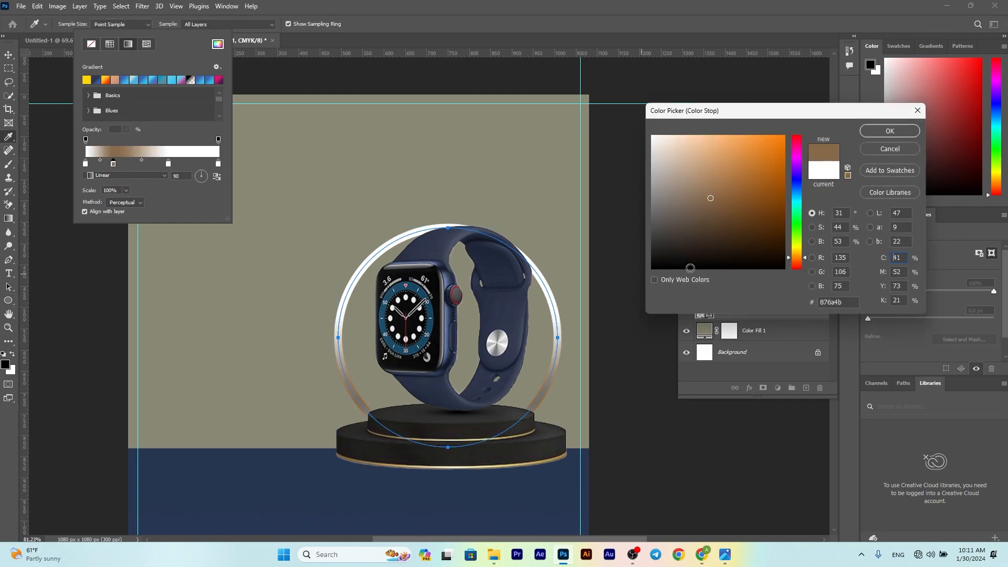
pyautogui.moveTo(794, 257); pyautogui.dragTo(796, 253)
pyautogui.moveTo(741, 205); pyautogui.dragTo(746, 214)
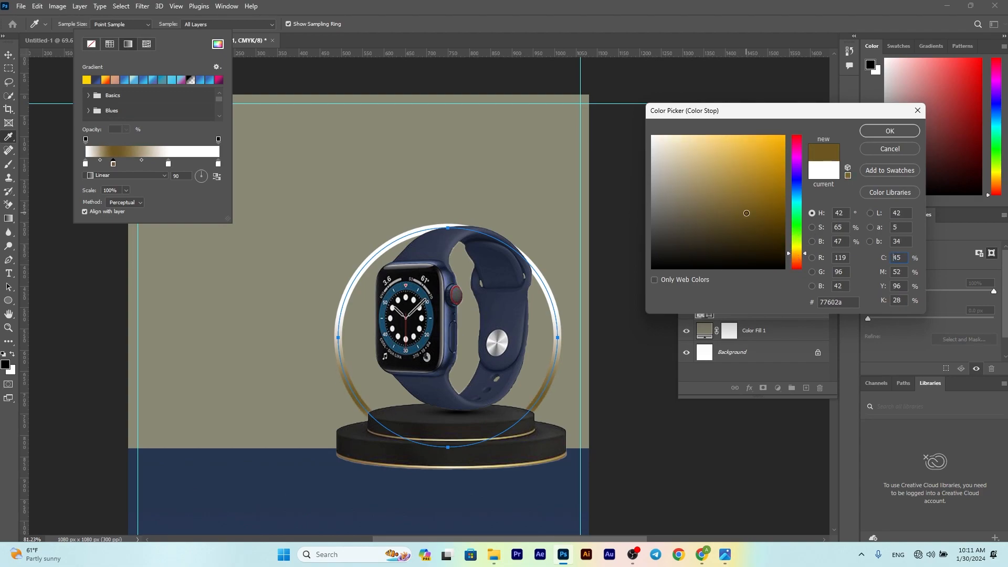
pyautogui.press('Return')
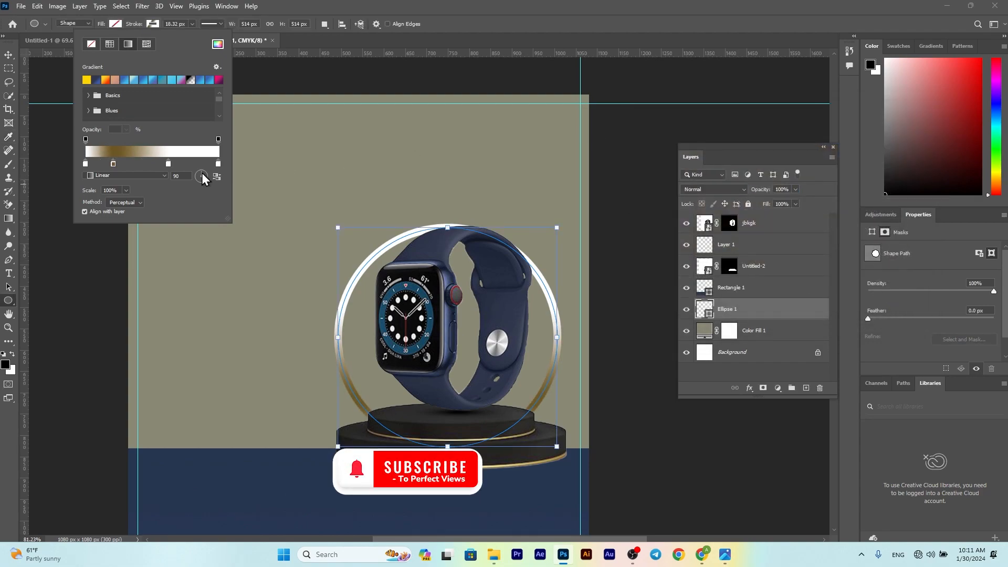
# Step: Make the middle gradient stop teal and the right stop a dark gold sampled from the ring
pyautogui.doubleClick(168, 164)
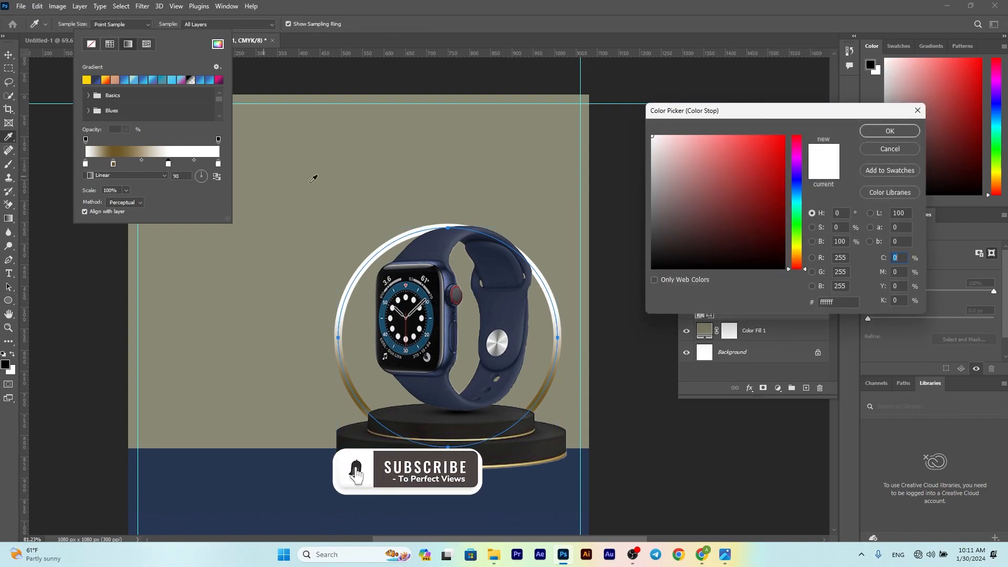
pyautogui.moveTo(796, 211); pyautogui.dragTo(771, 170)
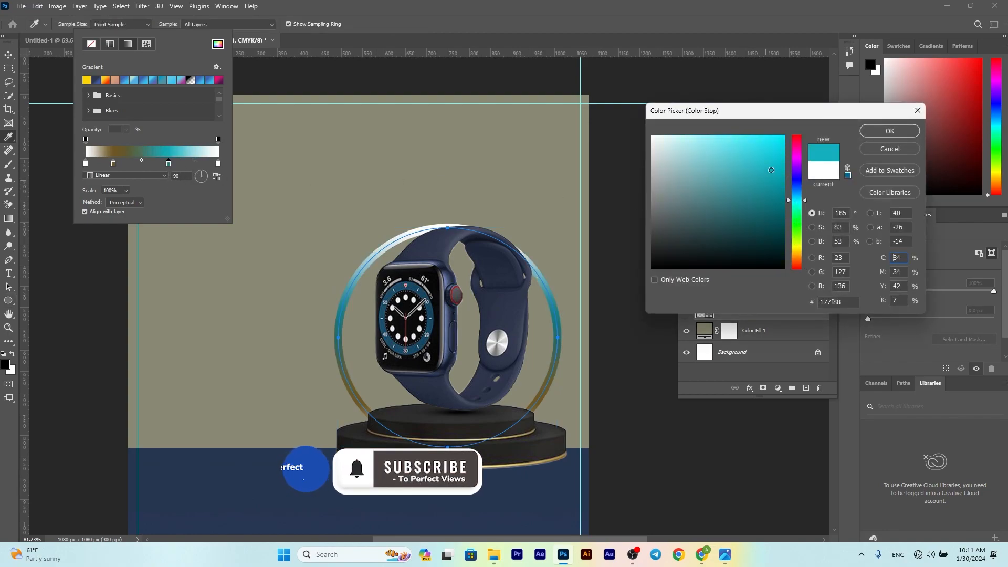
pyautogui.click(890, 130)
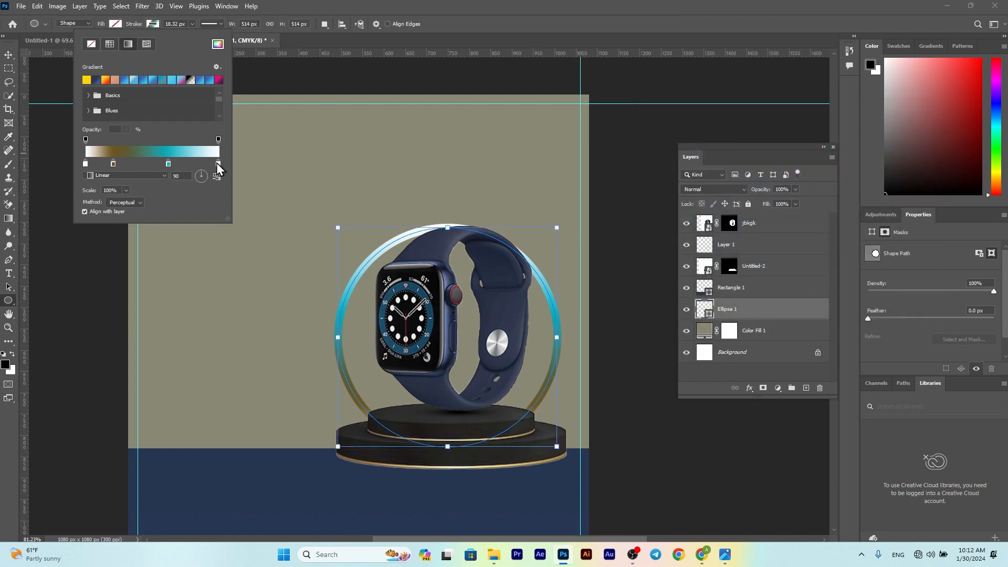
pyautogui.doubleClick(218, 164)
pyautogui.click(546, 397)
pyautogui.click(771, 217)
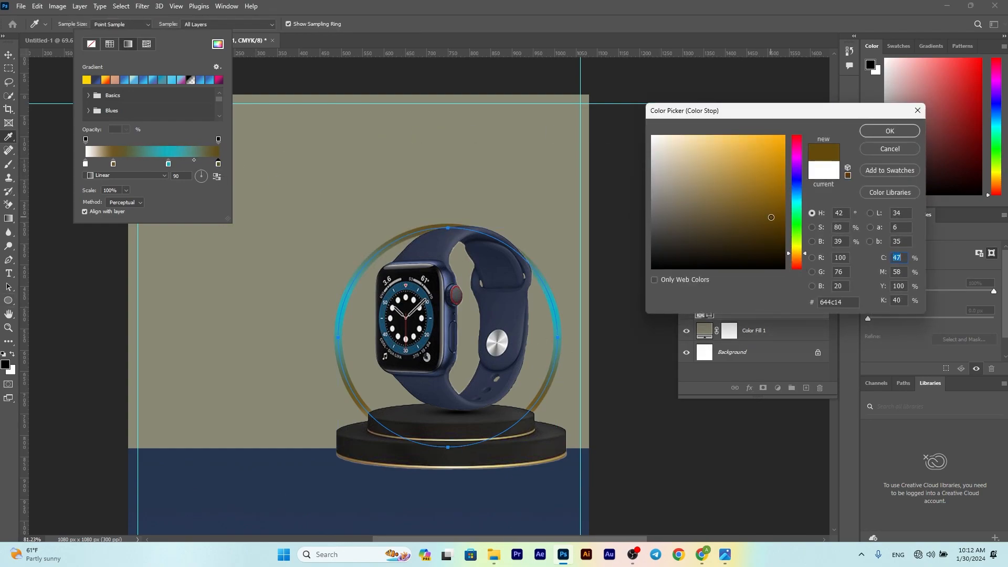
pyautogui.moveTo(795, 253); pyautogui.dragTo(795, 251)
pyautogui.moveTo(768, 213); pyautogui.dragTo(768, 202)
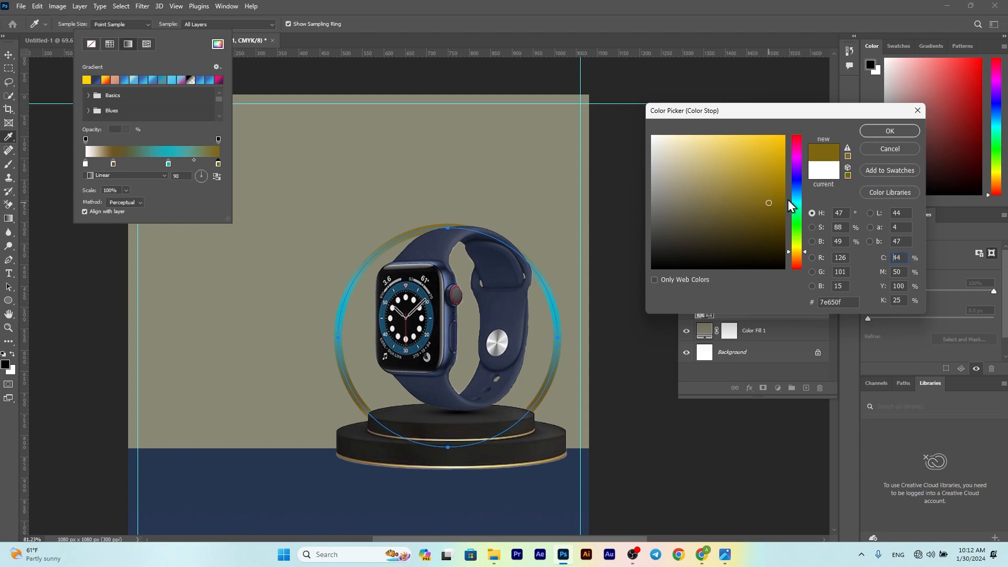
pyautogui.click(876, 135)
# Step: Move the ring up and scale it down to fit snugly around the watch
pyautogui.click(9, 55)
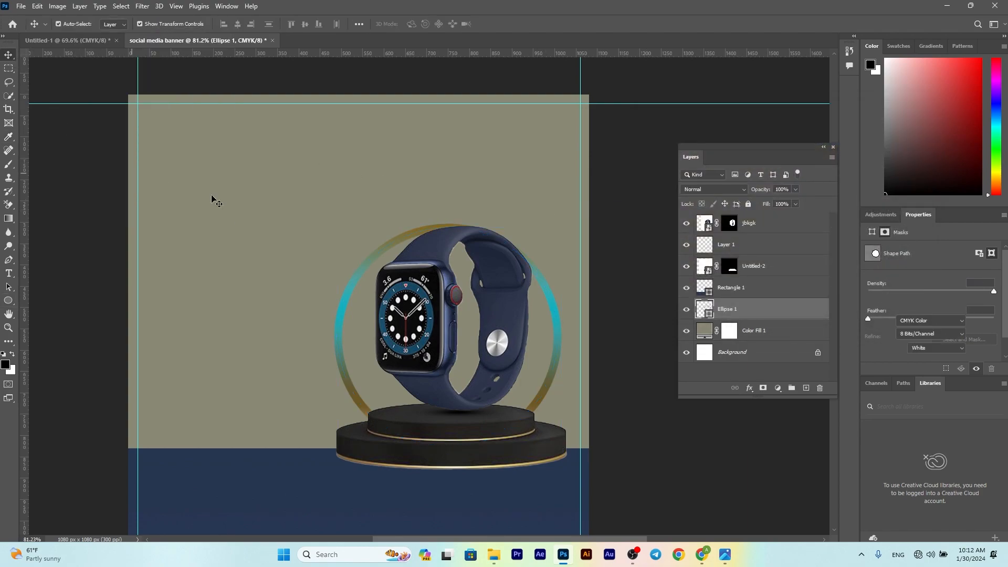
pyautogui.moveTo(353, 389); pyautogui.dragTo(352, 374)
pyautogui.moveTo(568, 211); pyautogui.dragTo(552, 220)
pyautogui.moveTo(551, 292); pyautogui.dragTo(557, 280)
pyautogui.moveTo(563, 205); pyautogui.dragTo(563, 210)
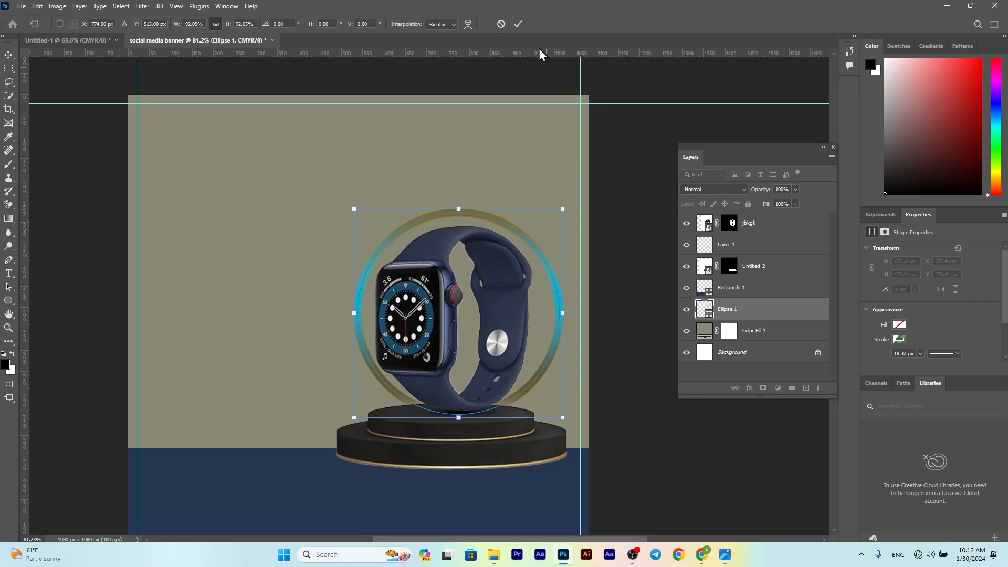
pyautogui.click(520, 24)
# Step: Duplicate the ring and enlarge the Ellipse 1 copy to about 116% as an outer ring
pyautogui.rightClick(747, 316)
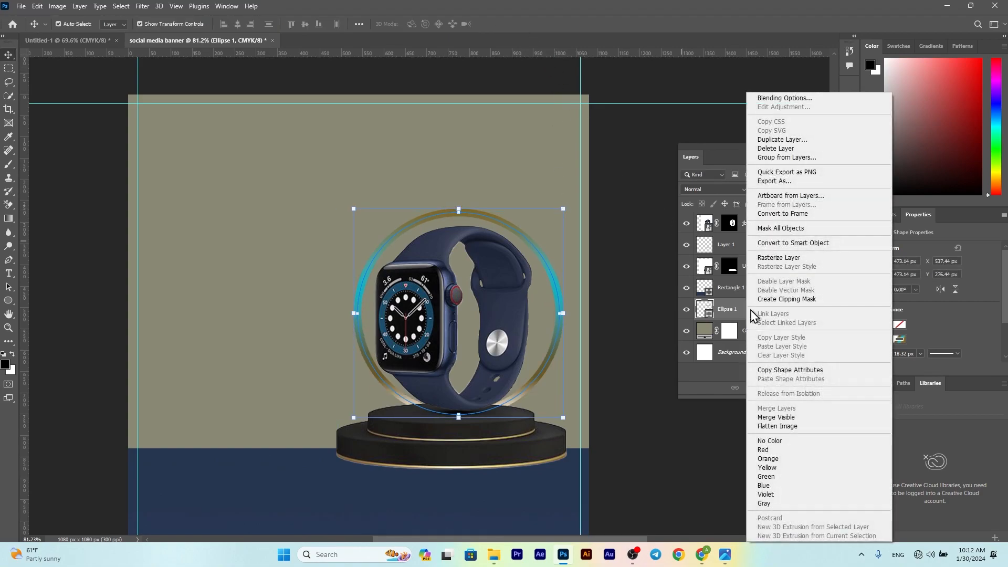
pyautogui.click(781, 140)
pyautogui.click(584, 153)
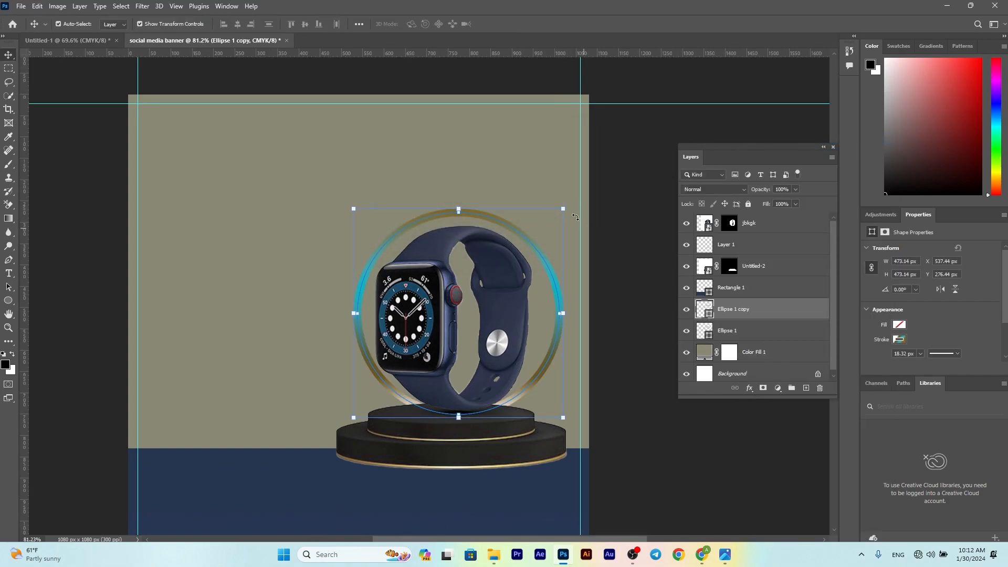
pyautogui.moveTo(565, 207); pyautogui.dragTo(584, 179)
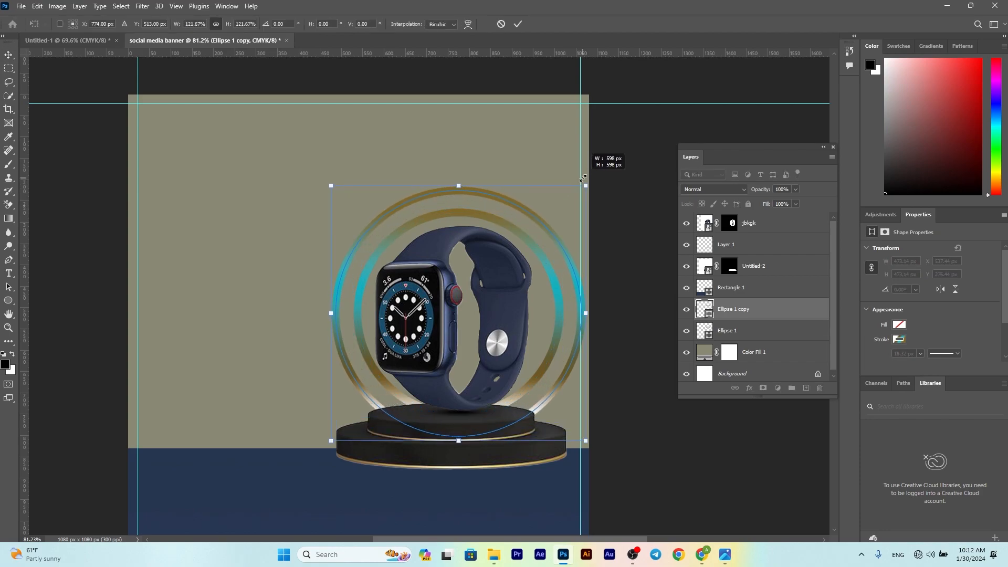
pyautogui.moveTo(585, 186); pyautogui.dragTo(578, 192)
pyautogui.click(515, 22)
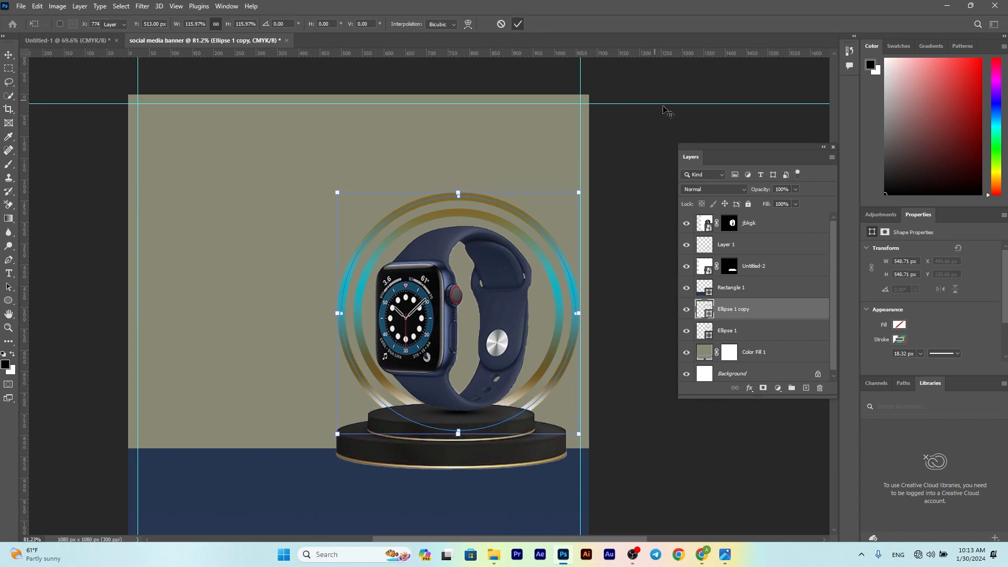
# Step: Lift the watch and both rings about 33 px and nudge the blue band down slightly
pyautogui.scroll(-1, 648, 337)
pyautogui.moveTo(648, 335); pyautogui.dragTo(374, 225)
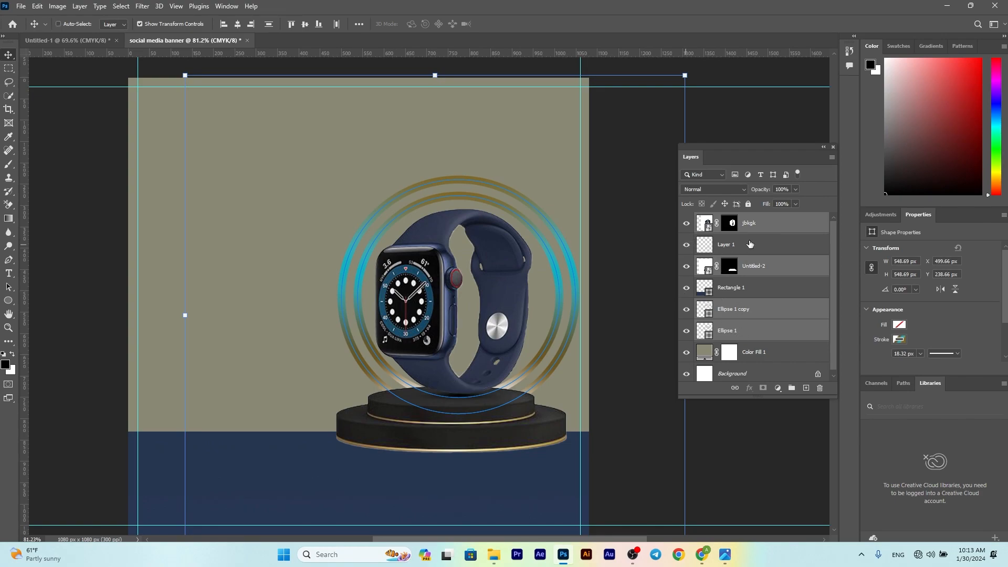
pyautogui.keyDown('ctrl'); pyautogui.click(750, 244); pyautogui.keyUp('ctrl')
pyautogui.moveTo(468, 427); pyautogui.dragTo(470, 409)
pyautogui.moveTo(409, 489); pyautogui.dragTo(415, 472)
pyautogui.scroll(-4, 415, 472)
pyautogui.moveTo(415, 429); pyautogui.dragTo(415, 421)
pyautogui.click(125, 251)
pyautogui.scroll(5, 148, 247)
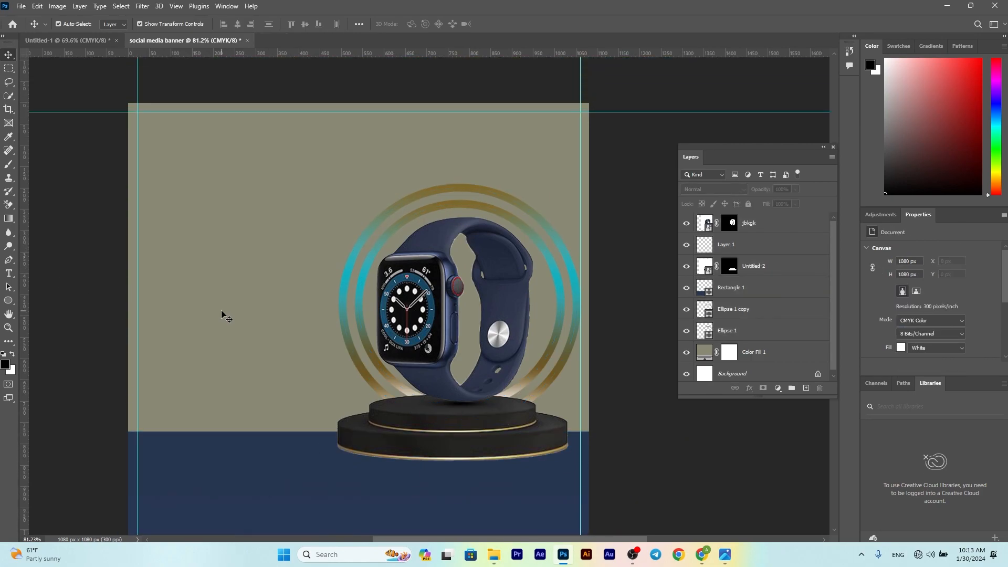
pyautogui.moveTo(276, 438); pyautogui.dragTo(262, 463)
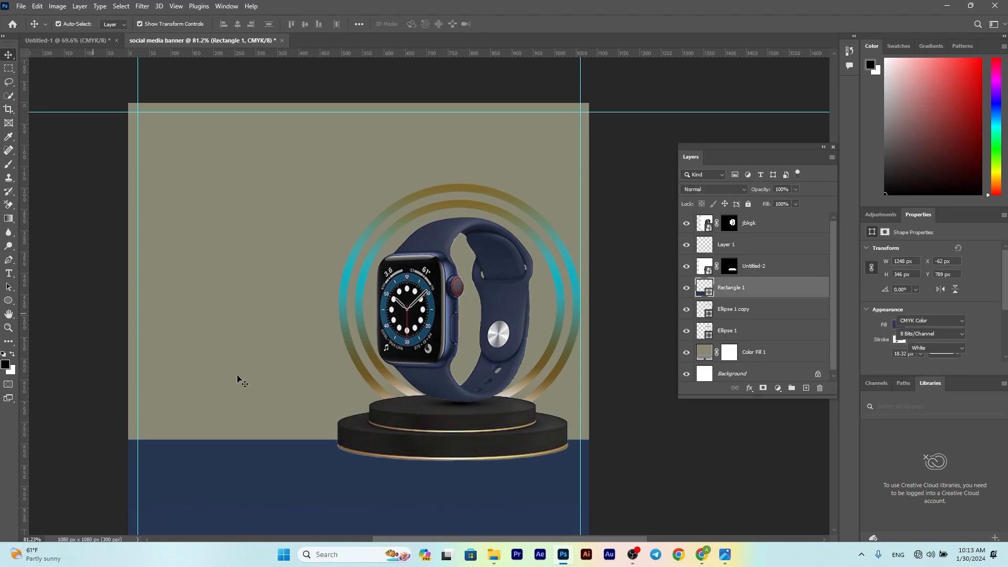
# Step: Add Layer 2 above the blue band and paint a large soft black blob below the podium
pyautogui.click(596, 415)
pyautogui.click(771, 285)
pyautogui.click(807, 387)
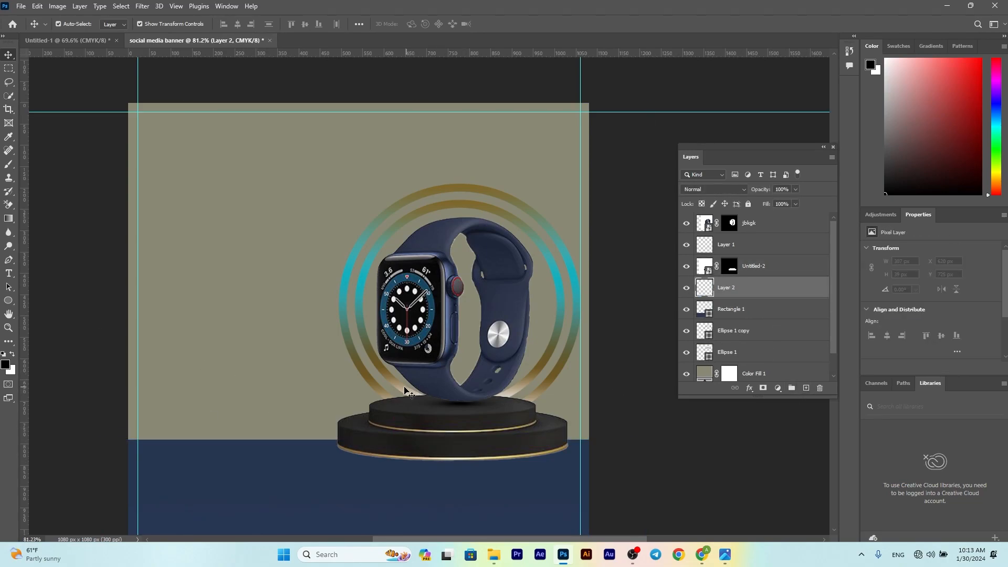
pyautogui.press('b')
pyautogui.press(']')
pyautogui.press(']')
pyautogui.press(']')
pyautogui.press(']')
pyautogui.press(']')
pyautogui.press(']')
pyautogui.press(']')
pyautogui.press(']')
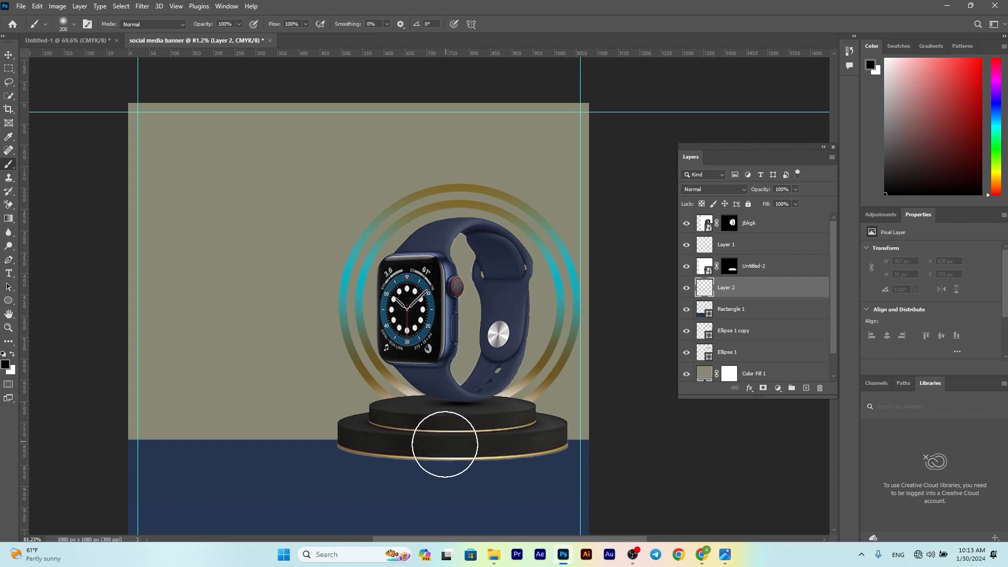
pyautogui.click(445, 475)
# Step: Squash the shadow flat and widen it to sit beneath the podium base
pyautogui.press('v')
pyautogui.scroll(-2, 523, 372)
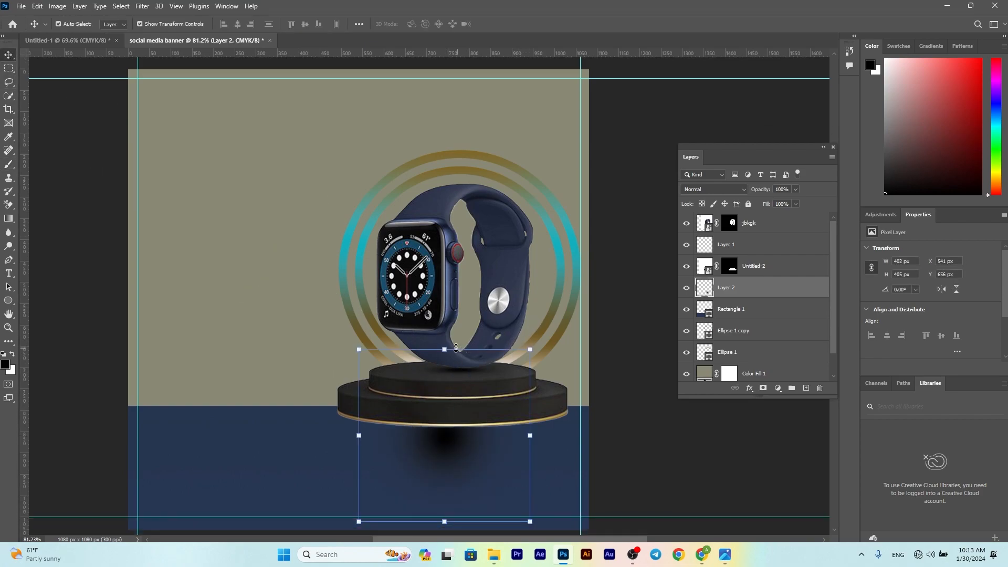
pyautogui.moveTo(447, 348); pyautogui.dragTo(447, 498)
pyautogui.moveTo(530, 511); pyautogui.dragTo(605, 427)
pyautogui.moveTo(450, 414); pyautogui.dragTo(455, 432)
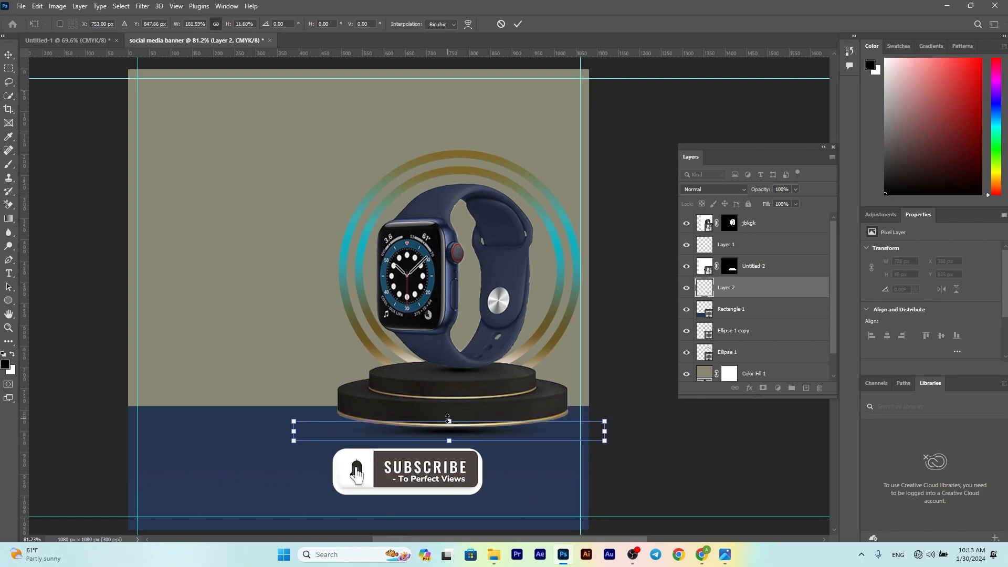
pyautogui.click(518, 23)
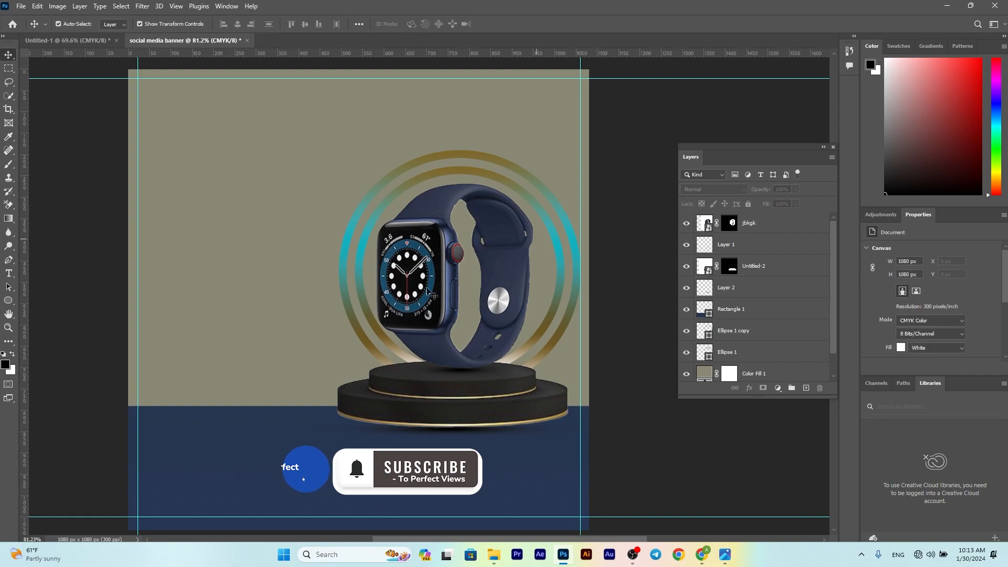
pyautogui.scroll(2, 472, 278)
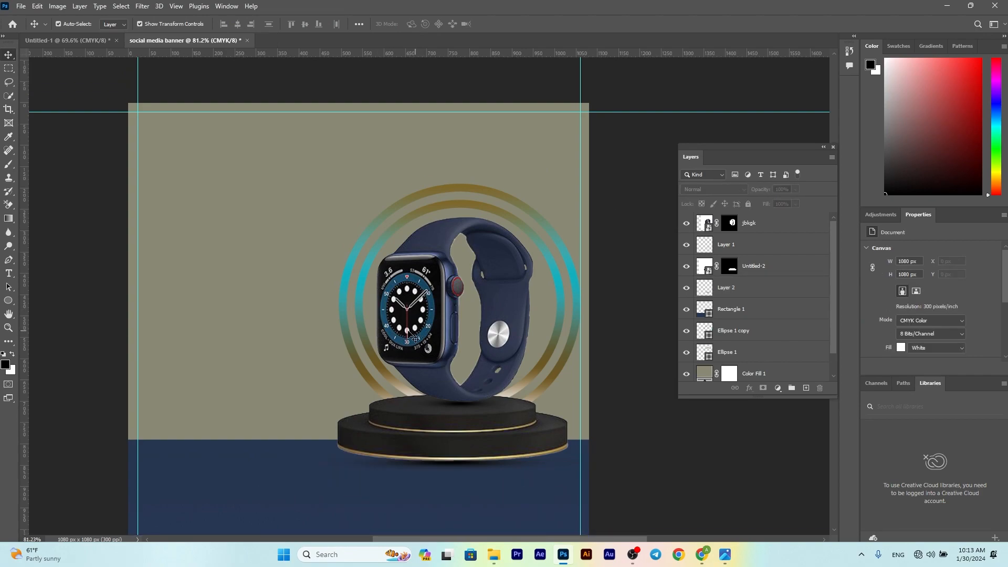
pyautogui.scroll(-2, 409, 333)
# Step: Draw a long rectangle bar across the upper banner filled with bright yellow #ffce00
pyautogui.click(7, 301)
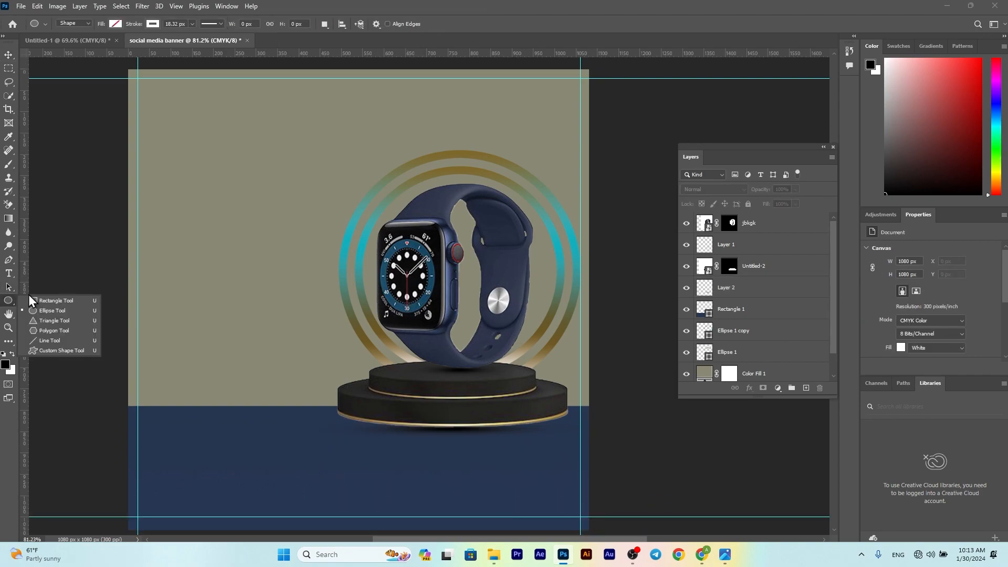
pyautogui.click(54, 301)
pyautogui.moveTo(167, 199)
pyautogui.mouseDown()
pyautogui.moveTo(318, 243)
pyautogui.moveTo(564, 246)
pyautogui.moveTo(565, 255)
pyautogui.mouseUp()
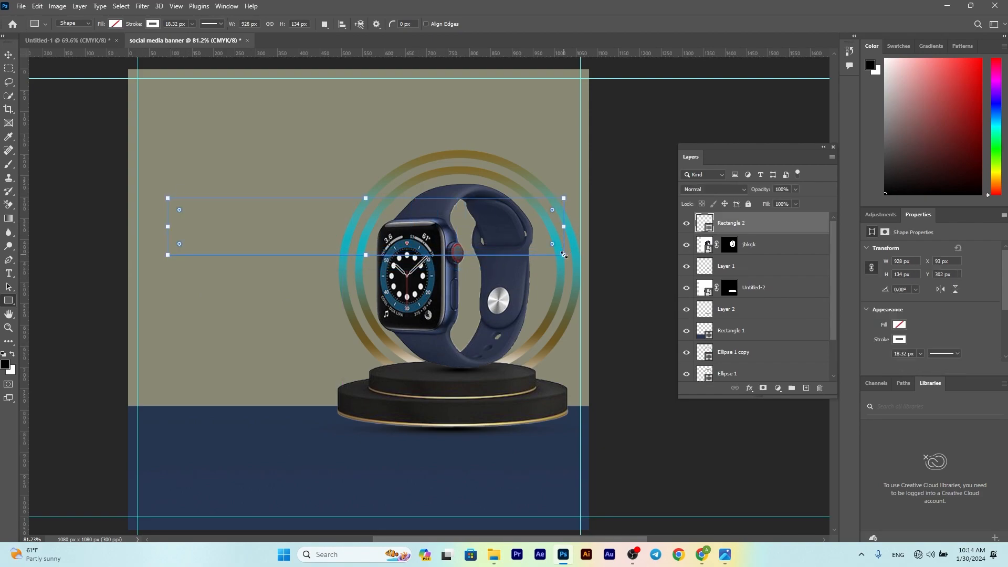
pyautogui.click(116, 24)
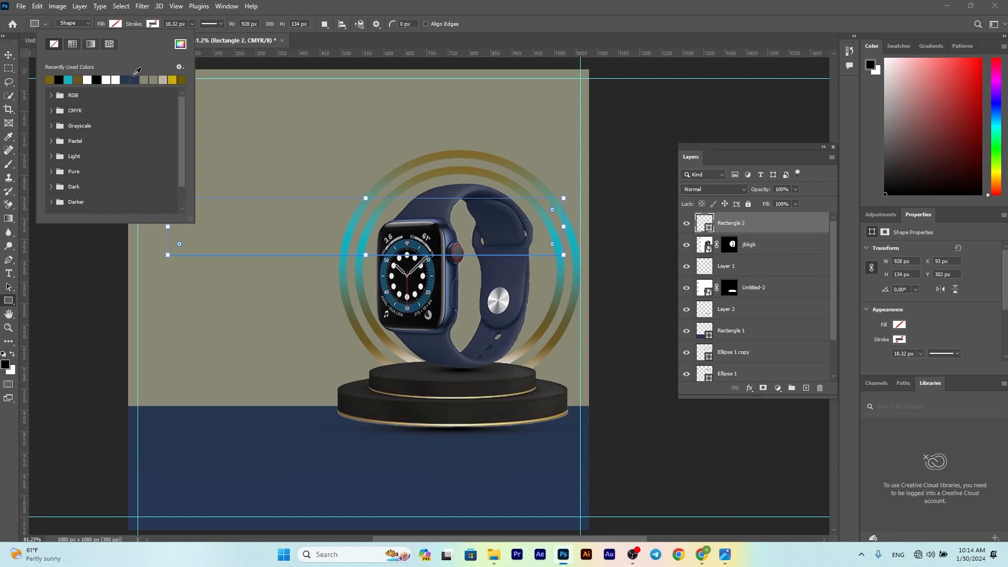
pyautogui.click(173, 79)
pyautogui.click(9, 54)
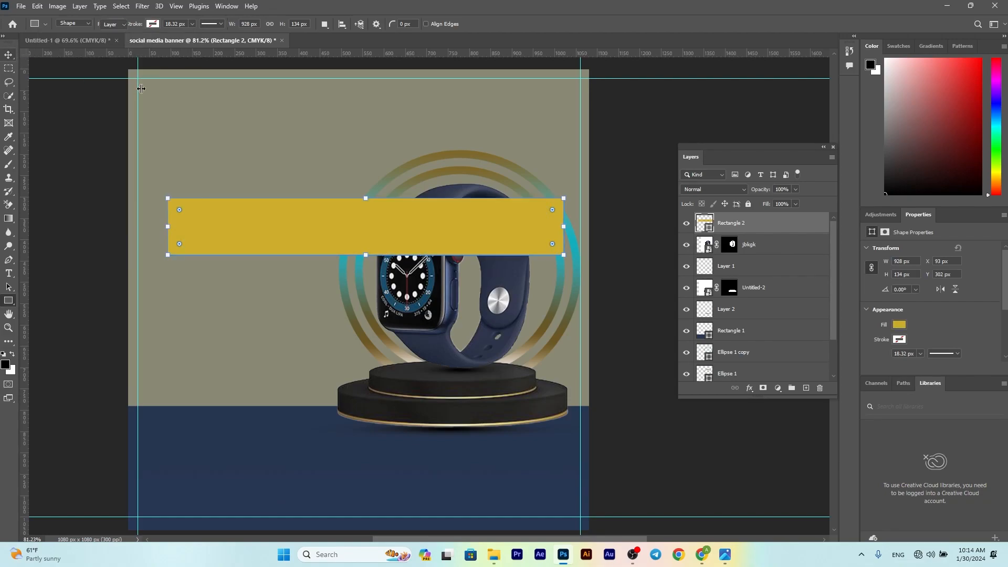
pyautogui.doubleClick(704, 222)
pyautogui.moveTo(704, 222); pyautogui.dragTo(797, 128)
pyautogui.click(890, 131)
# Step: Rotate the yellow bar about -36° into the top-left corner and copy it to the bottom-right
pyautogui.moveTo(315, 226); pyautogui.dragTo(162, 169)
pyautogui.scroll(-2, 320, 217)
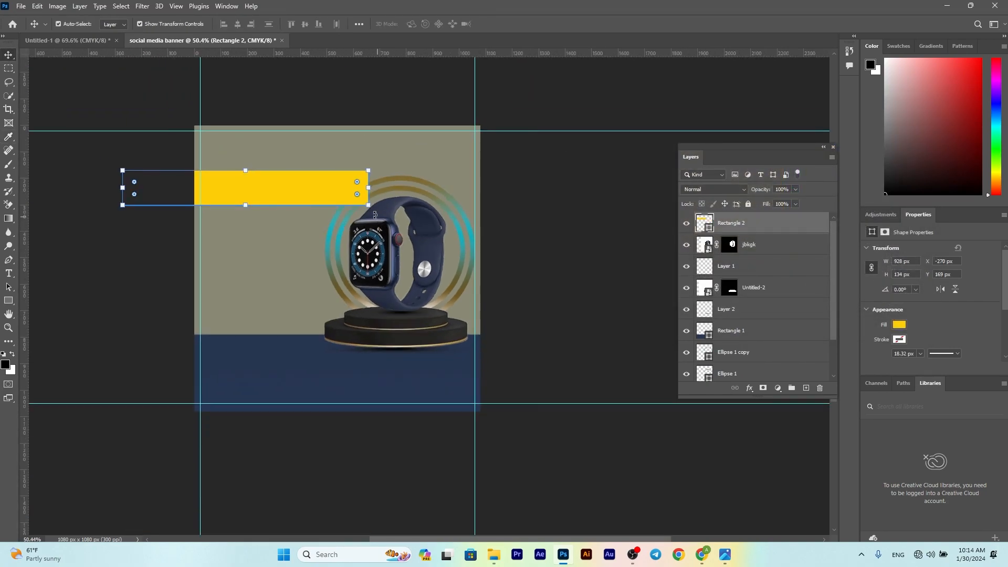
pyautogui.moveTo(379, 216); pyautogui.dragTo(370, 132)
pyautogui.moveTo(239, 173); pyautogui.dragTo(206, 128)
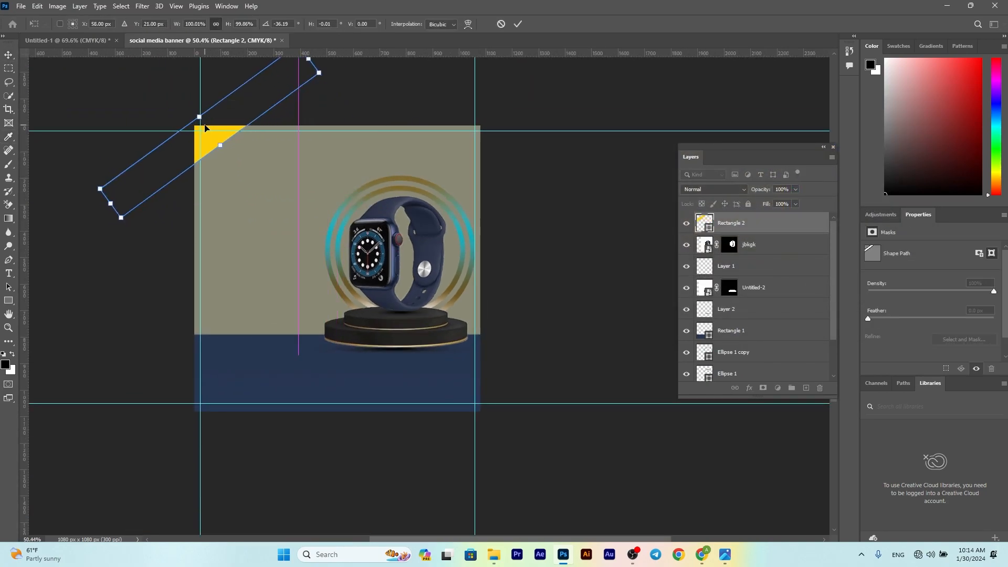
pyautogui.click(518, 23)
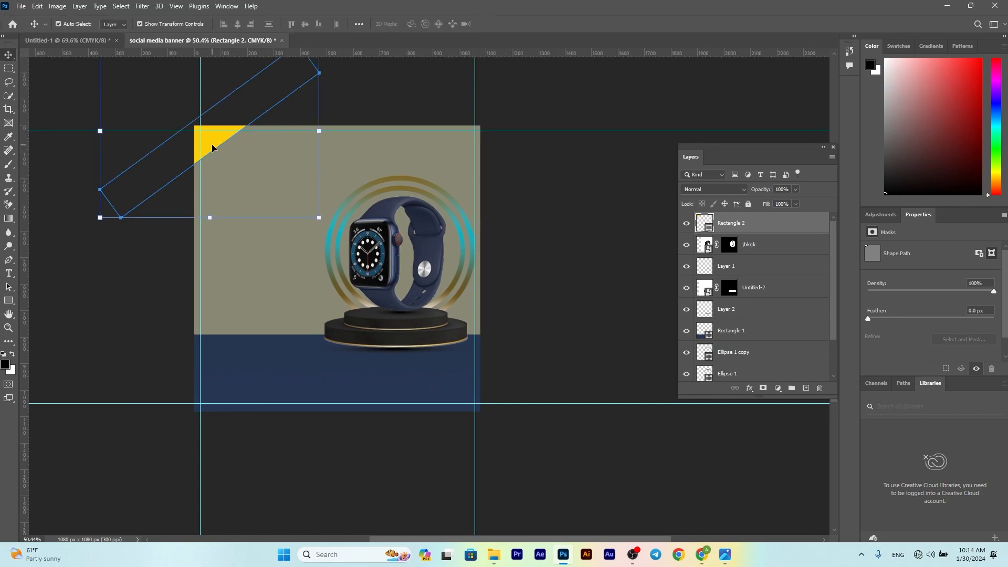
pyautogui.moveTo(213, 147); pyautogui.dragTo(472, 421)
pyautogui.click(480, 285)
# Step: Add Layer 3 above Color Fill 1 with a 1100 px smoke brush angled at -78°
pyautogui.scroll(1, 335, 325)
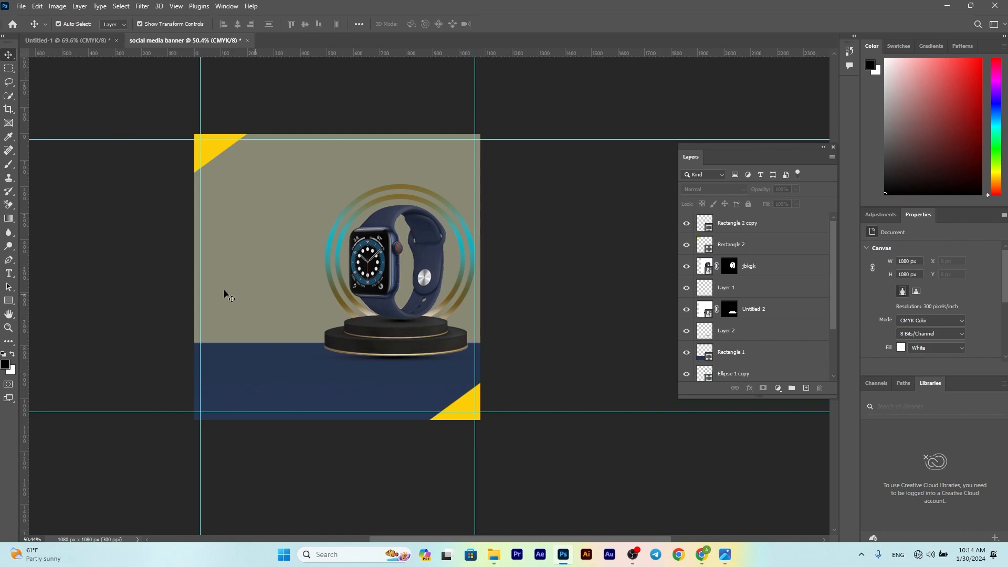
pyautogui.click(229, 293)
pyautogui.click(806, 388)
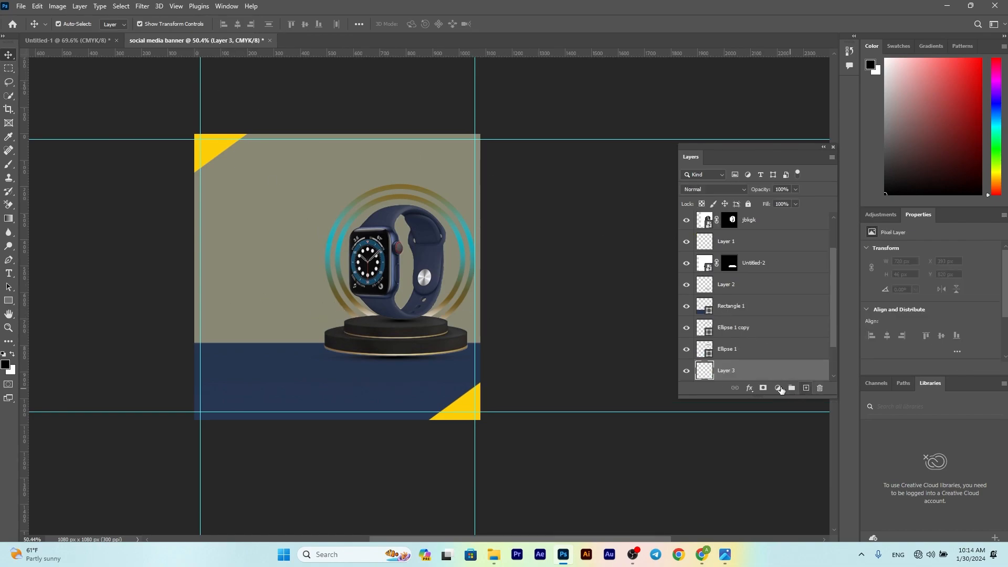
pyautogui.click(8, 164)
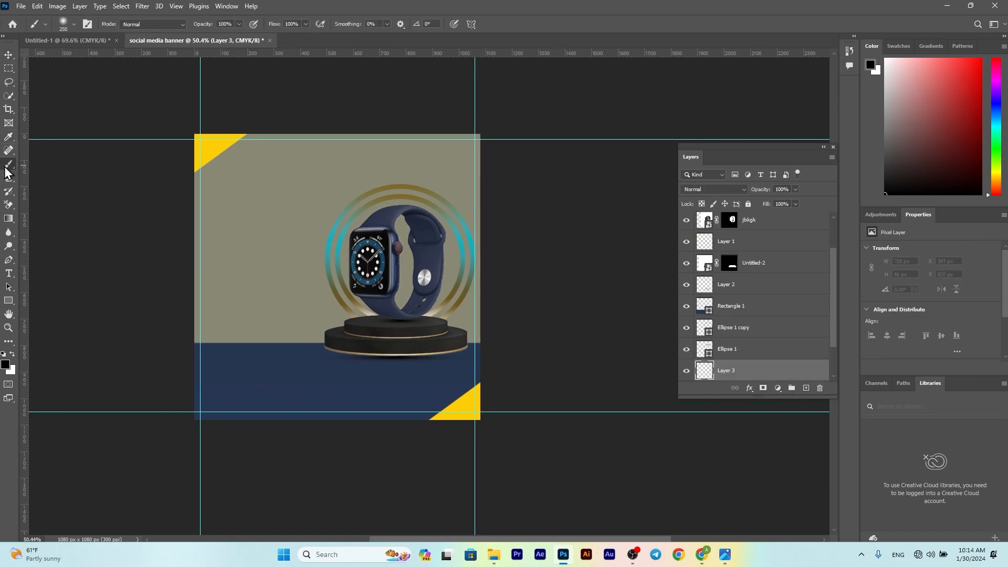
pyautogui.click(63, 24)
pyautogui.click(36, 123)
pyautogui.rightClick(394, 273)
pyautogui.click(422, 317)
pyautogui.press('Return')
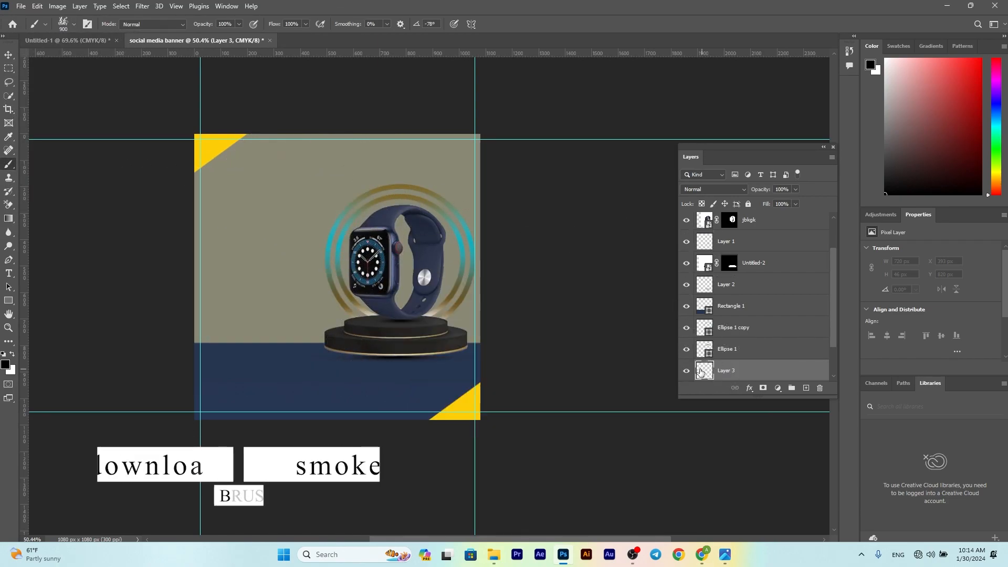
pyautogui.press(']')
pyautogui.press(']')
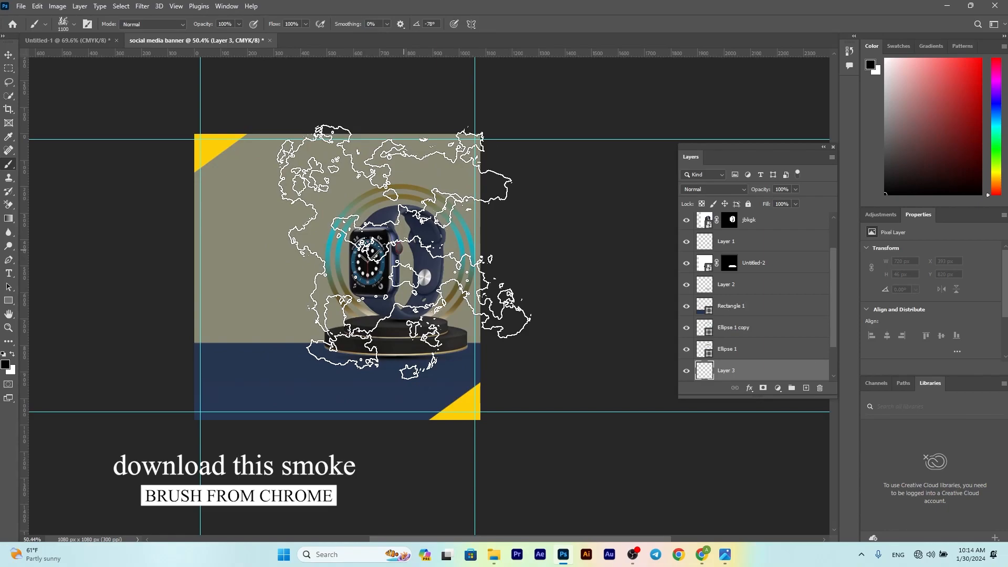
# Step: Paint white smoke clouds behind the watch, in the upper background and on the left side
pyautogui.click(405, 252)
pyautogui.hotkey('ctrl', 'z')
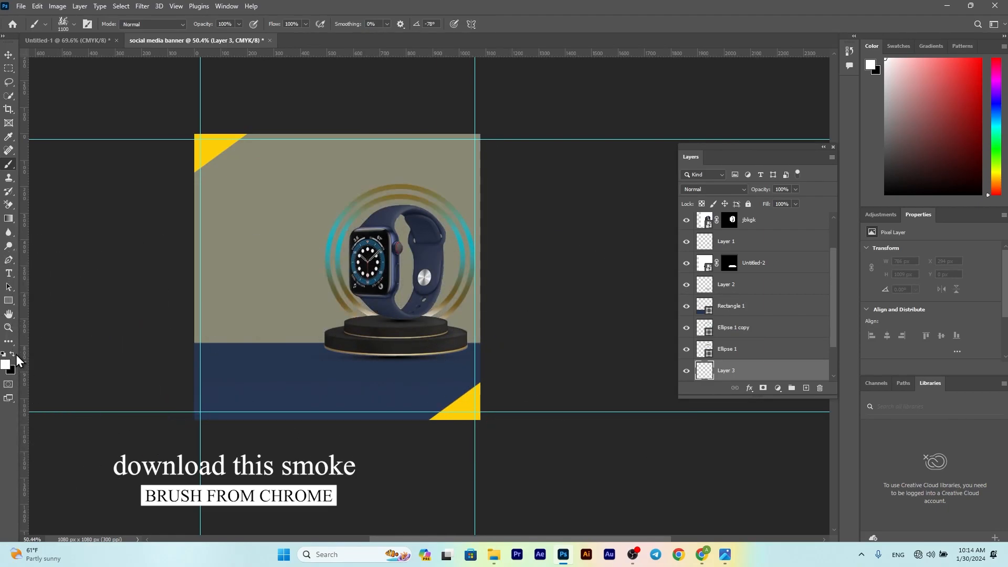
pyautogui.click(397, 258)
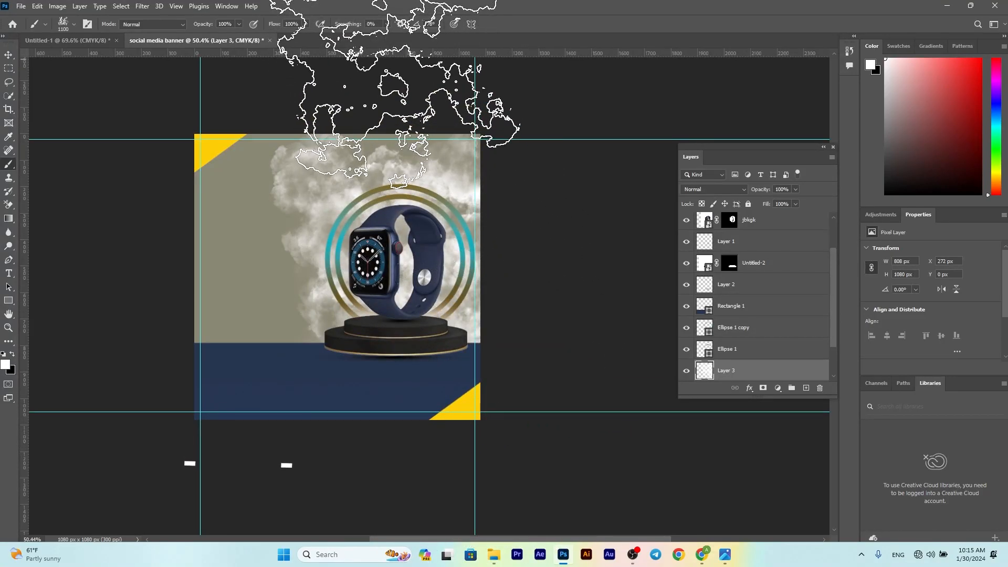
pyautogui.click(390, 296)
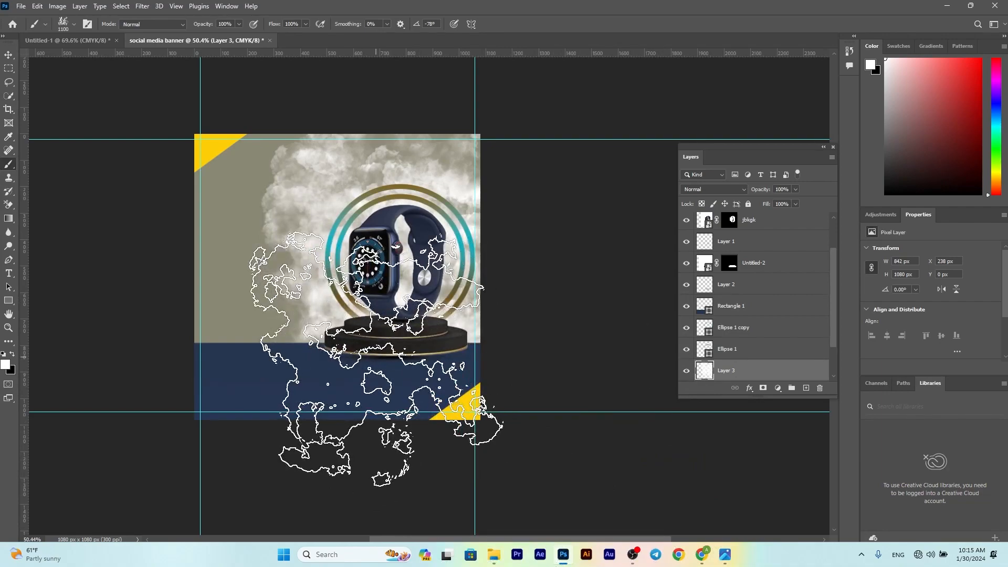
pyautogui.click(239, 423)
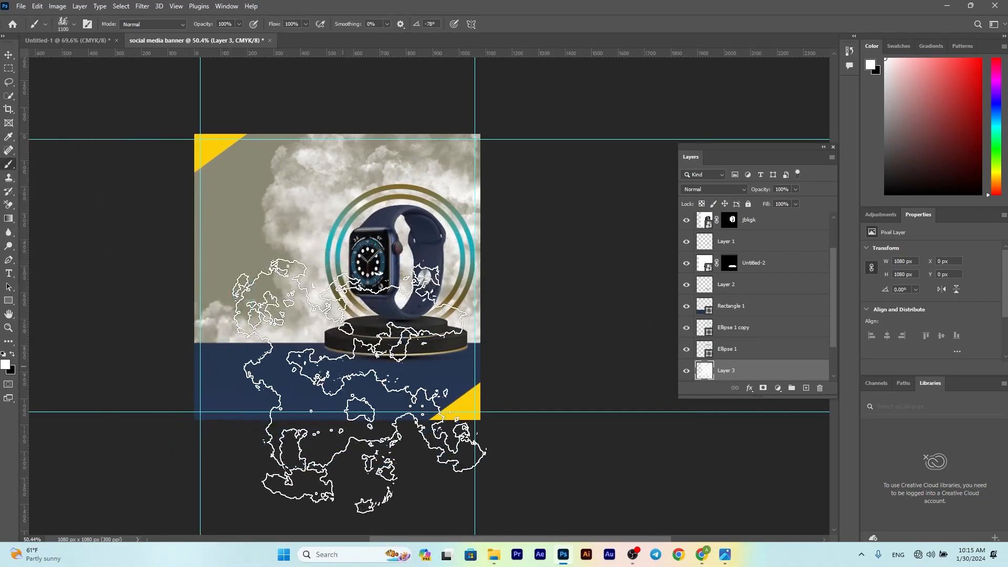
pyautogui.hotkey('ctrl', 'z')
pyautogui.rightClick(369, 408)
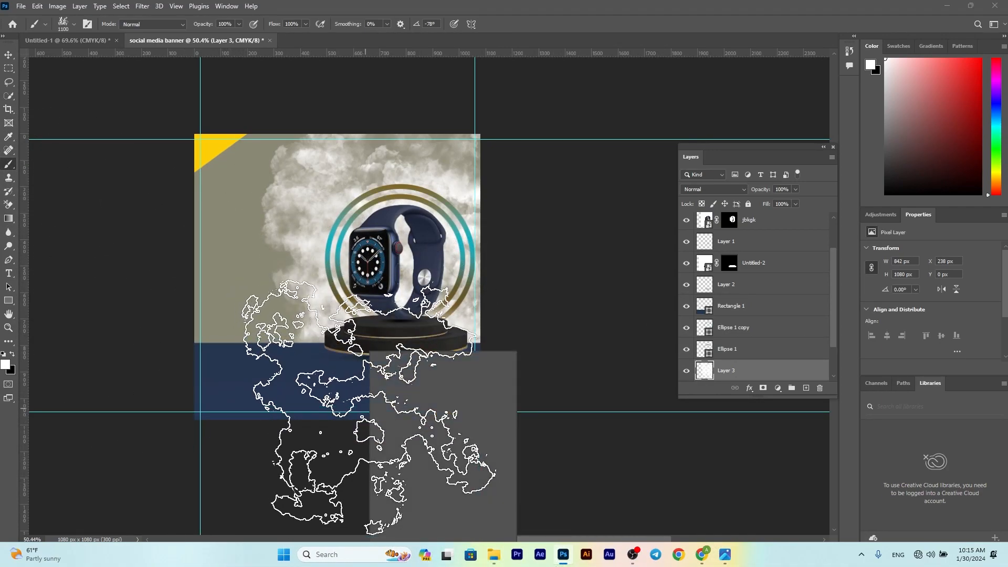
pyautogui.click(368, 408)
# Step: Set the smoke layer's blend mode to Soft Light
pyautogui.click(8, 59)
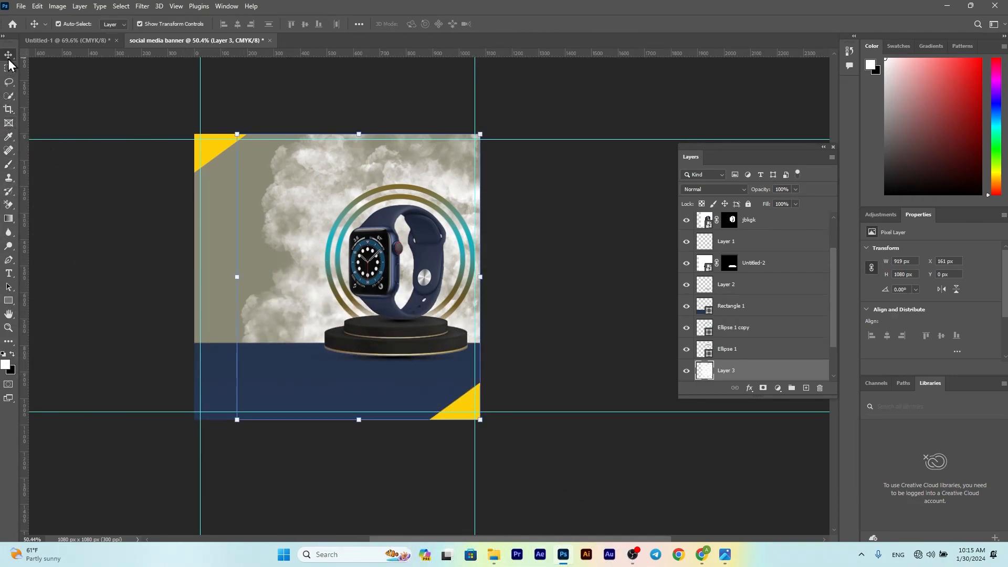
pyautogui.click(84, 220)
pyautogui.click(322, 242)
pyautogui.click(735, 190)
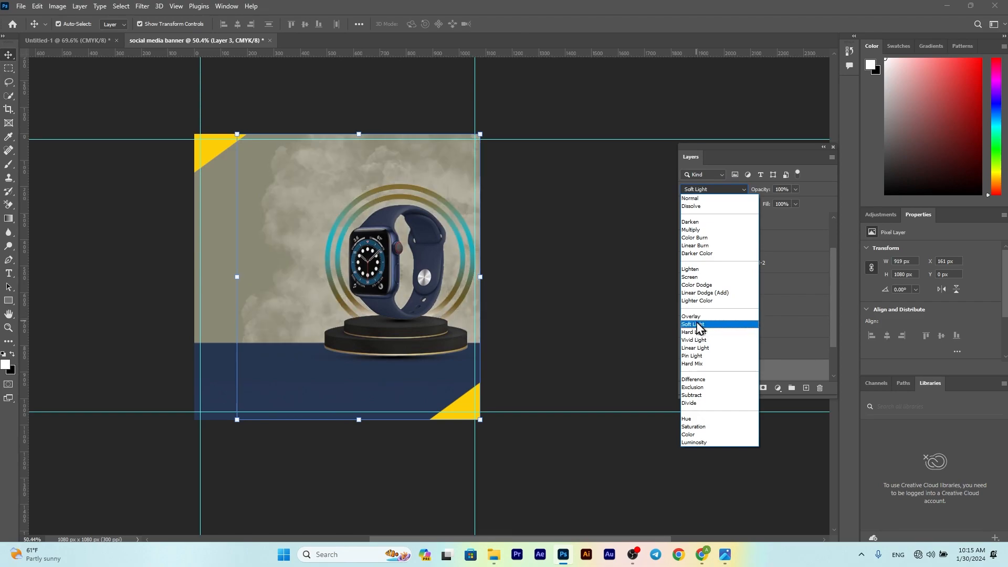
pyautogui.click(697, 324)
pyautogui.click(588, 254)
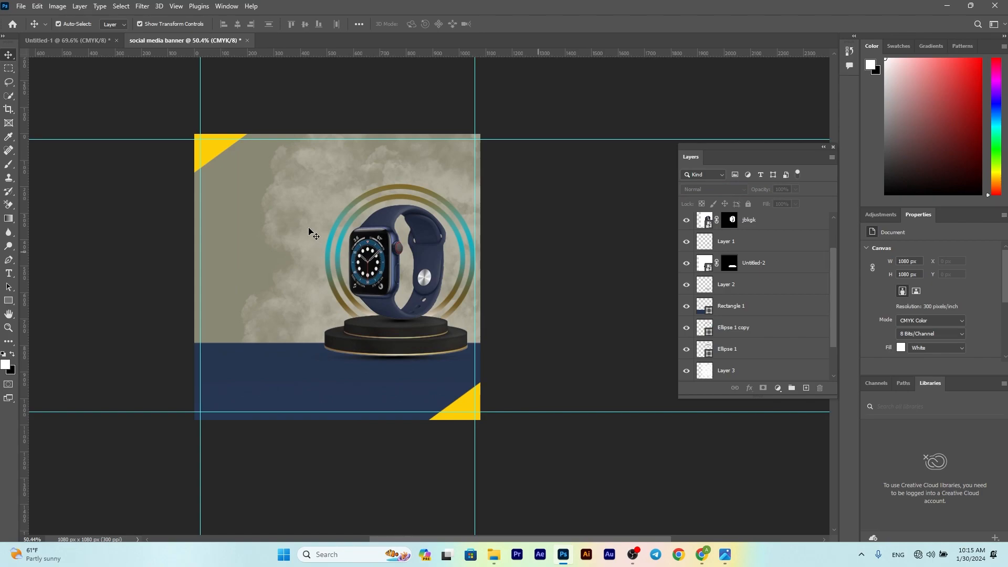
pyautogui.click(279, 394)
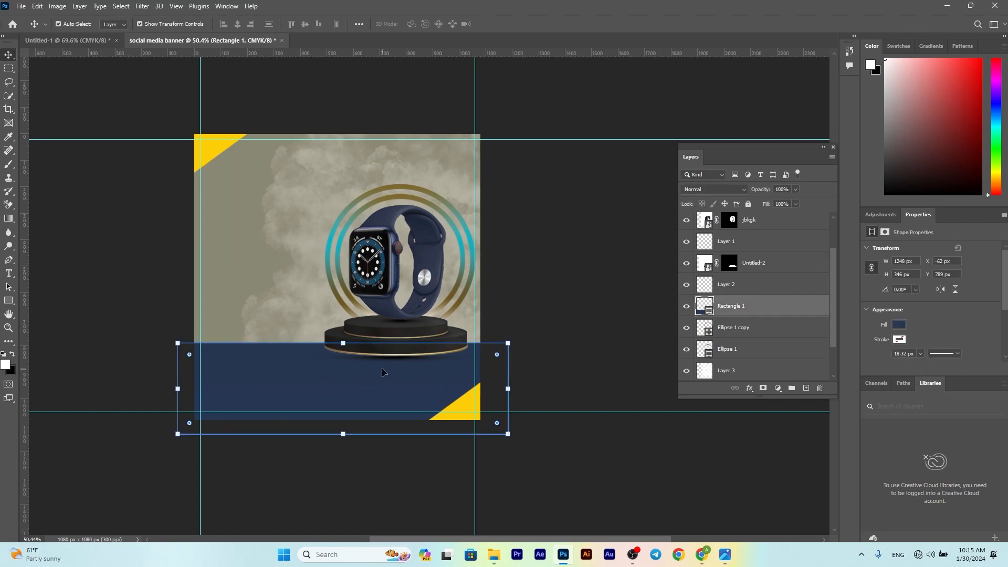
# Step: Add Layer 4 with a 1400 px brush and move it above the podium layer
pyautogui.press('b')
pyautogui.click(806, 387)
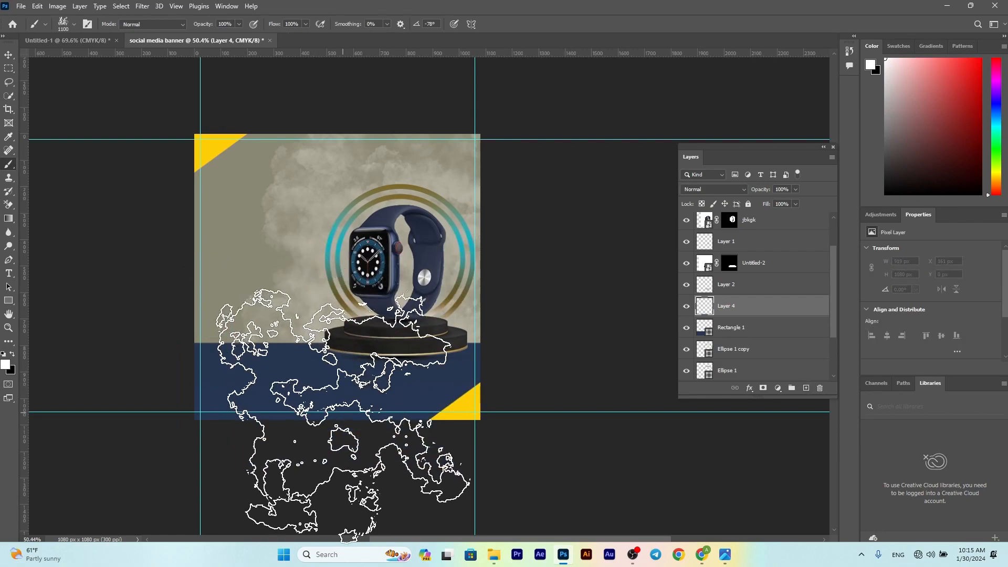
pyautogui.press(']')
pyautogui.press(']')
pyautogui.press(']')
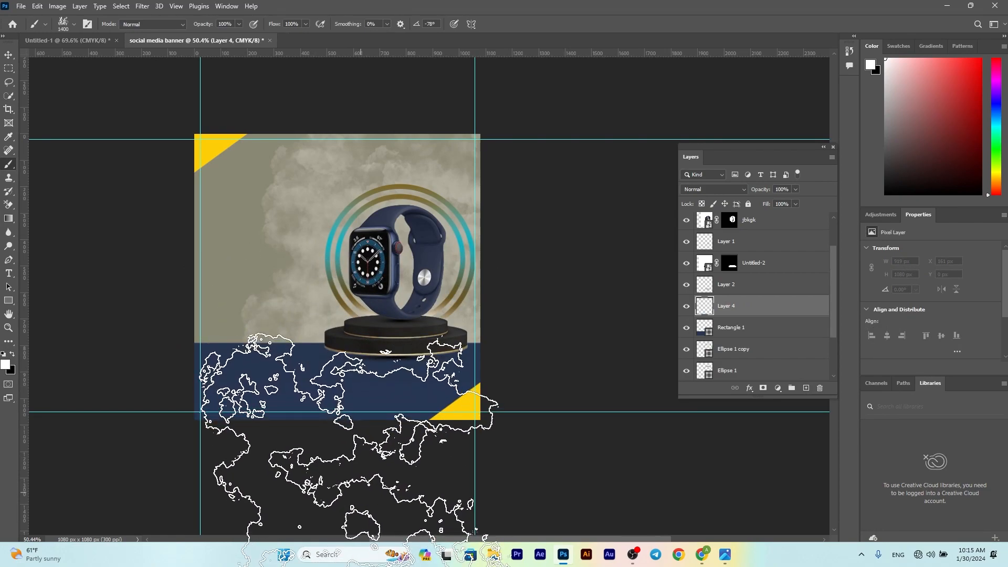
pyautogui.moveTo(756, 313); pyautogui.dragTo(738, 253)
pyautogui.click(687, 285)
pyautogui.click(687, 284)
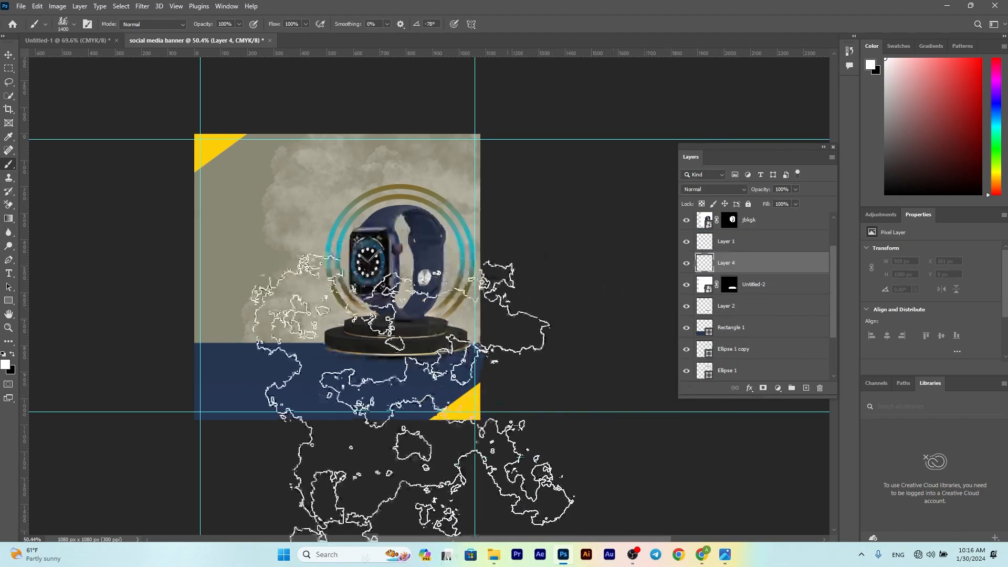
# Step: Stamp white clouds across the navy band at 73% brush opacity
pyautogui.moveTo(360, 436)
pyautogui.mouseDown()
pyautogui.moveTo(473, 452)
pyautogui.moveTo(635, 420)
pyautogui.mouseUp()
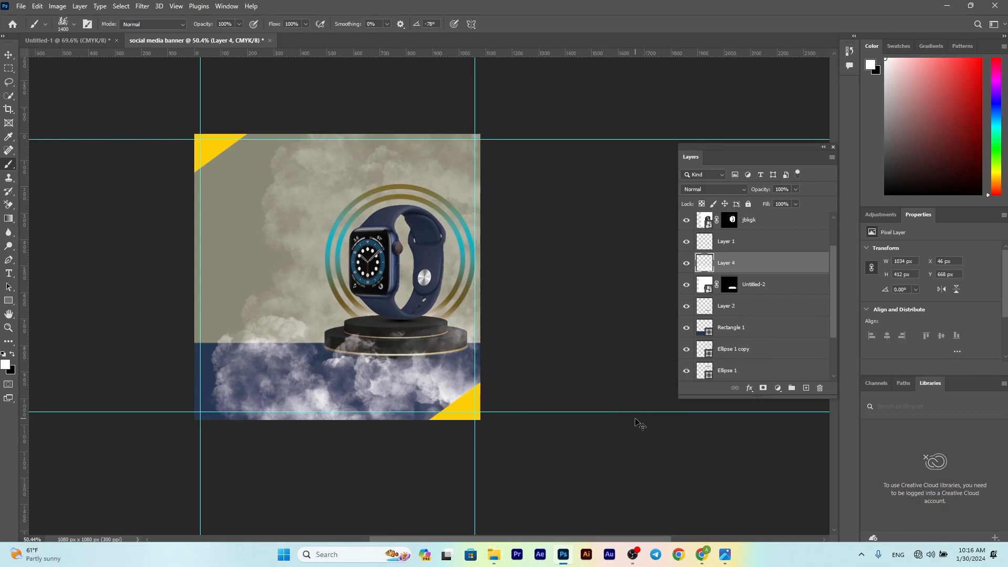
pyautogui.hotkey('ctrl', 'z')
pyautogui.moveTo(195, 23); pyautogui.dragTo(192, 23)
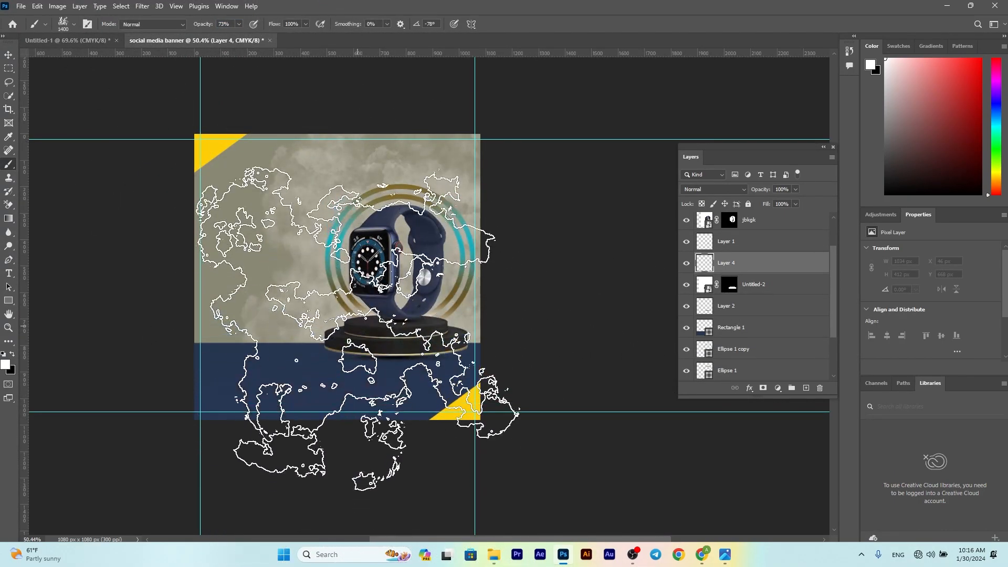
pyautogui.click(391, 438)
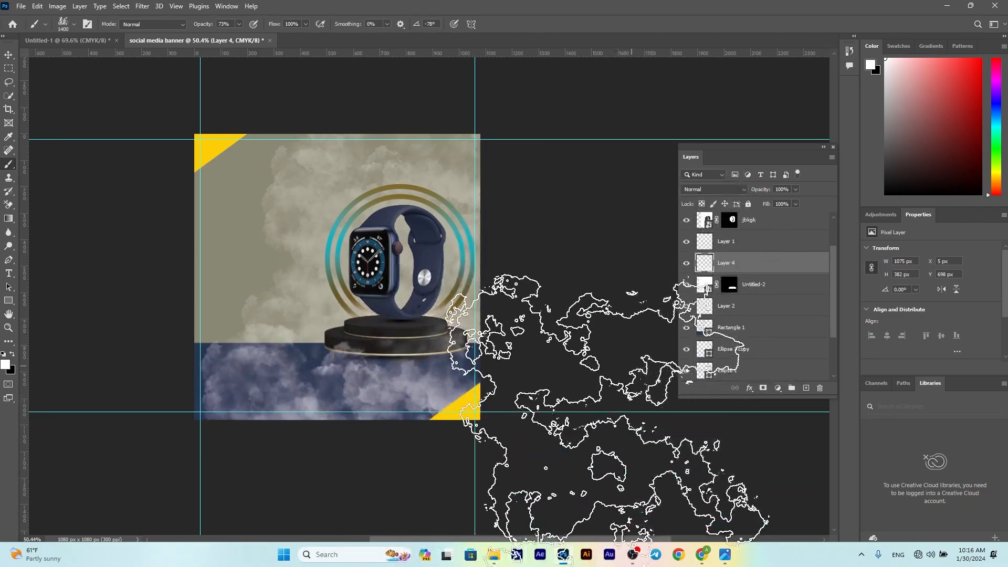
pyautogui.click(502, 475)
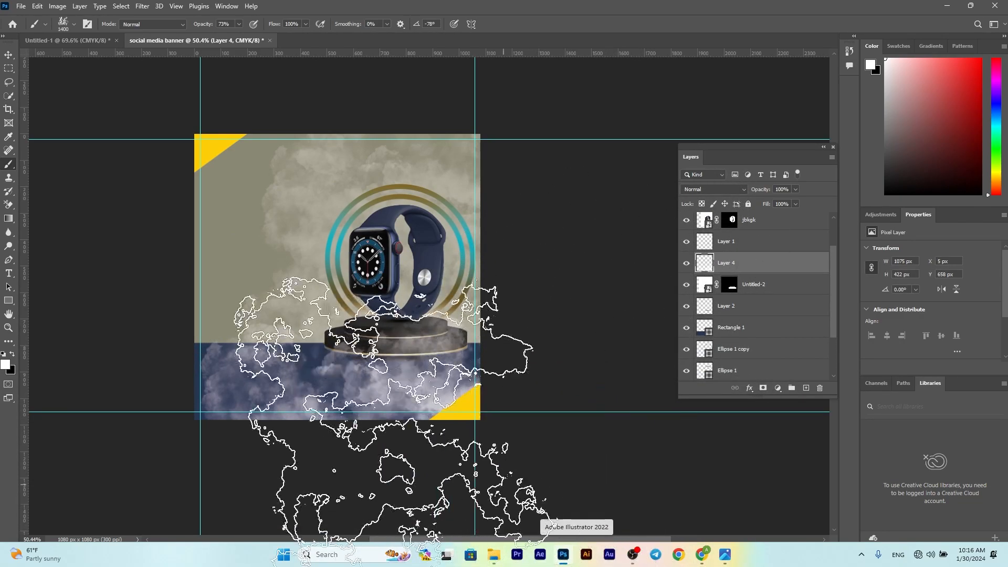
pyautogui.click(13, 26)
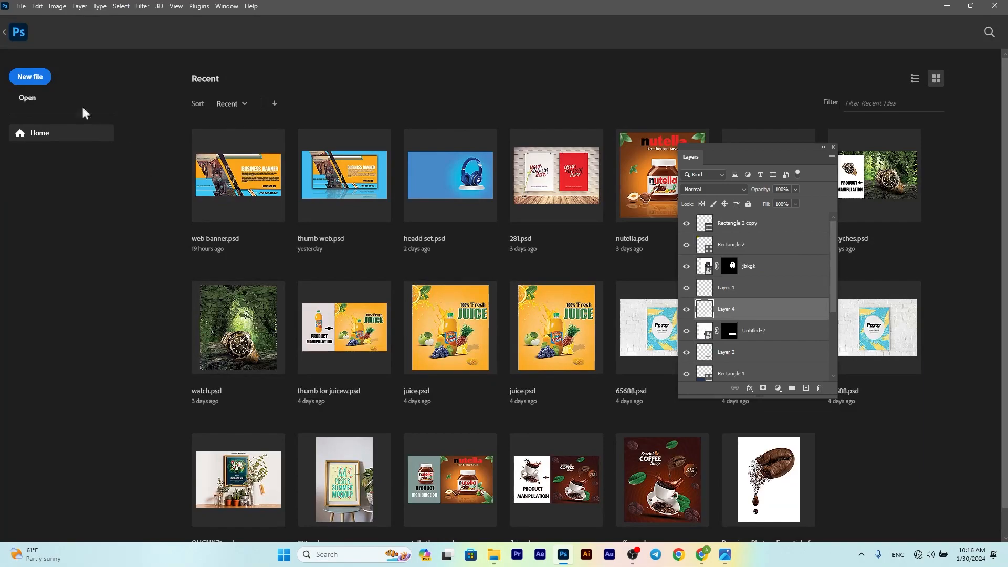
pyautogui.click(11, 30)
# Step: Move the clouds down and stretch them wider and taller over the bottom band
pyautogui.click(8, 55)
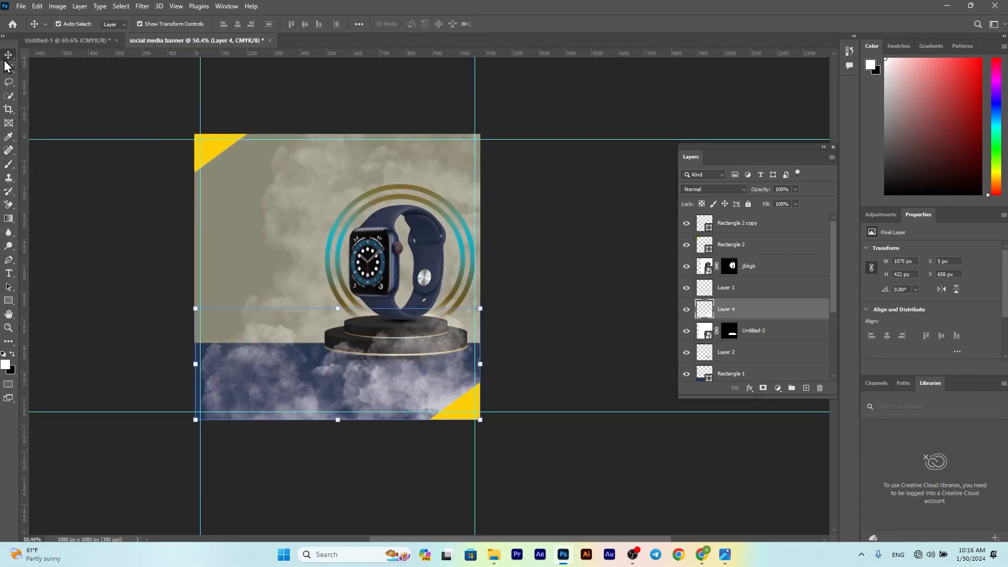
pyautogui.moveTo(376, 396); pyautogui.dragTo(375, 420)
pyautogui.moveTo(481, 392); pyautogui.dragTo(501, 382)
pyautogui.moveTo(348, 332); pyautogui.dragTo(348, 320)
pyautogui.moveTo(392, 394)
pyautogui.mouseDown()
pyautogui.moveTo(360, 382)
pyautogui.moveTo(388, 392)
pyautogui.mouseUp()
pyautogui.press('Return')
pyautogui.press('b')
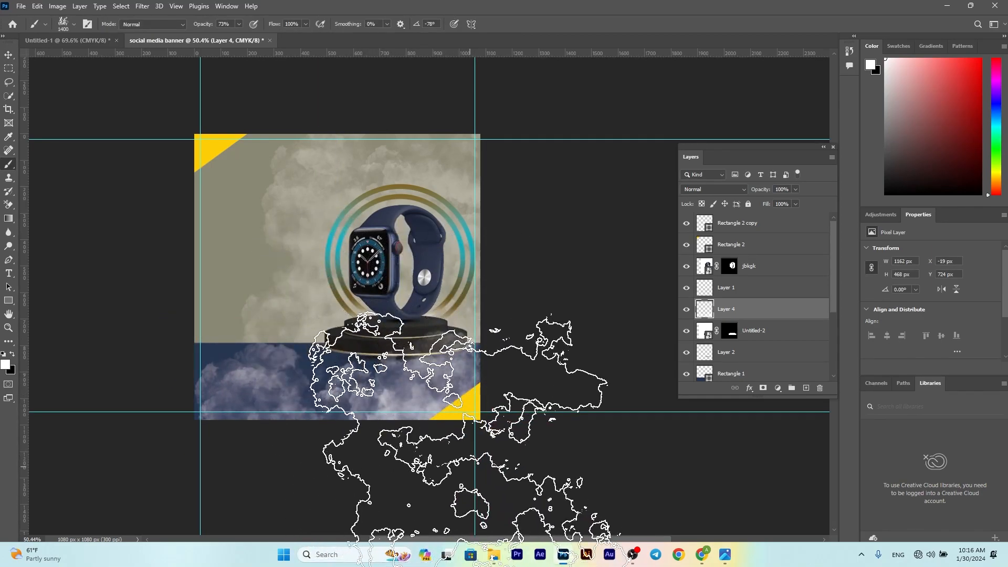
pyautogui.click(734, 189)
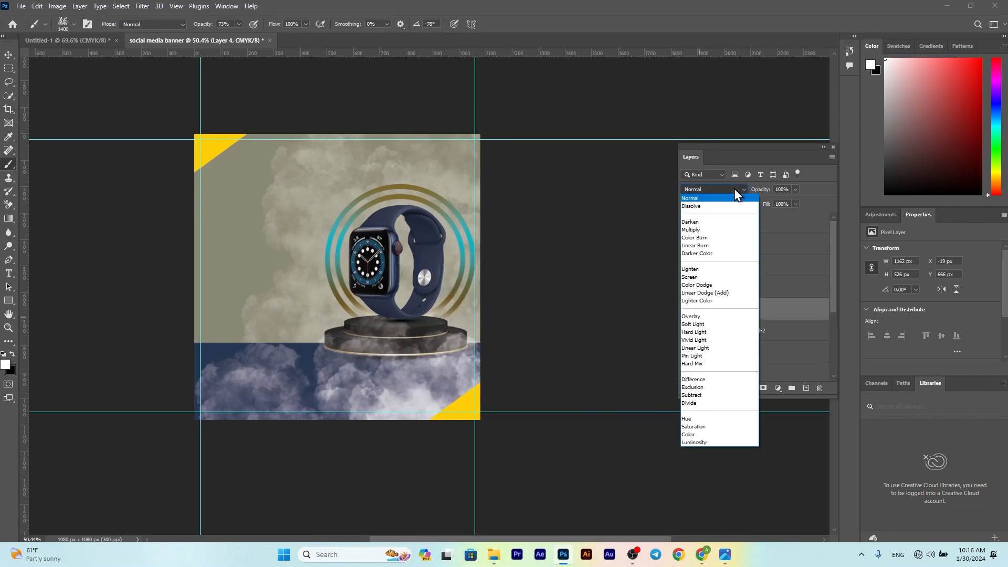
pyautogui.click(699, 324)
pyautogui.press('v')
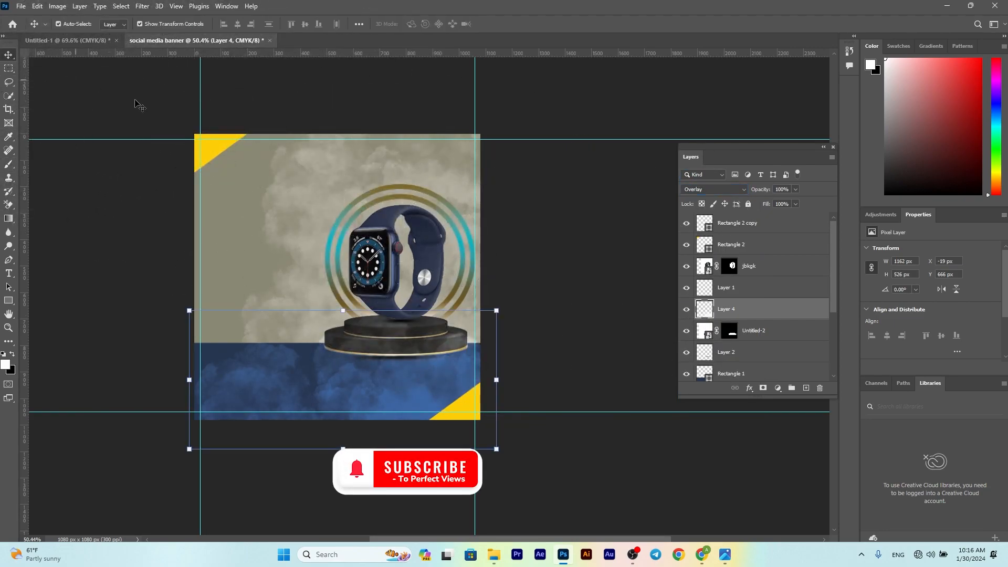
pyautogui.click(571, 254)
pyautogui.moveTo(292, 383); pyautogui.dragTo(520, 362)
pyautogui.click(520, 363)
pyautogui.click(351, 396)
pyautogui.click(763, 388)
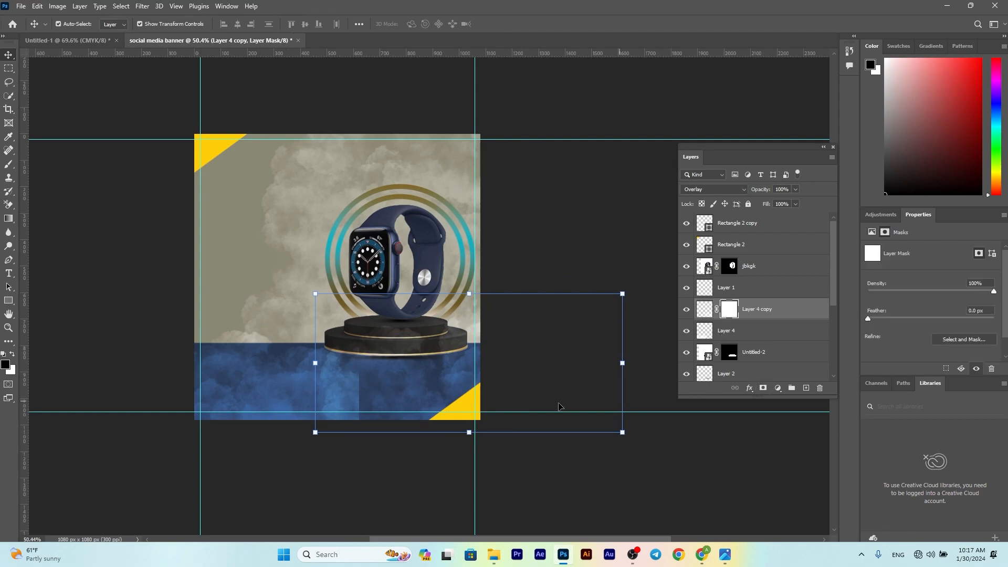
pyautogui.press('b')
pyautogui.click(74, 23)
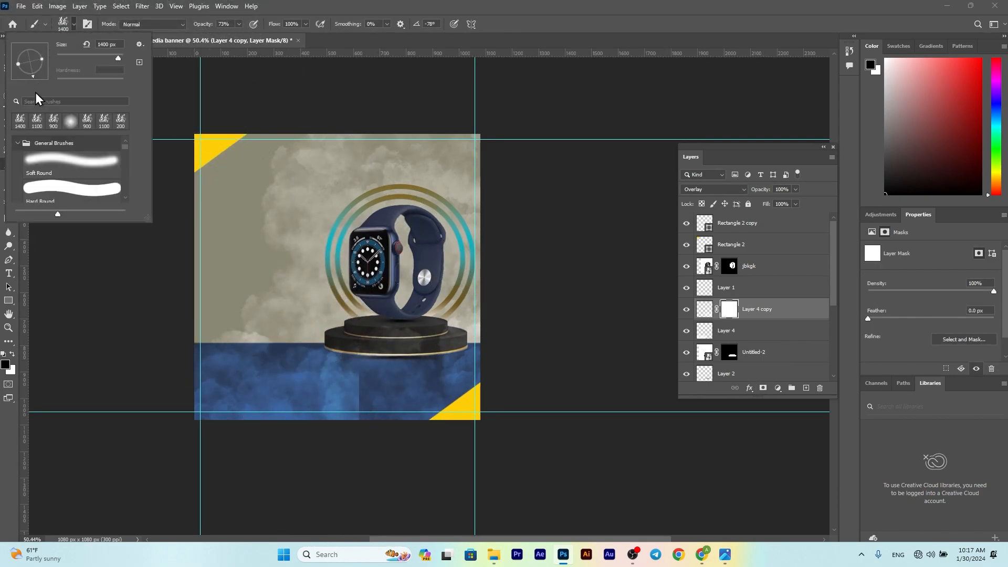
pyautogui.click(63, 160)
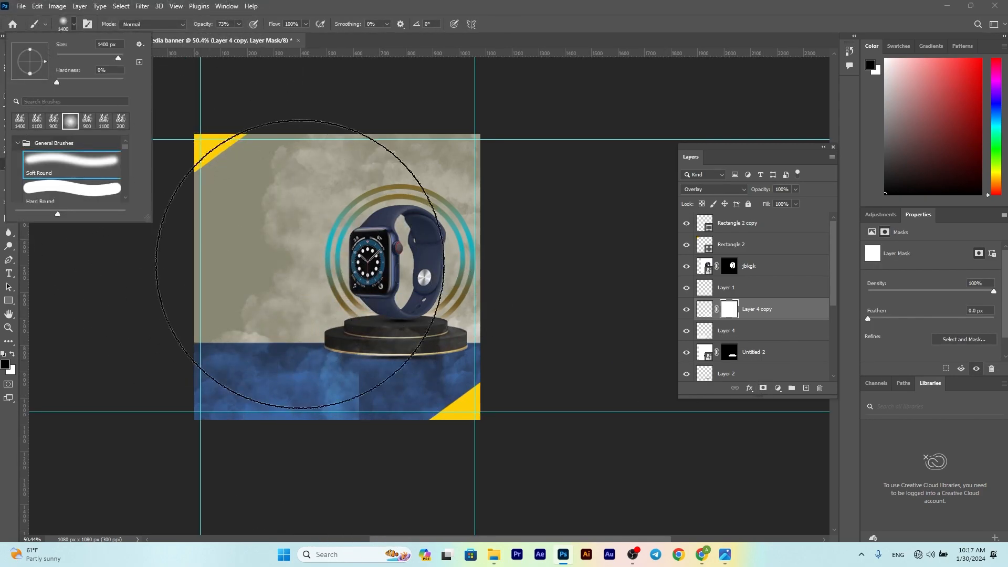
pyautogui.click(712, 309)
pyautogui.press('x')
pyautogui.press('[')
pyautogui.press('[')
pyautogui.press('[')
pyautogui.press('[')
pyautogui.press('[')
pyautogui.press('[')
pyautogui.press('[')
pyautogui.press('[')
pyautogui.press('[')
pyautogui.press('[')
pyautogui.press('[')
pyautogui.press('[')
pyautogui.press('[')
pyautogui.press('[')
pyautogui.press('[')
pyautogui.press('[')
pyautogui.press('[')
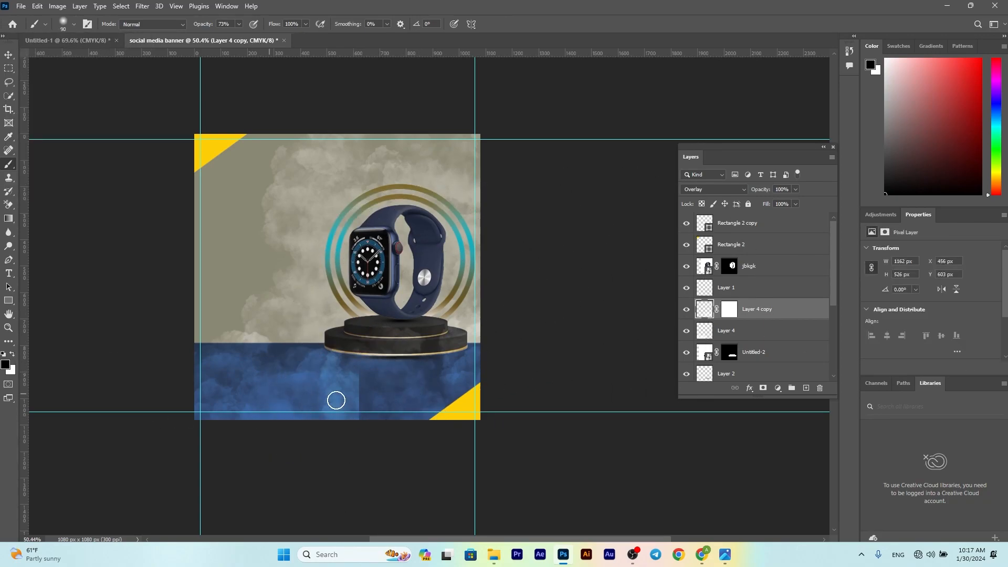
pyautogui.moveTo(365, 419); pyautogui.dragTo(360, 382)
pyautogui.hotkey('ctrl', 'z')
pyautogui.press('v')
pyautogui.click(247, 393)
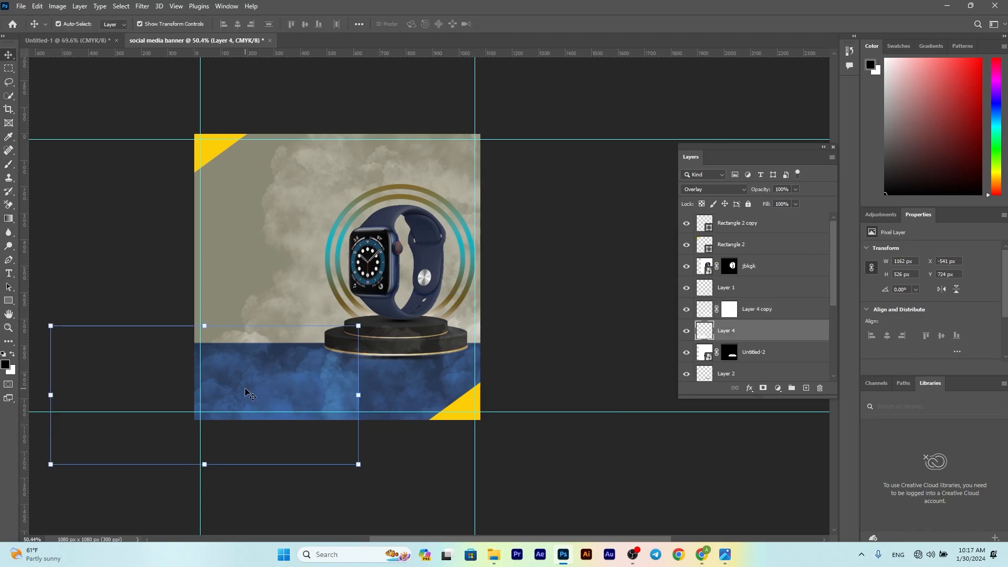
pyautogui.press('b')
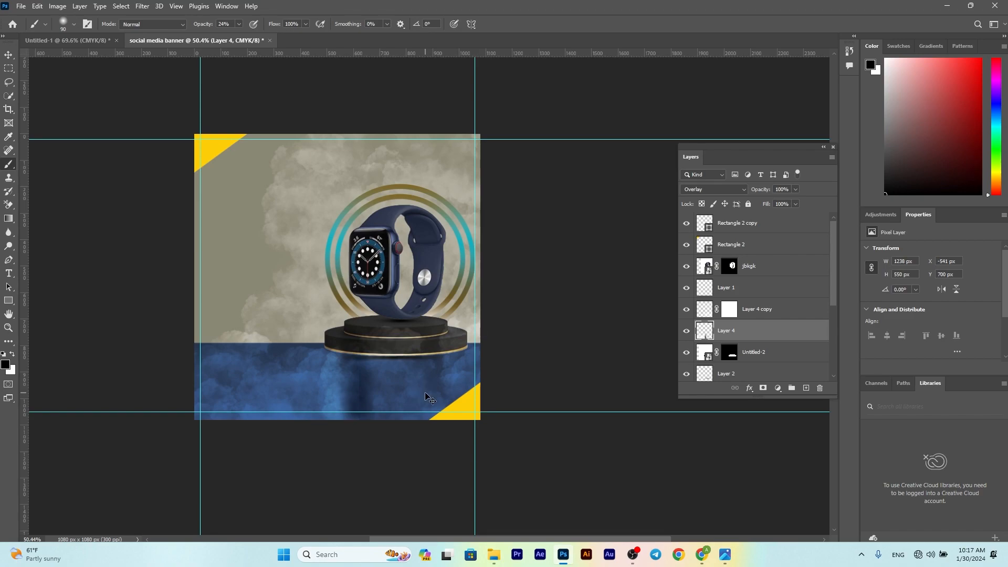
pyautogui.hotkey('ctrl', 'z')
pyautogui.hotkey('ctrl', 'z')
pyautogui.hotkey('ctrl', 'z')
pyautogui.hotkey('ctrl', 'z')
pyautogui.hotkey('ctrl', 'z')
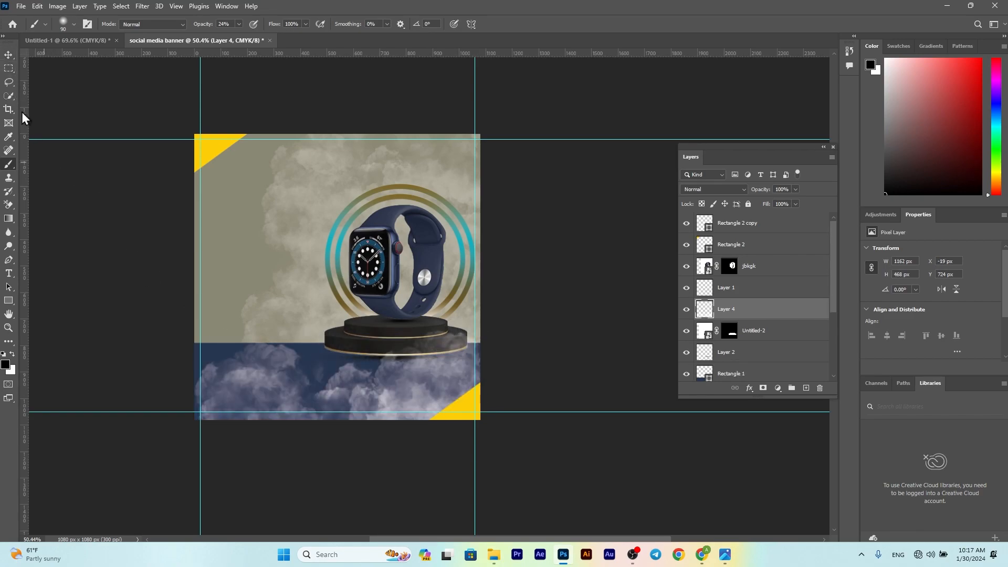
# Step: Nudge the clouds down, then delete and restore Layer 4
pyautogui.press('v')
pyautogui.click(274, 310)
pyautogui.moveTo(241, 382); pyautogui.dragTo(237, 388)
pyautogui.press('Delete')
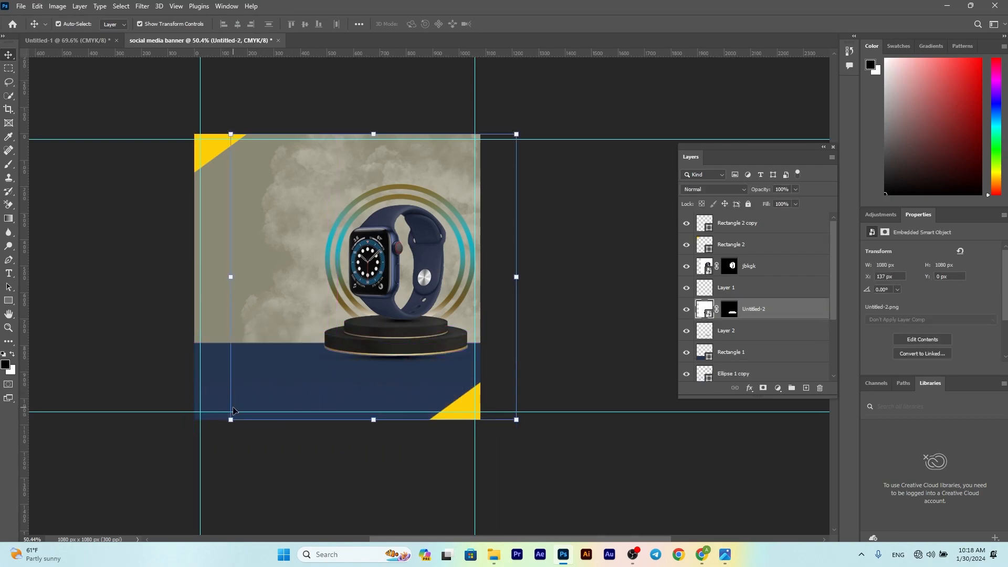
pyautogui.press('b')
pyautogui.hotkey('ctrl', 'z')
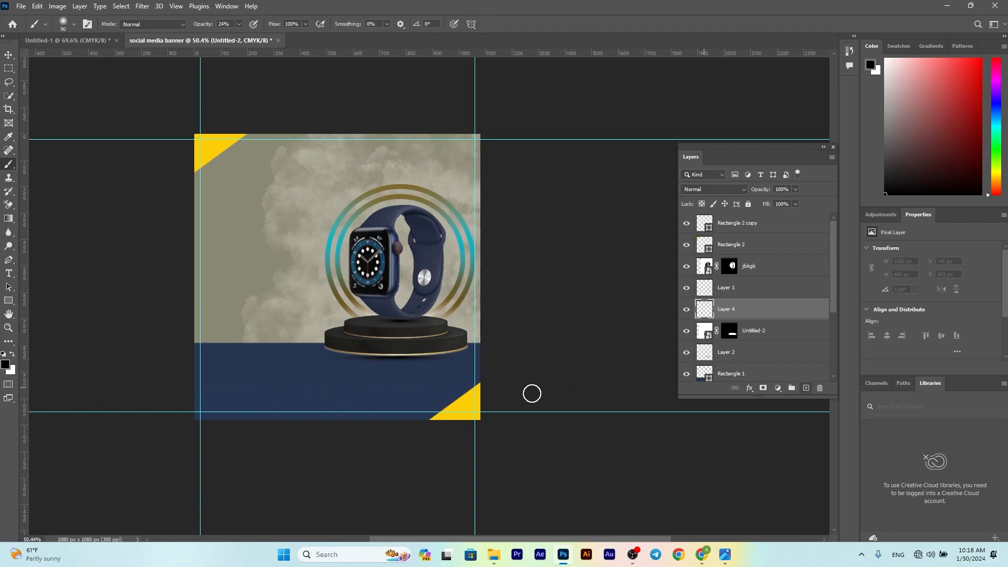
# Step: Restamp fainter clouds on the navy band with the 1400 px cloud brush at 55% flow
pyautogui.click(63, 23)
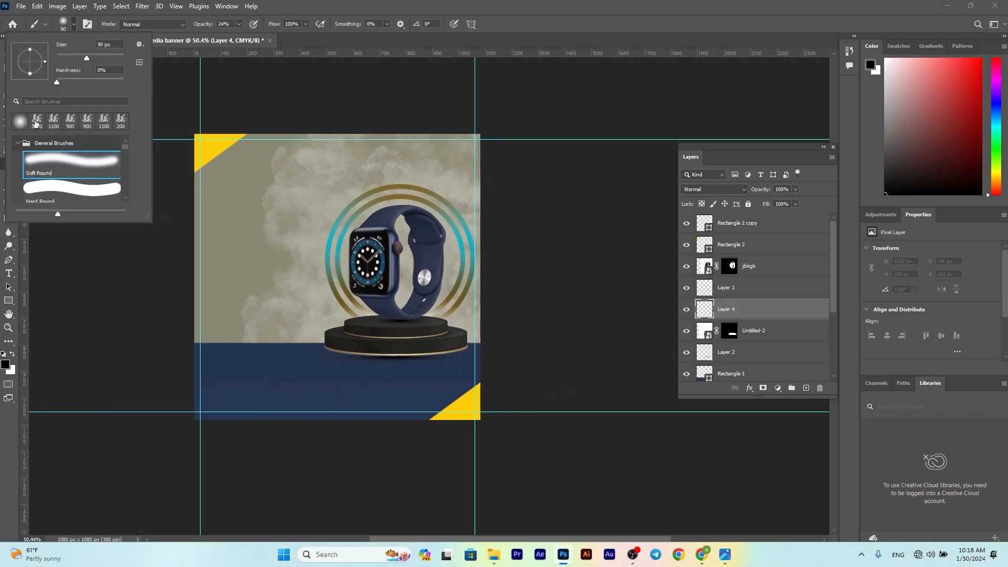
pyautogui.click(36, 122)
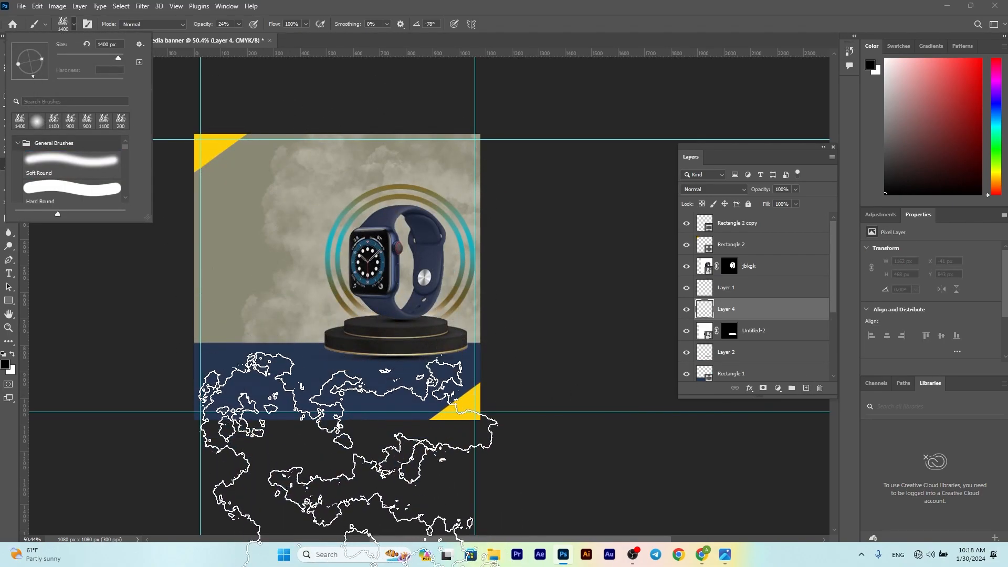
pyautogui.click(349, 504)
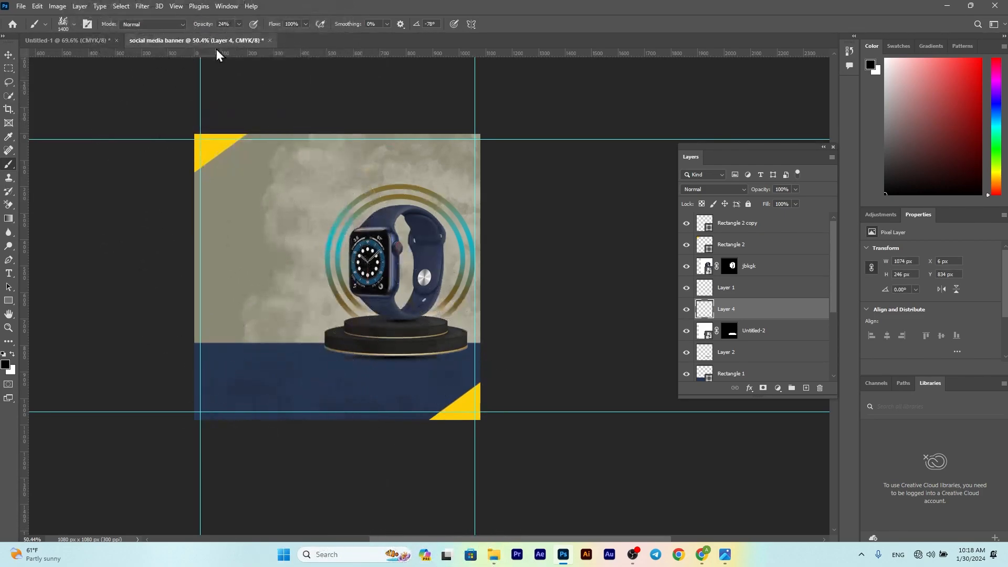
pyautogui.write('100')
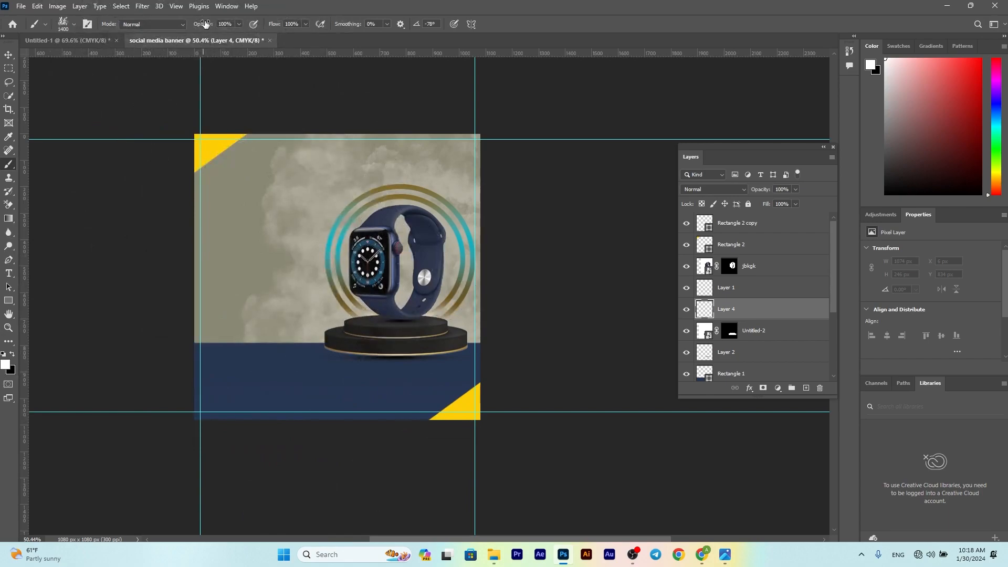
pyautogui.moveTo(270, 24); pyautogui.dragTo(251, 24)
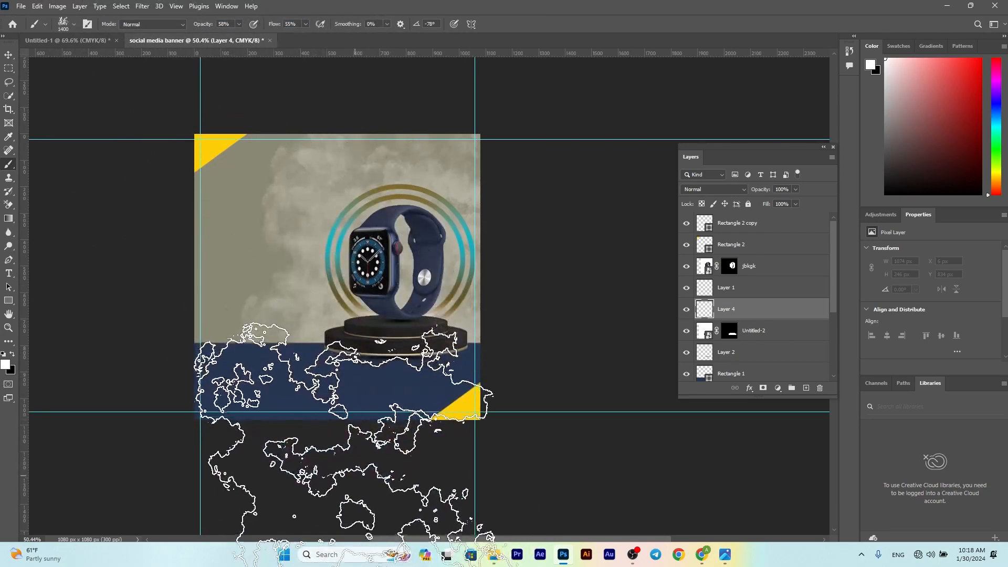
pyautogui.click(315, 504)
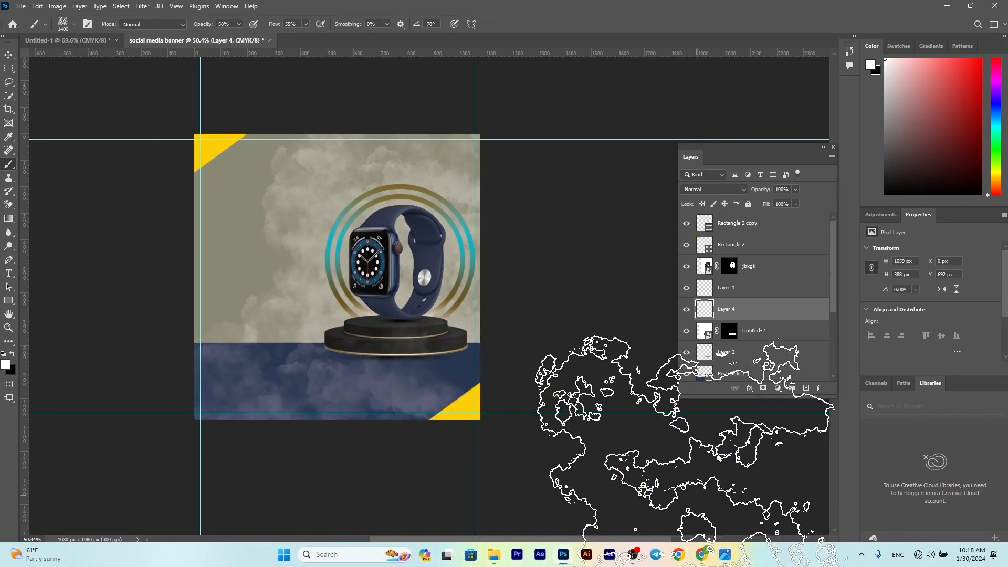
pyautogui.click(12, 24)
pyautogui.click(17, 32)
# Step: Scale the clouds up about 110% and nudge them right and down
pyautogui.click(9, 55)
pyautogui.moveTo(473, 368); pyautogui.dragTo(488, 367)
pyautogui.moveTo(400, 368); pyautogui.dragTo(413, 370)
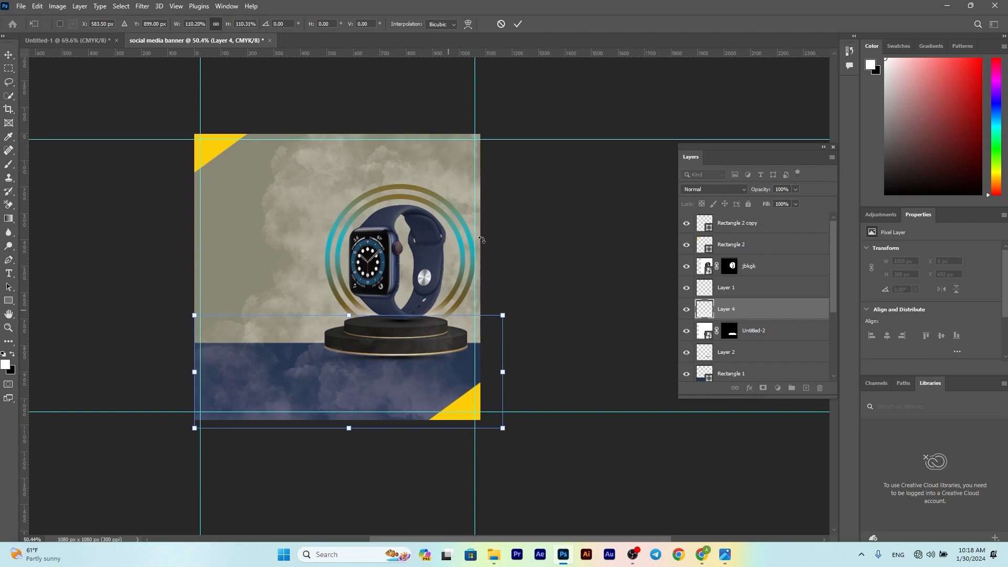
pyautogui.click(518, 25)
pyautogui.click(523, 167)
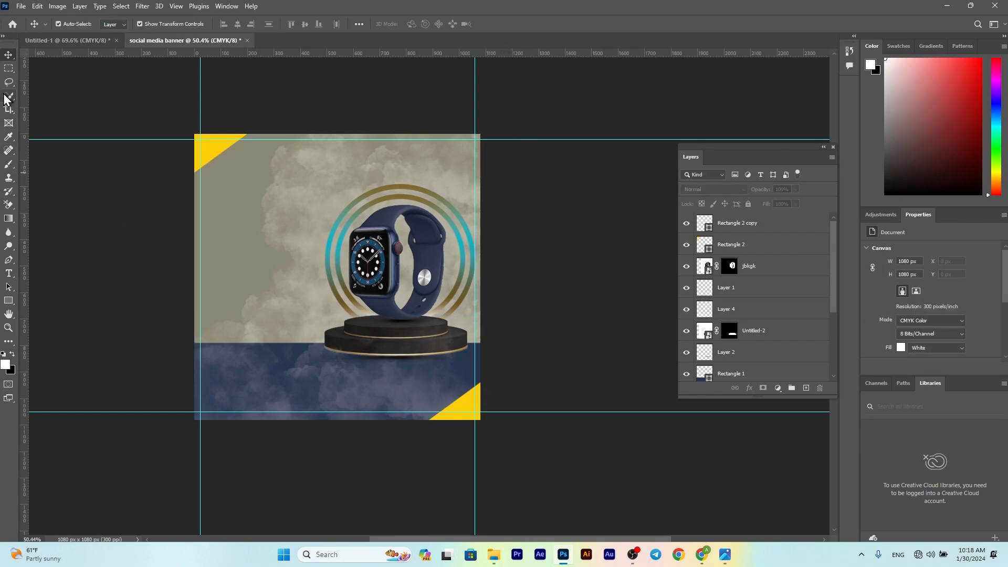
# Step: Type 'new arrival' at the banner's upper left and scale it up
pyautogui.click(9, 274)
pyautogui.click(273, 228)
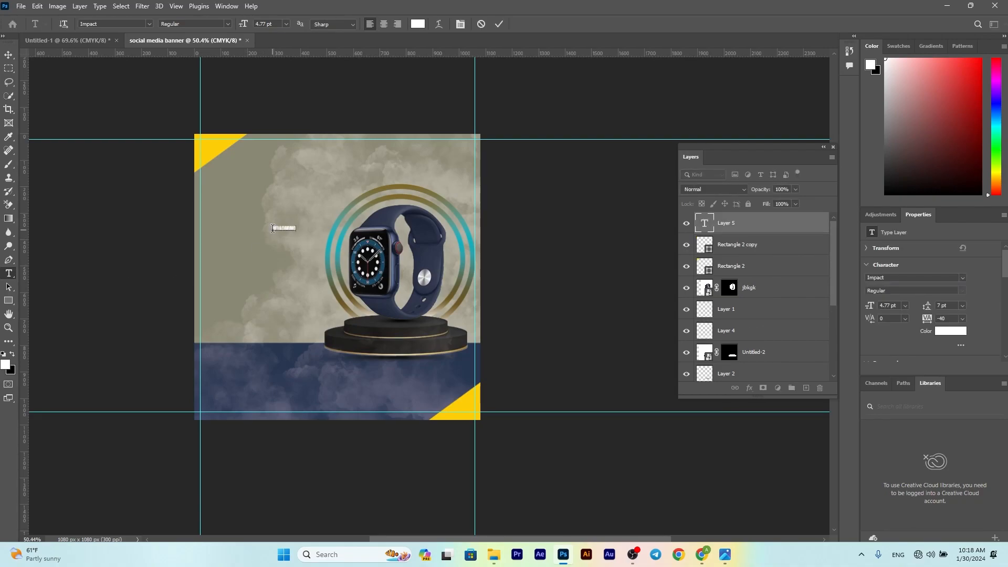
pyautogui.click(498, 24)
pyautogui.click(8, 54)
pyautogui.moveTo(302, 224); pyautogui.dragTo(408, 196)
pyautogui.moveTo(348, 218); pyautogui.dragTo(297, 206)
pyautogui.hotkey('alt', 'space')
pyautogui.click(519, 24)
# Step: Change the duplicated headline line's text to SMART
pyautogui.press('t')
pyautogui.tripleClick(298, 208)
pyautogui.write('SMART')
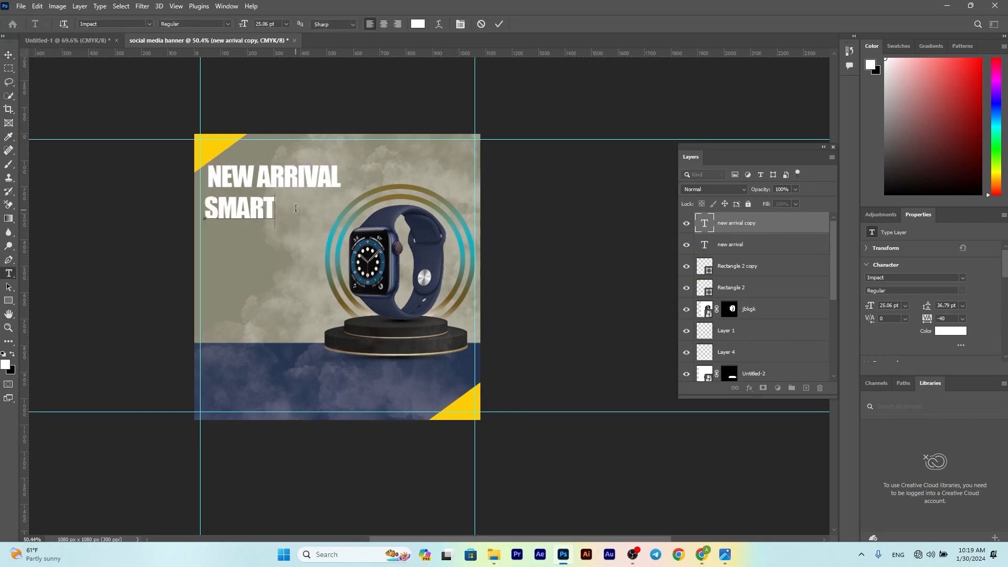
# Step: Copy SMART into a third line reading WATCH, enlarge it about 144%, and align NEW ARRIVAL
pyautogui.moveTo(247, 210); pyautogui.dragTo(251, 236)
pyautogui.doubleClick(251, 234)
pyautogui.press('BackSpace')
pyautogui.write('WATCH')
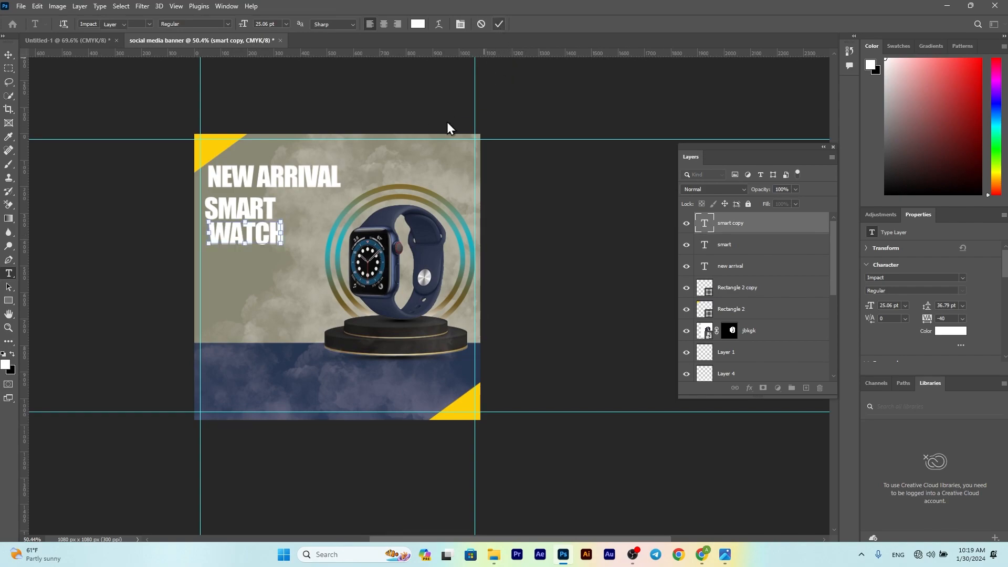
pyautogui.moveTo(284, 216); pyautogui.dragTo(317, 202)
pyautogui.moveTo(280, 235); pyautogui.dragTo(275, 256)
pyautogui.click(518, 23)
pyautogui.moveTo(279, 178); pyautogui.dragTo(275, 177)
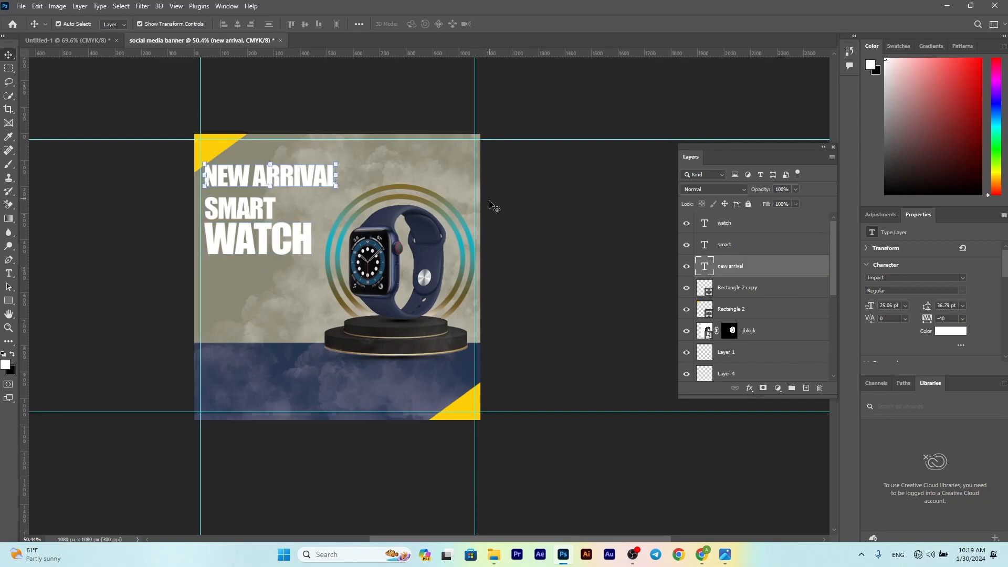
# Step: Set NEW ARRIVAL in Myriad Pro, shrink it to about 55%, and move SMART beneath it
pyautogui.click(963, 278)
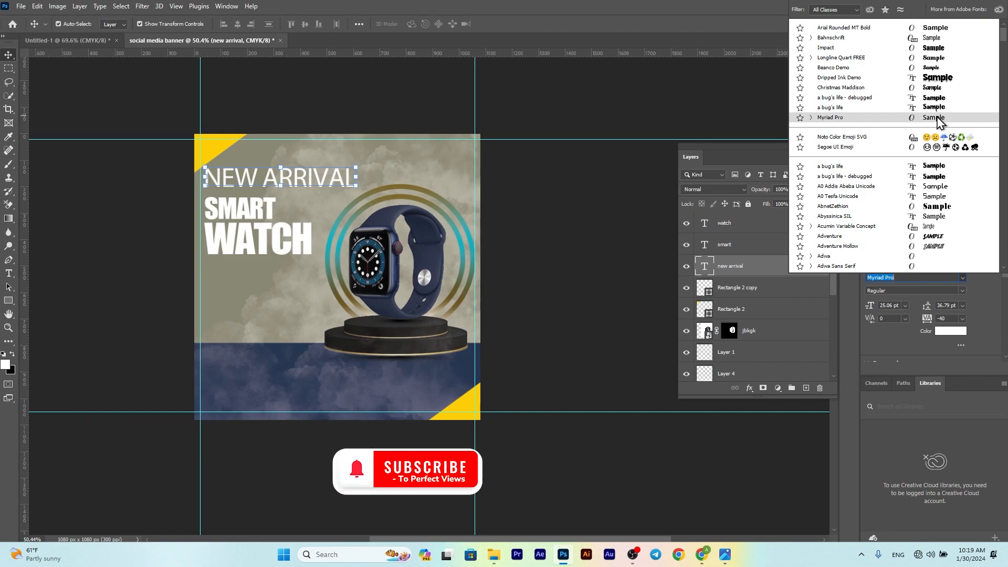
pyautogui.click(935, 117)
pyautogui.hotkey('ctrl', 't')
pyautogui.moveTo(357, 168); pyautogui.dragTo(264, 177)
pyautogui.press('Return')
pyautogui.moveTo(254, 214); pyautogui.dragTo(252, 203)
# Step: Set SMART in Arial Rounded MT Bold and enlarge it slightly
pyautogui.click(961, 278)
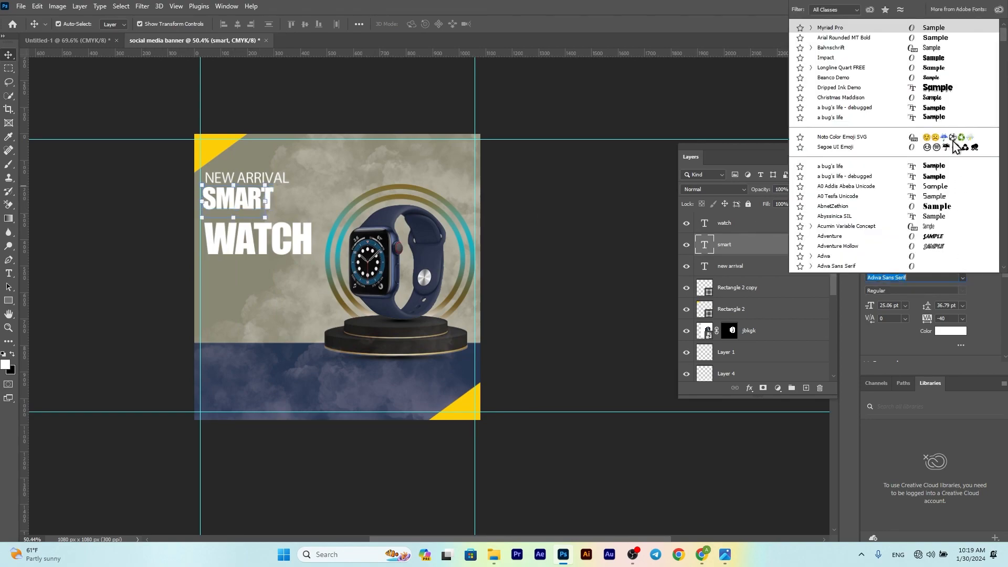
pyautogui.click(934, 38)
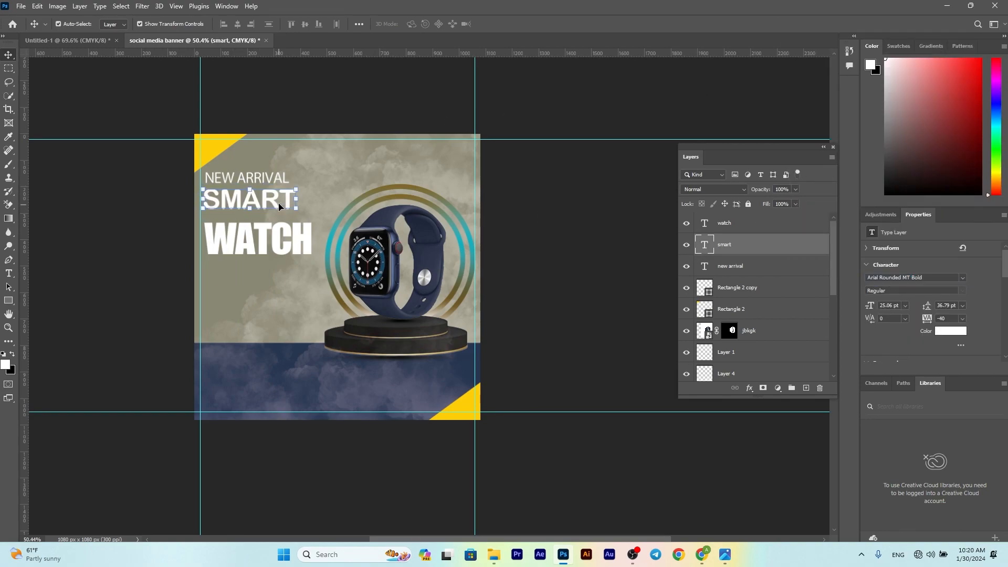
pyautogui.moveTo(297, 187); pyautogui.dragTo(326, 209)
pyautogui.click(520, 24)
# Step: Rescale WATCH, raise the headline lines about 10 px, and enlarge SMART a bit more
pyautogui.moveTo(275, 231); pyautogui.dragTo(277, 238)
pyautogui.moveTo(323, 209); pyautogui.dragTo(310, 214)
pyautogui.press('Return')
pyautogui.moveTo(280, 181); pyautogui.dragTo(252, 201)
pyautogui.moveTo(251, 243); pyautogui.dragTo(251, 231)
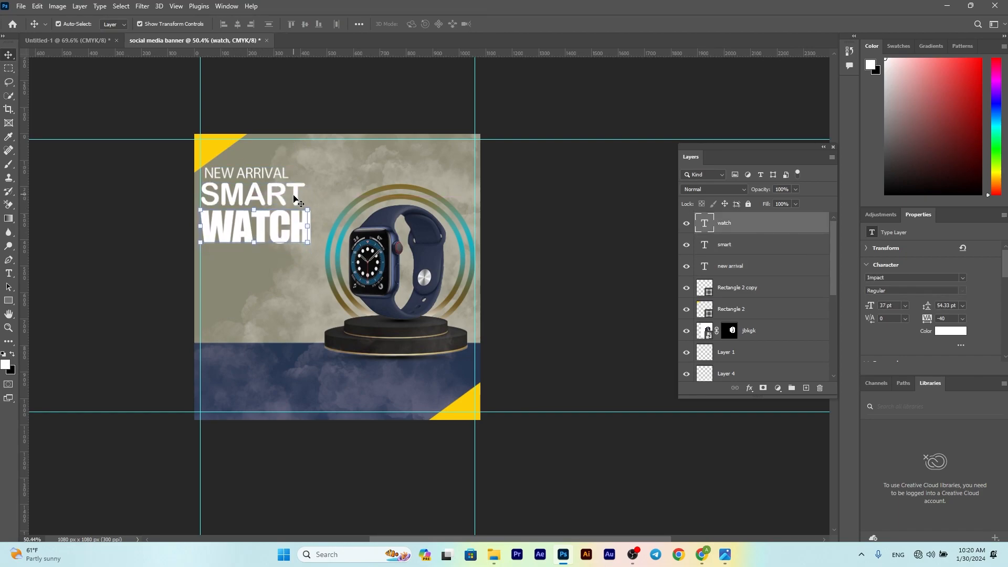
pyautogui.click(302, 186)
pyautogui.moveTo(309, 180); pyautogui.dragTo(313, 178)
pyautogui.press('Return')
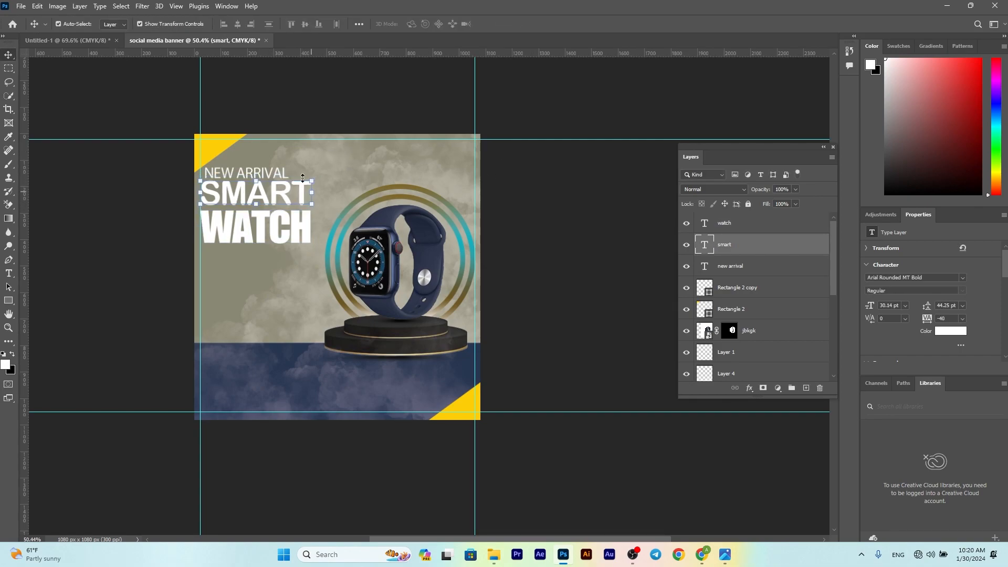
# Step: Color the WATCH text deep navy #05255B
pyautogui.click(297, 237)
pyautogui.click(942, 332)
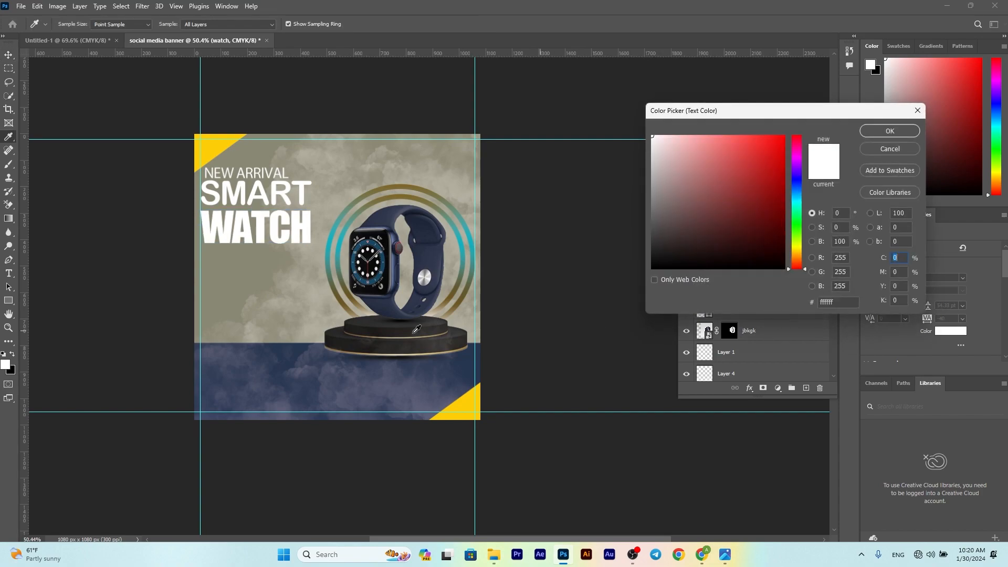
pyautogui.click(280, 354)
pyautogui.click(778, 221)
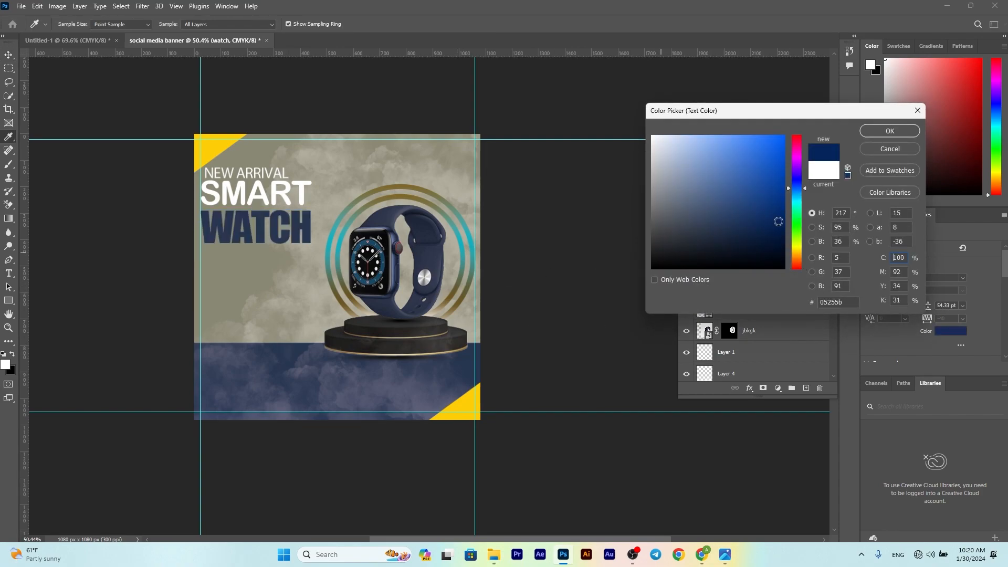
pyautogui.press('Return')
# Step: Color NEW ARRIVAL yellow #fece08 from the corner triangle and add an empty Layer 5
pyautogui.click(247, 173)
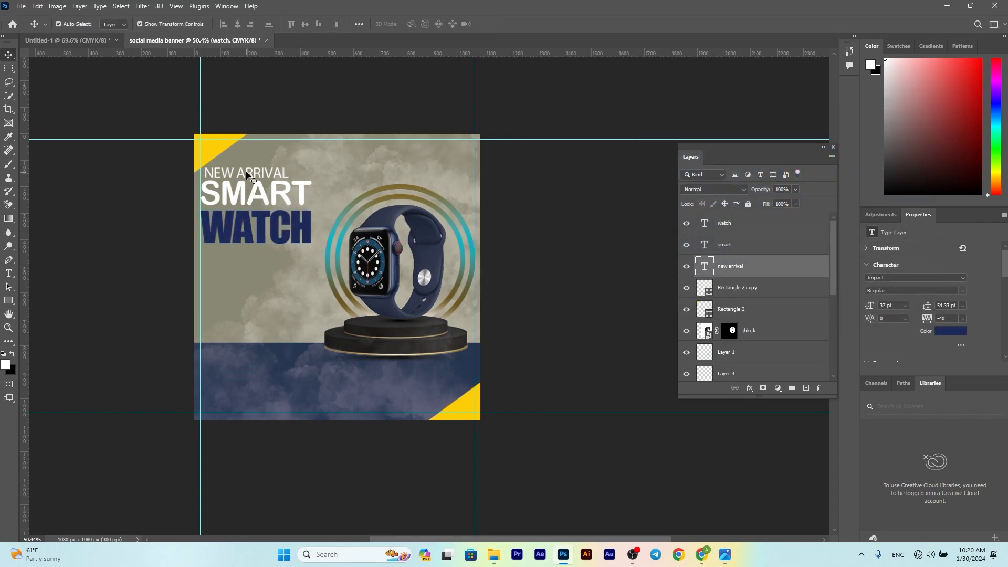
pyautogui.click(958, 332)
pyautogui.click(457, 403)
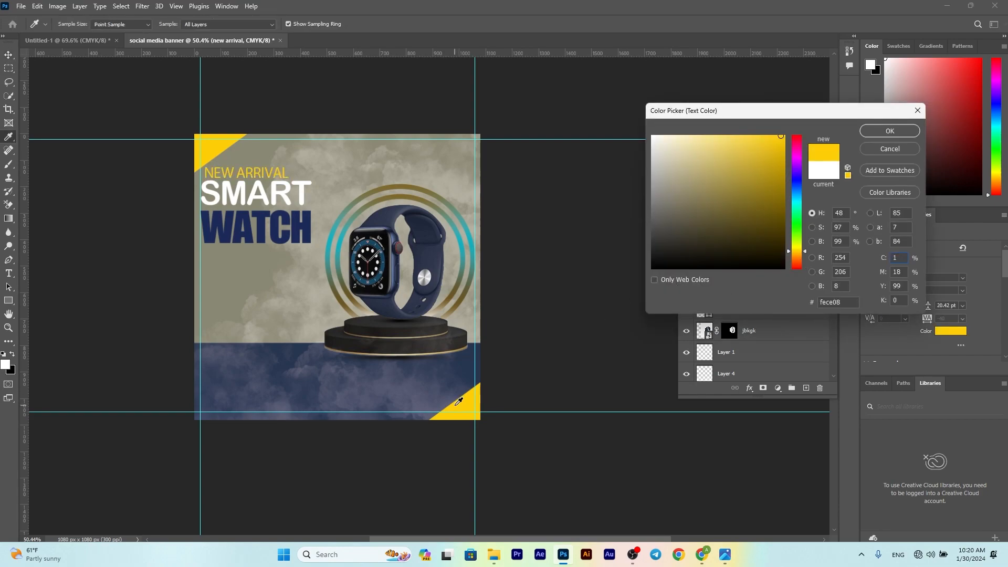
pyautogui.press('Return')
pyautogui.click(588, 257)
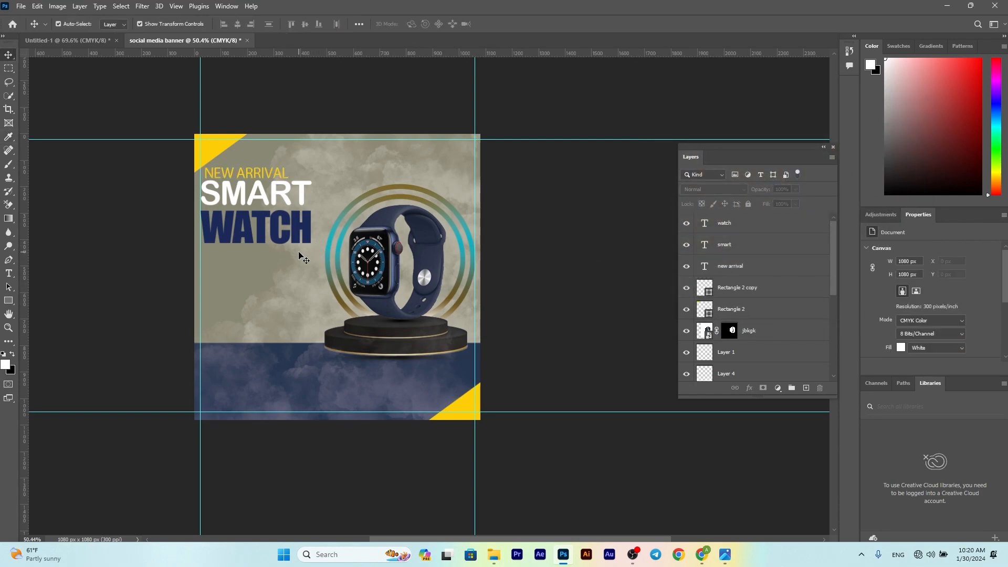
pyautogui.click(9, 274)
pyautogui.click(806, 388)
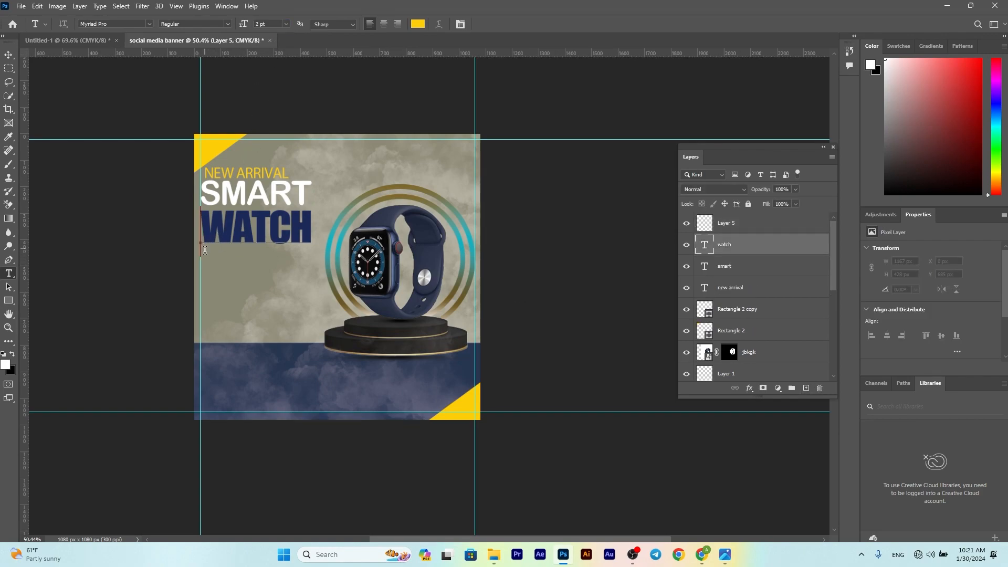
# Step: Create a Lorem ipsum paragraph box below WATCH and nudge it up closer
pyautogui.moveTo(202, 234); pyautogui.dragTo(269, 234)
pyautogui.click(481, 24)
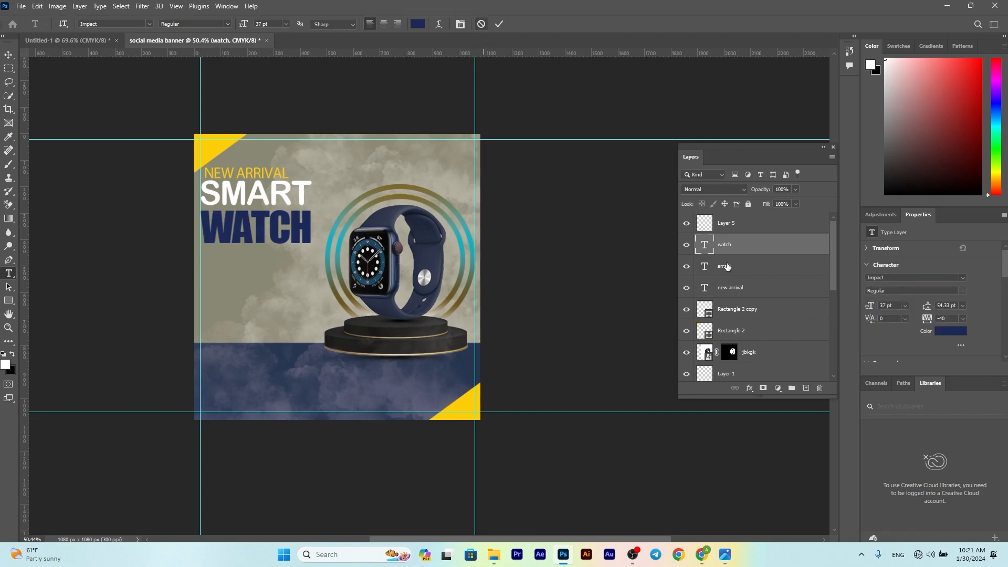
pyautogui.moveTo(203, 251); pyautogui.dragTo(231, 247)
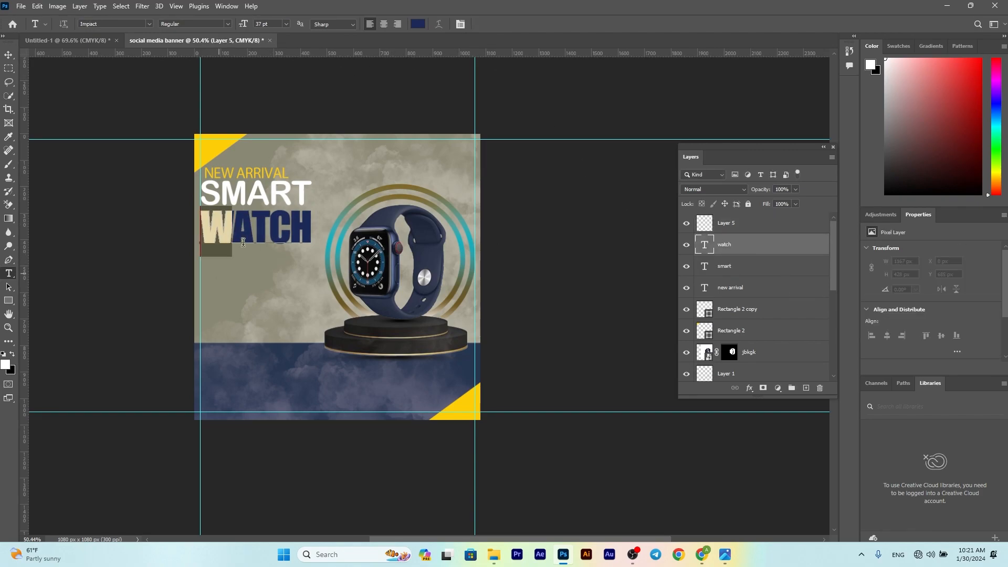
pyautogui.click(481, 24)
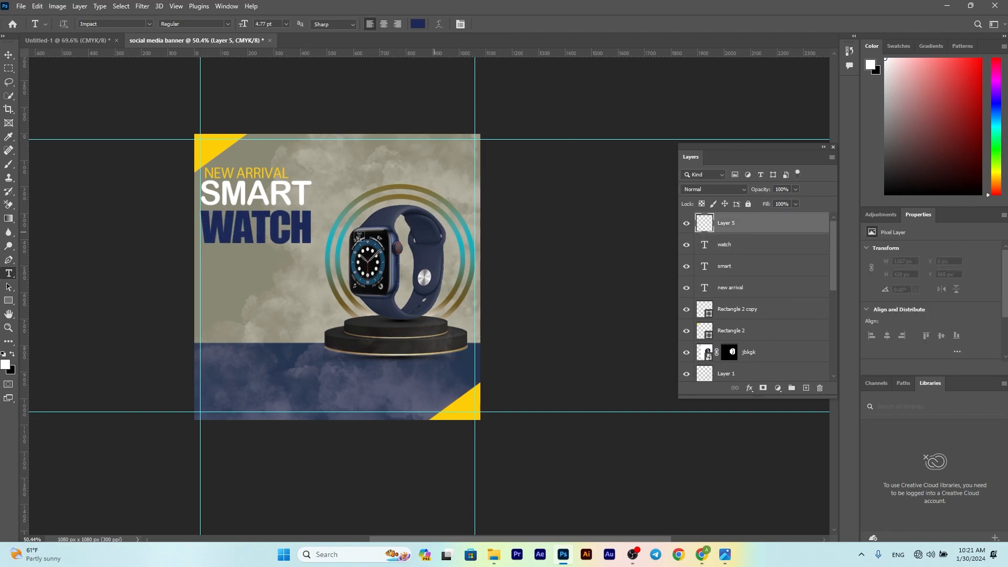
pyautogui.moveTo(208, 254); pyautogui.dragTo(320, 339)
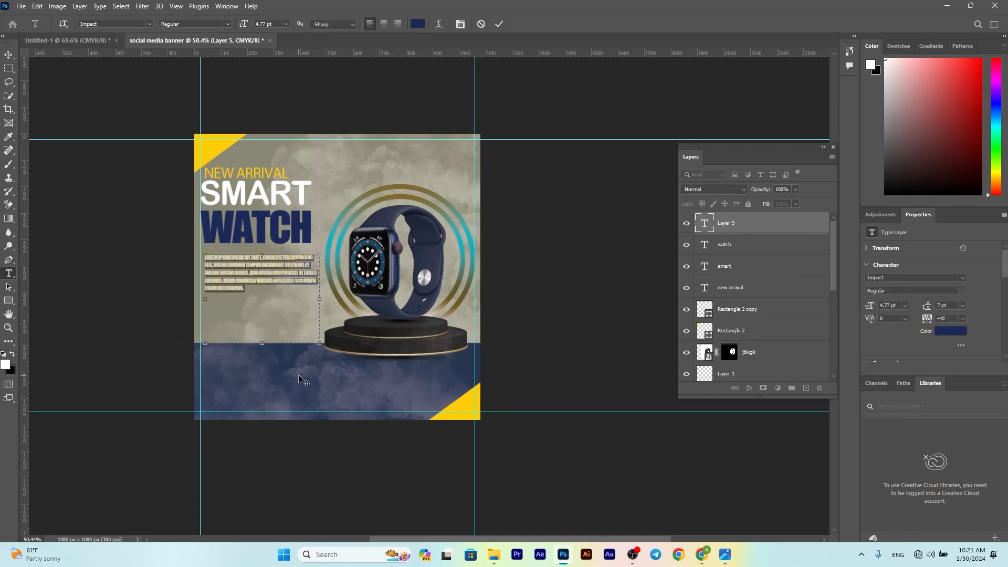
pyautogui.click(499, 24)
pyautogui.press('v')
pyautogui.moveTo(224, 278); pyautogui.dragTo(223, 272)
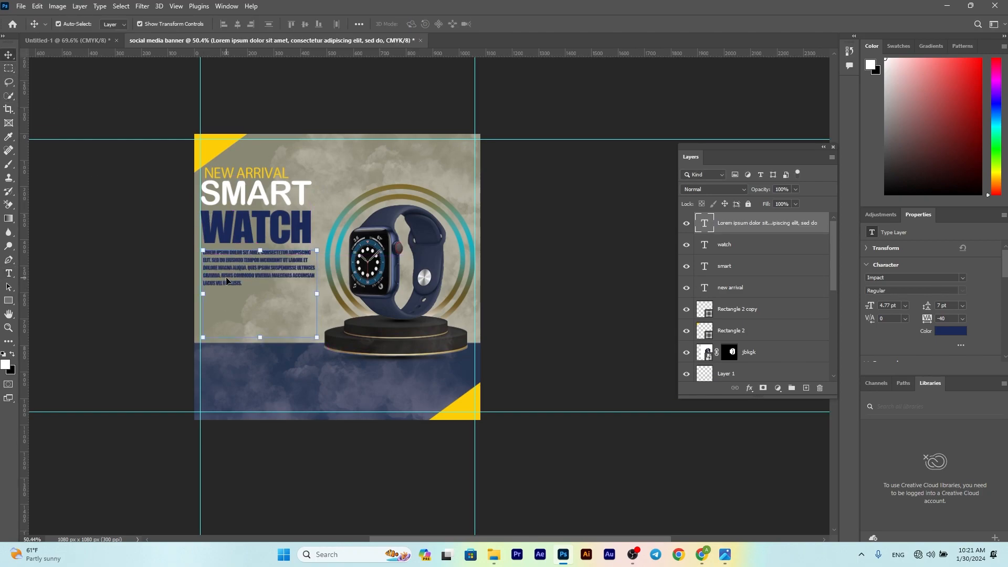
pyautogui.moveTo(246, 273); pyautogui.dragTo(246, 268)
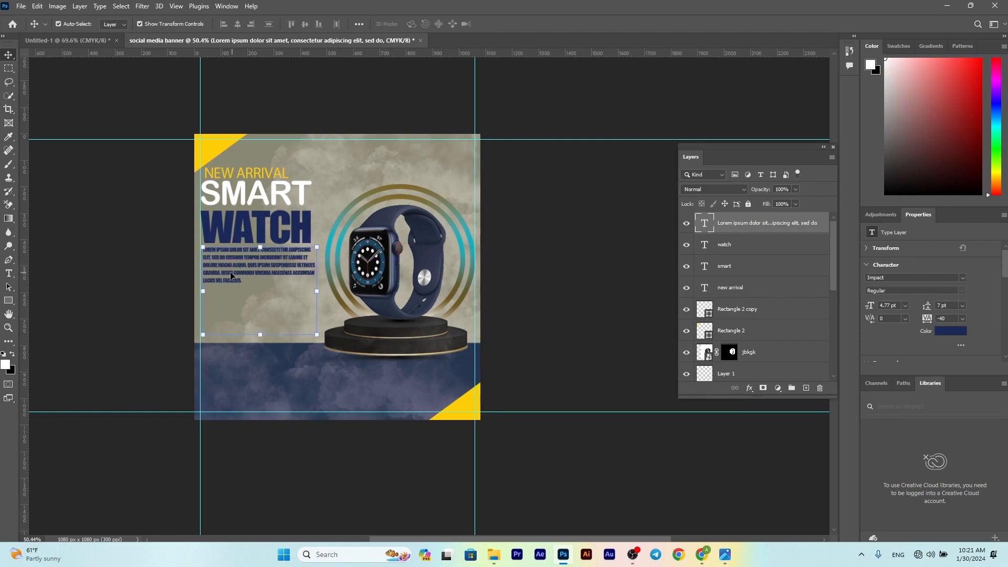
# Step: Make the body paragraph white and turn off All Caps
pyautogui.click(950, 331)
pyautogui.click(463, 399)
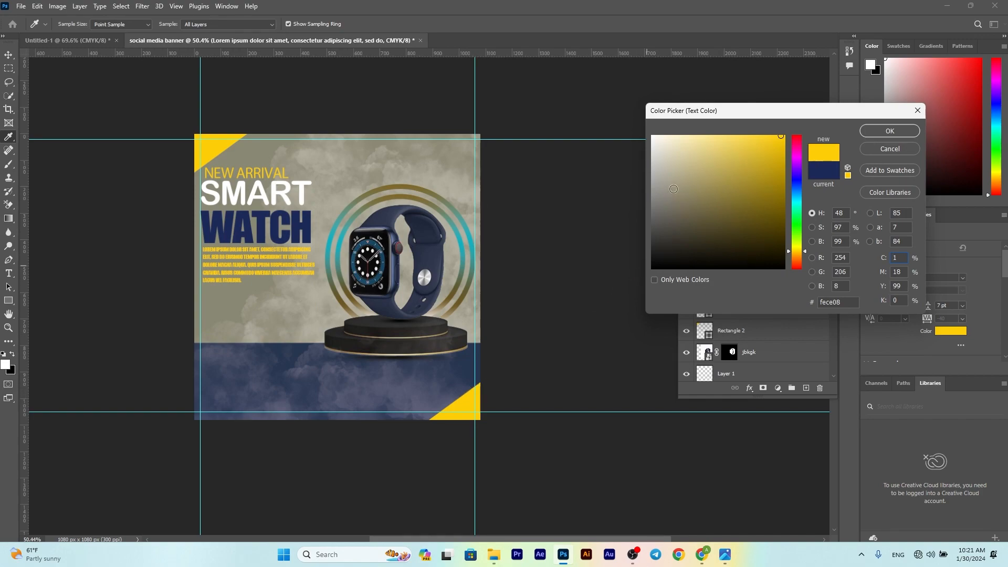
pyautogui.click(652, 136)
pyautogui.click(896, 132)
pyautogui.press('v')
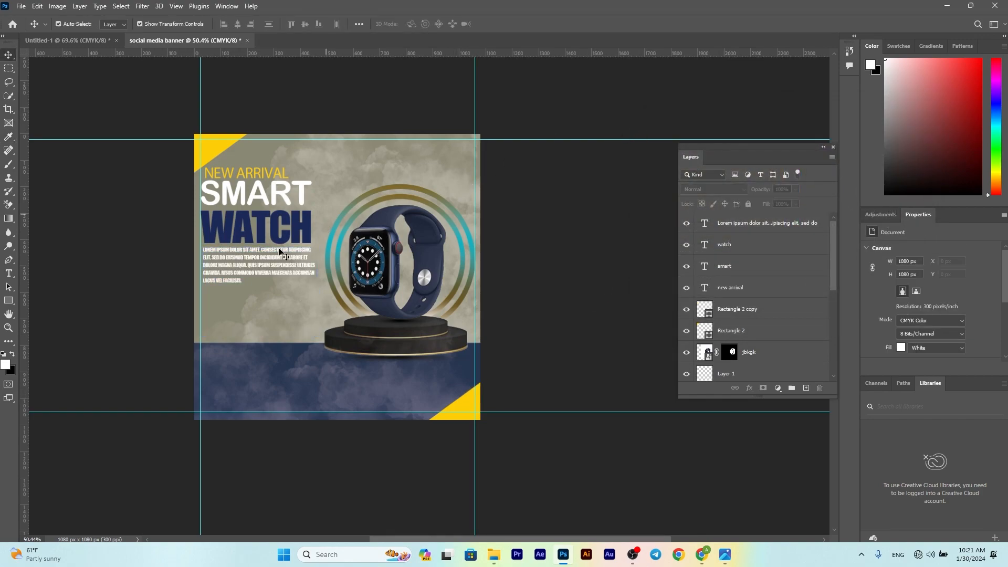
pyautogui.click(242, 270)
pyautogui.scroll(-3, 894, 300)
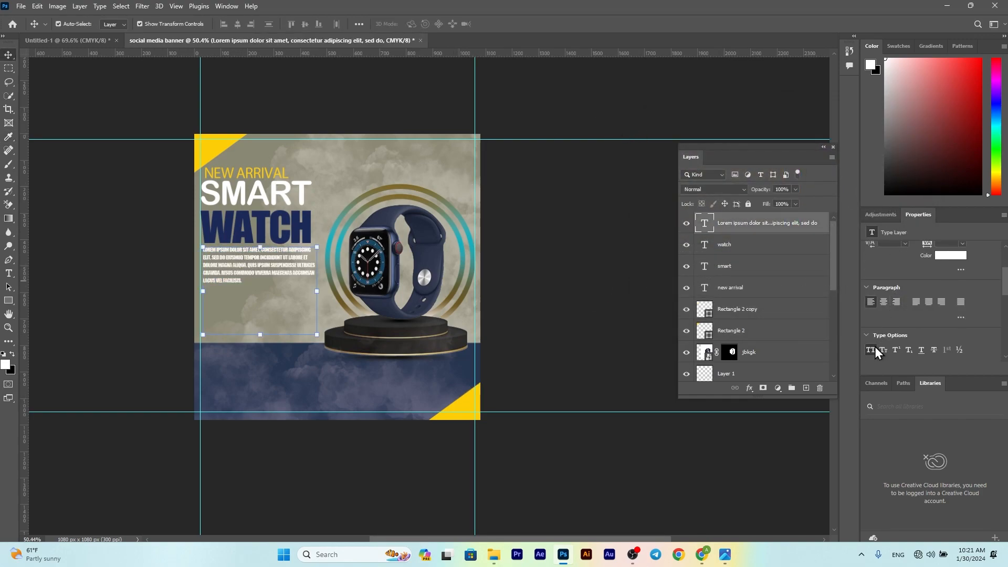
pyautogui.hotkey('ctrl', 'shift', 'k')
pyautogui.hotkey('ctrl', 'shift', 'k')
# Step: Add ORDER NOW text scaled about 400% below the body, and lower the navy band 31 px
pyautogui.click(68, 158)
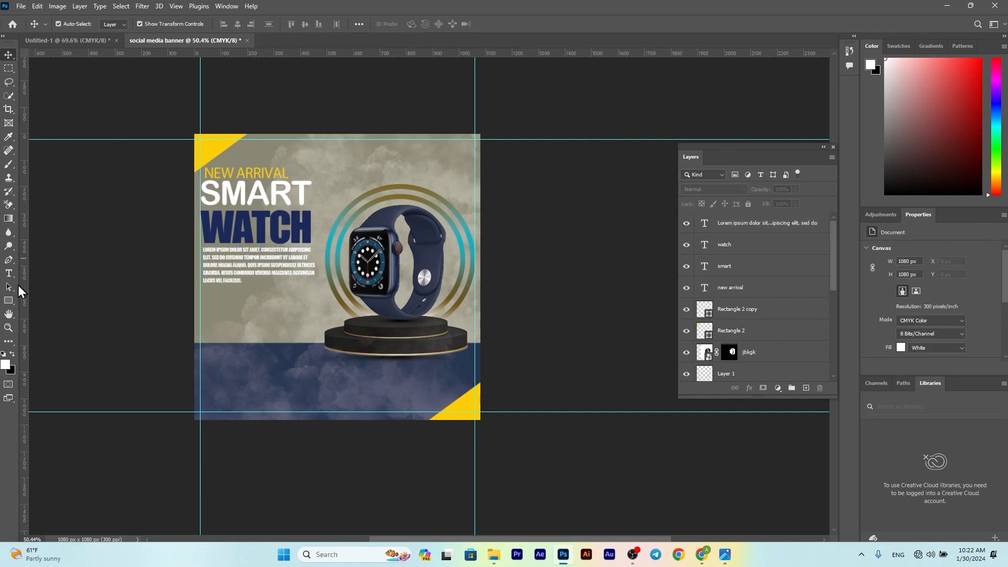
pyautogui.click(9, 273)
pyautogui.click(253, 306)
pyautogui.write('ORDER NOW')
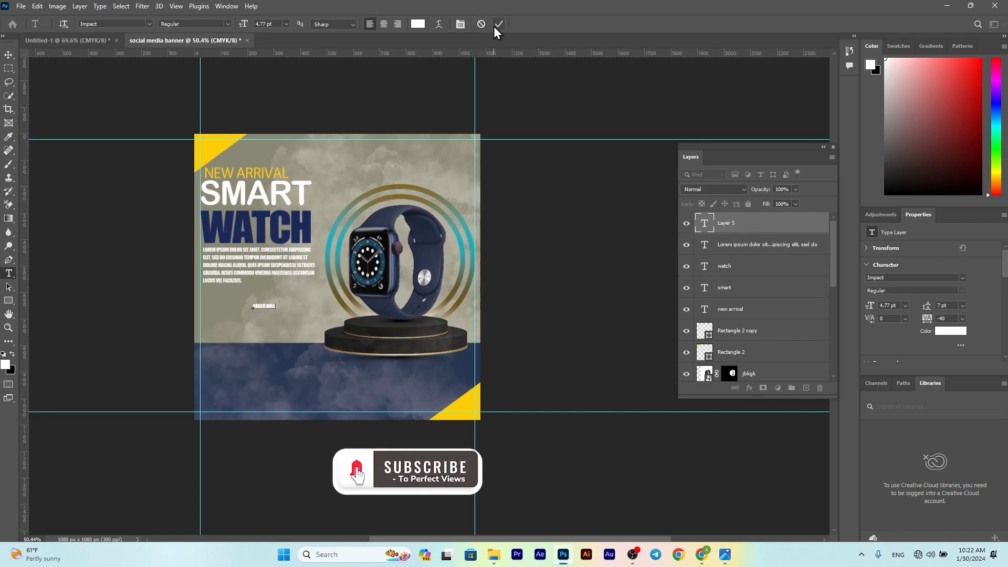
pyautogui.click(499, 24)
pyautogui.hotkey('ctrl', 't')
pyautogui.moveTo(276, 303); pyautogui.dragTo(249, 308)
pyautogui.scroll(3, 310, 290)
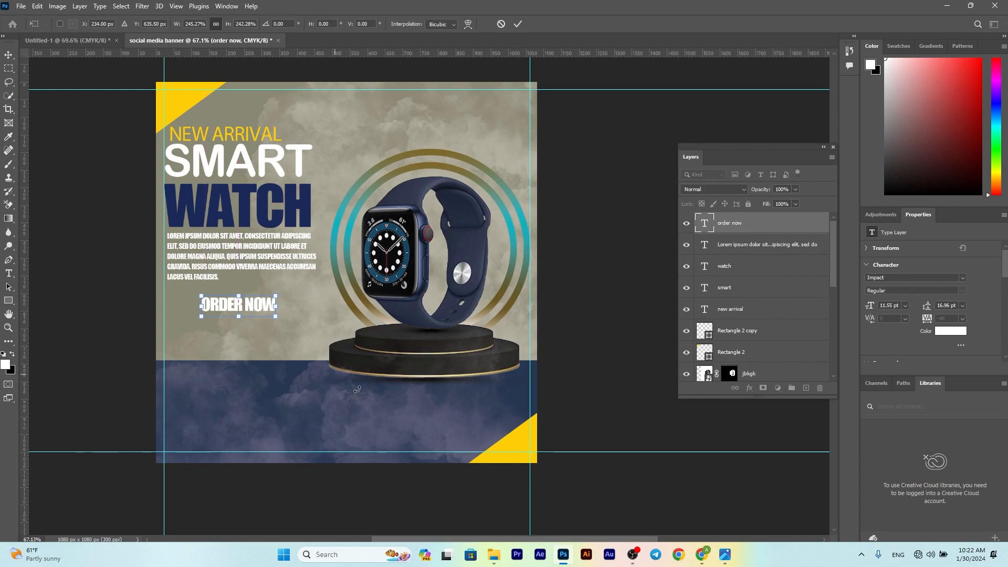
pyautogui.click(519, 25)
pyautogui.moveTo(284, 370); pyautogui.dragTo(282, 382)
# Step: Move the podium layer about 45 px down
pyautogui.click(612, 330)
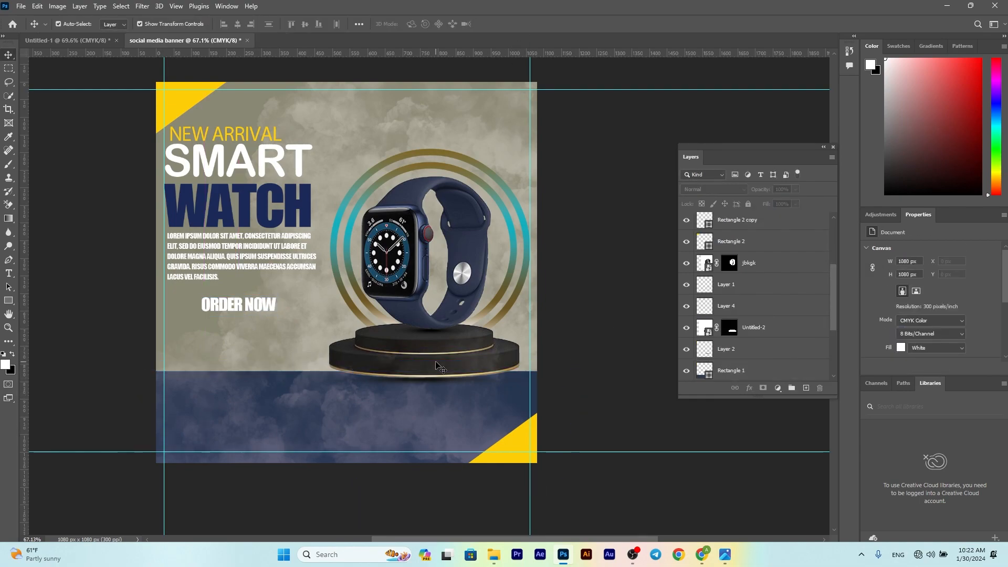
pyautogui.moveTo(611, 383); pyautogui.dragTo(484, 252)
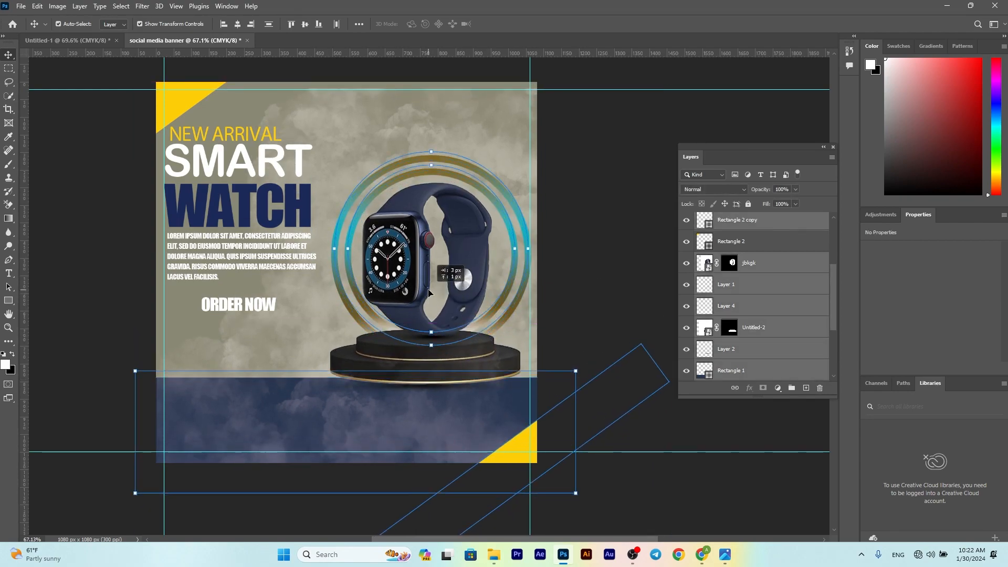
pyautogui.click(585, 241)
pyautogui.click(440, 378)
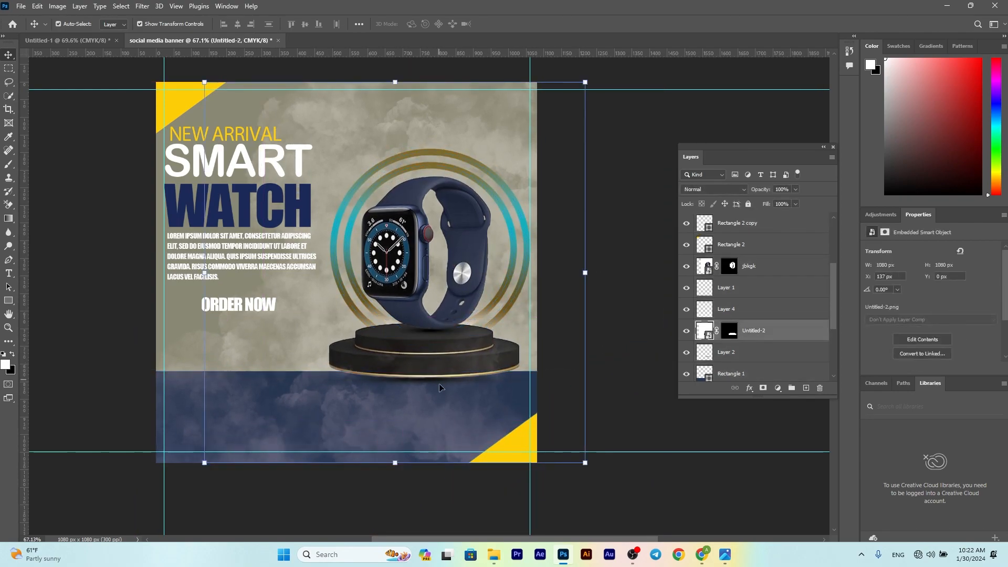
pyautogui.click(437, 383)
pyautogui.moveTo(449, 312); pyautogui.dragTo(447, 335)
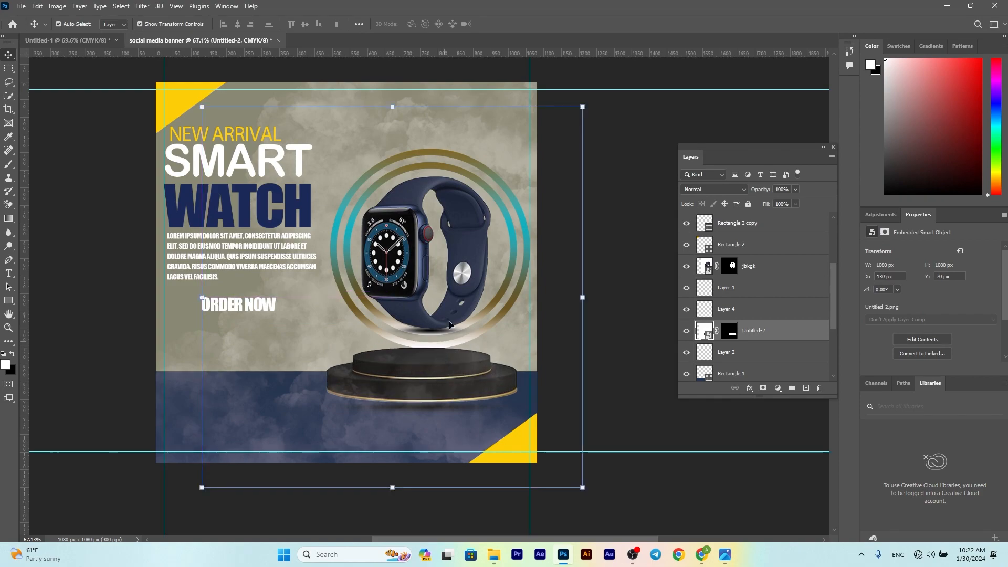
# Step: Move both rings down about 33 px
pyautogui.click(505, 292)
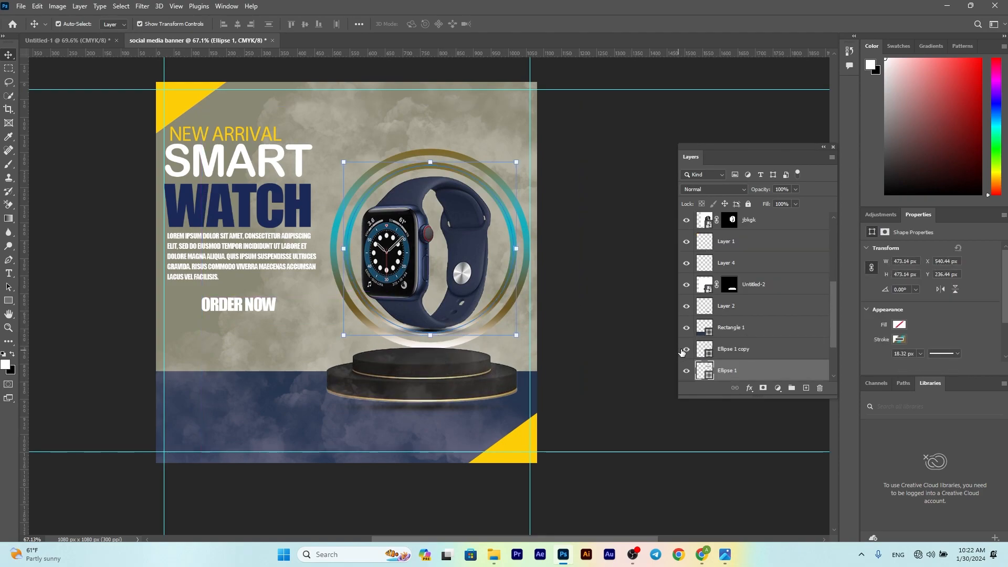
pyautogui.scroll(-1, 689, 351)
pyautogui.click(686, 327)
pyautogui.keyDown('ctrl'); pyautogui.keyDown('shift'); pyautogui.click(525, 314); pyautogui.keyUp('shift'); pyautogui.keyUp('ctrl')
pyautogui.moveTo(492, 309); pyautogui.dragTo(493, 325)
# Step: Lower the watch and Layer 1 about 46 px, then nudge ORDER NOW up and left
pyautogui.click(412, 286)
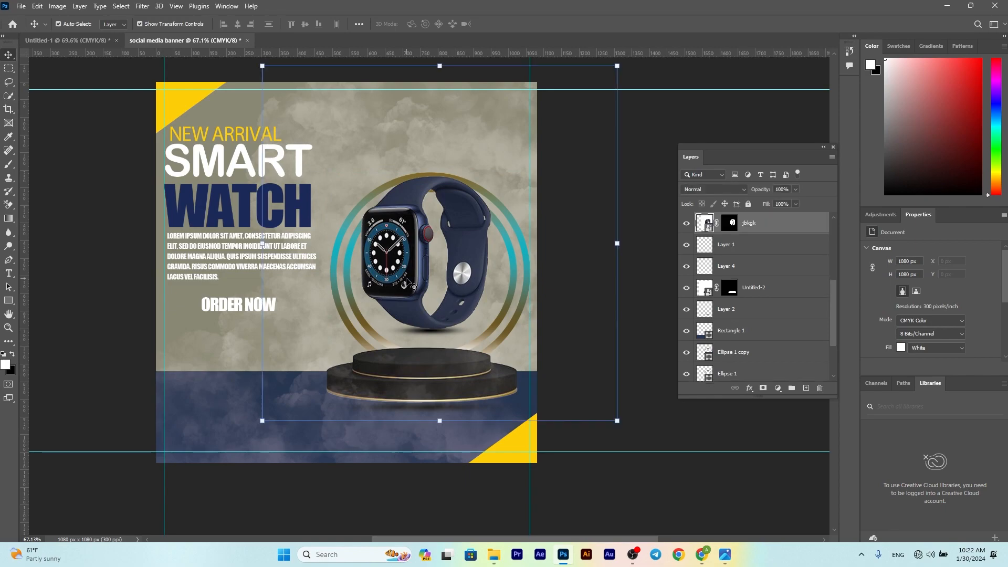
pyautogui.keyDown('ctrl'); pyautogui.click(746, 245); pyautogui.keyUp('ctrl')
pyautogui.moveTo(405, 266); pyautogui.dragTo(401, 287)
pyautogui.click(577, 244)
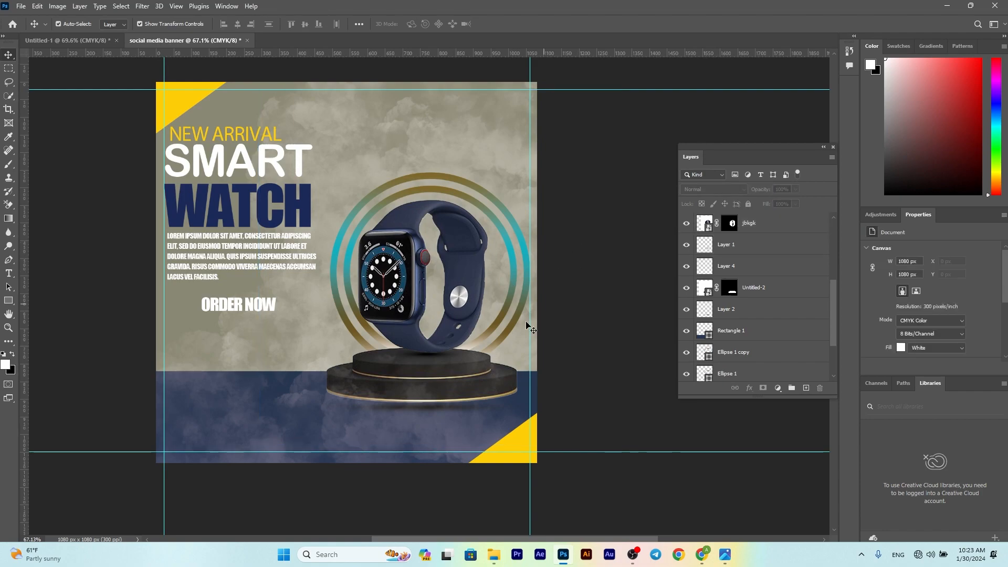
pyautogui.click(428, 409)
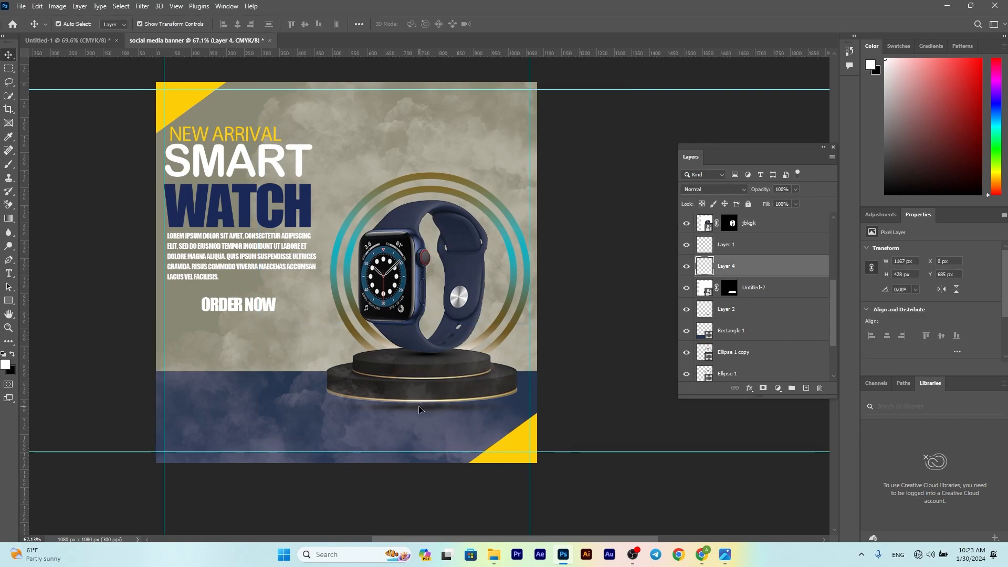
pyautogui.click(430, 390)
pyautogui.click(710, 314)
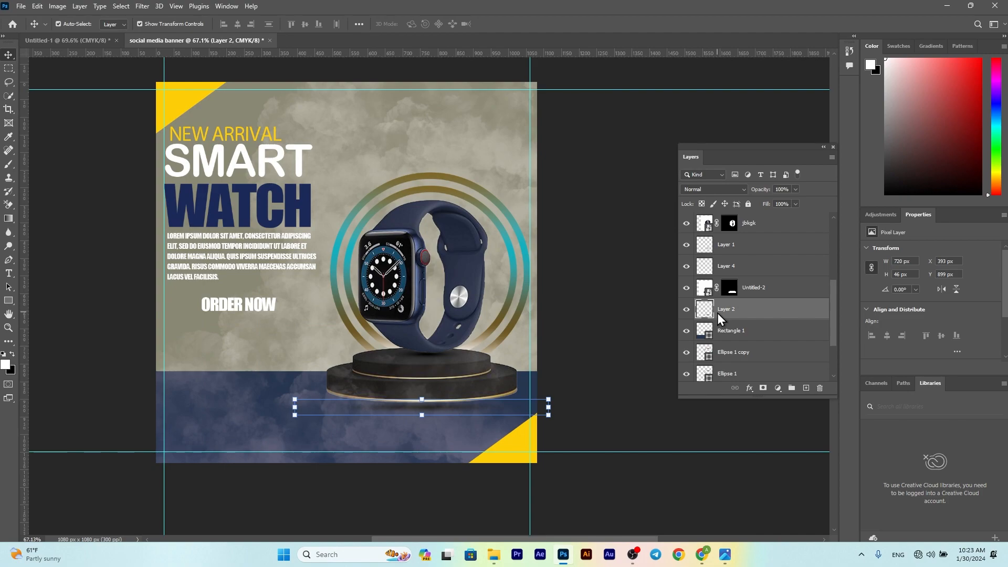
pyautogui.click(570, 287)
pyautogui.moveTo(235, 309)
pyautogui.mouseDown()
pyautogui.moveTo(232, 298)
pyautogui.moveTo(225, 318)
pyautogui.moveTo(298, 324)
pyautogui.mouseUp()
# Step: Switch the button rectangle's fill to a gradient
pyautogui.click(15, 301)
pyautogui.click(115, 24)
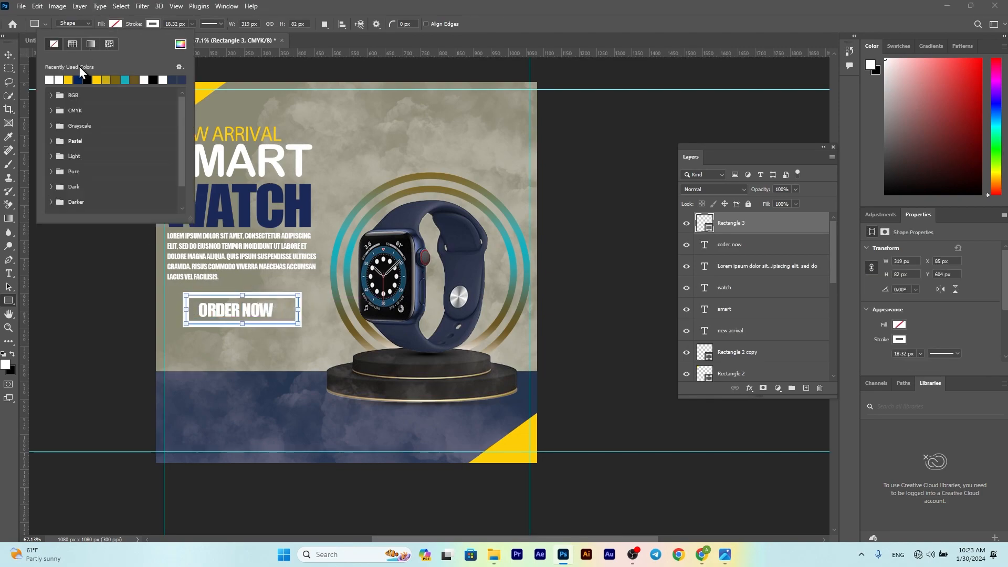
pyautogui.click(91, 43)
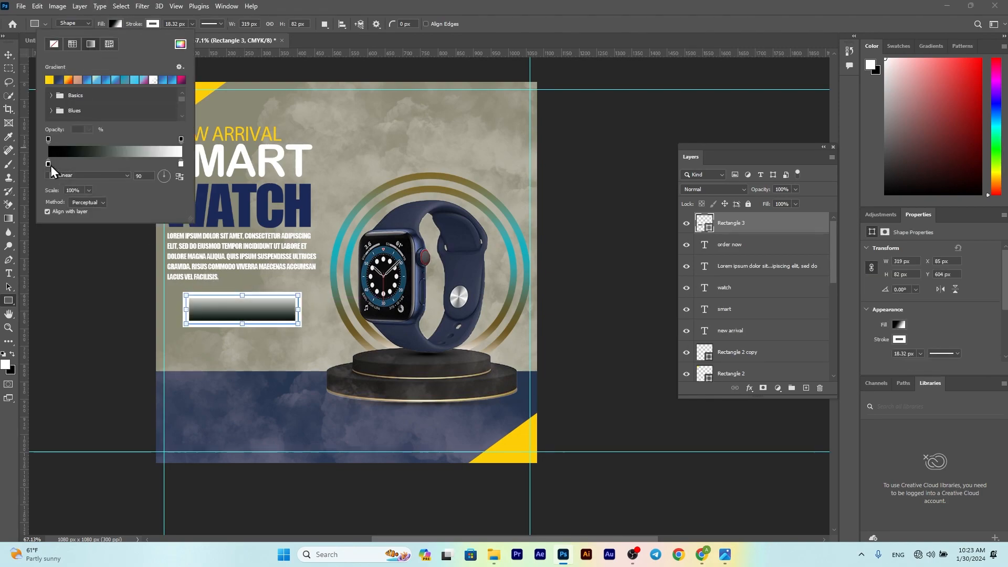
pyautogui.click(153, 24)
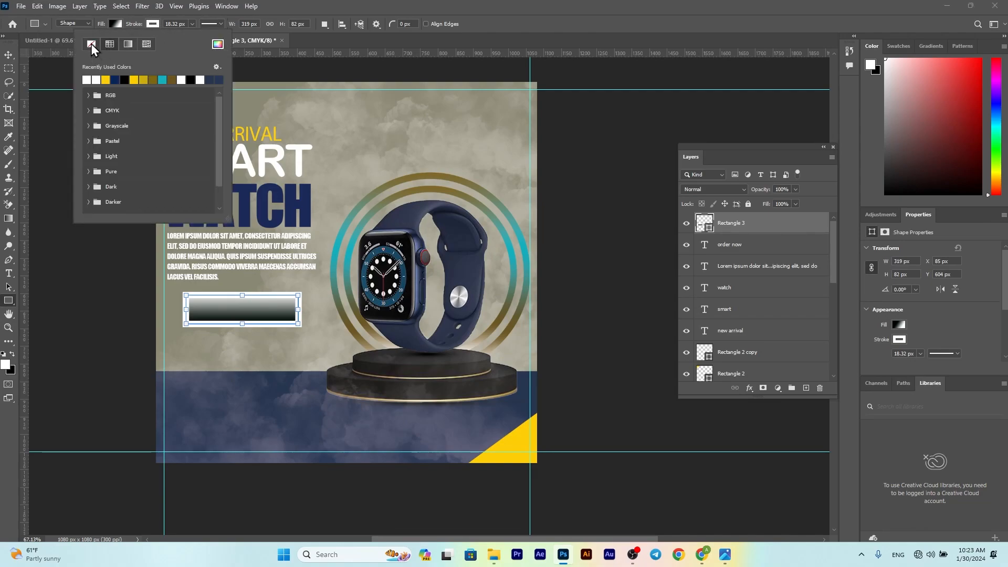
pyautogui.click(91, 43)
# Step: Set the gradient stops to a darker ring gold and the corner-triangle yellow
pyautogui.doubleClick(48, 163)
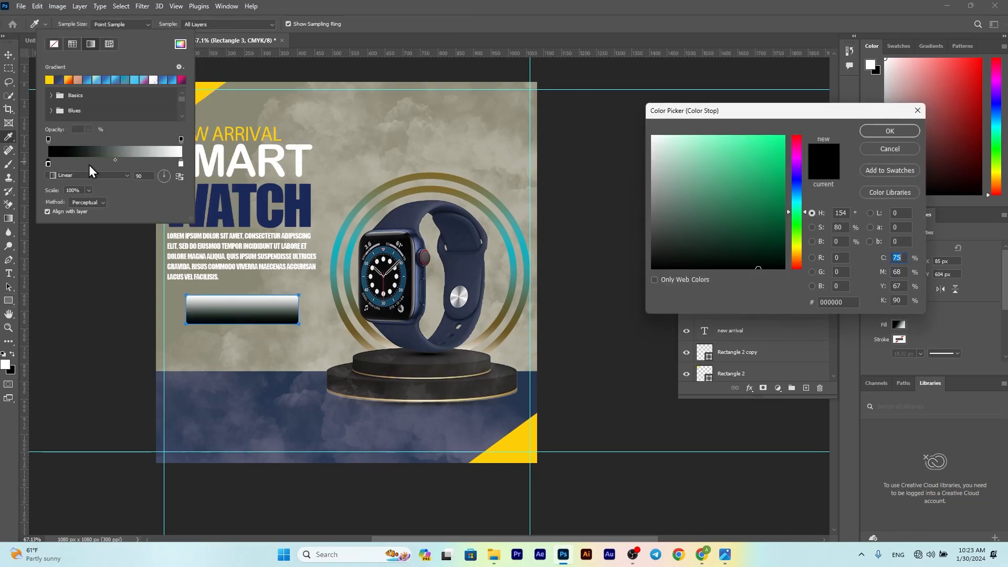
pyautogui.click(460, 174)
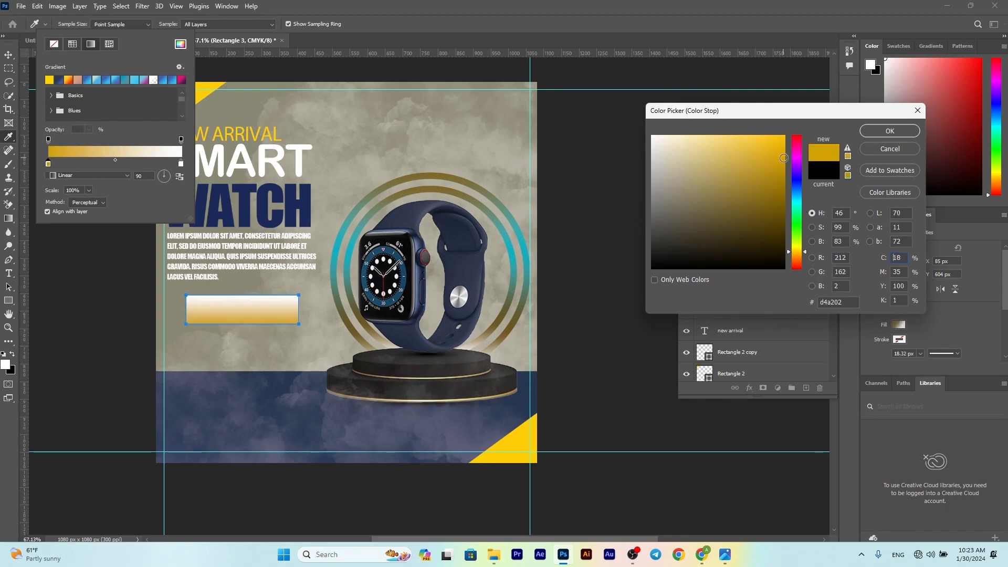
pyautogui.click(745, 195)
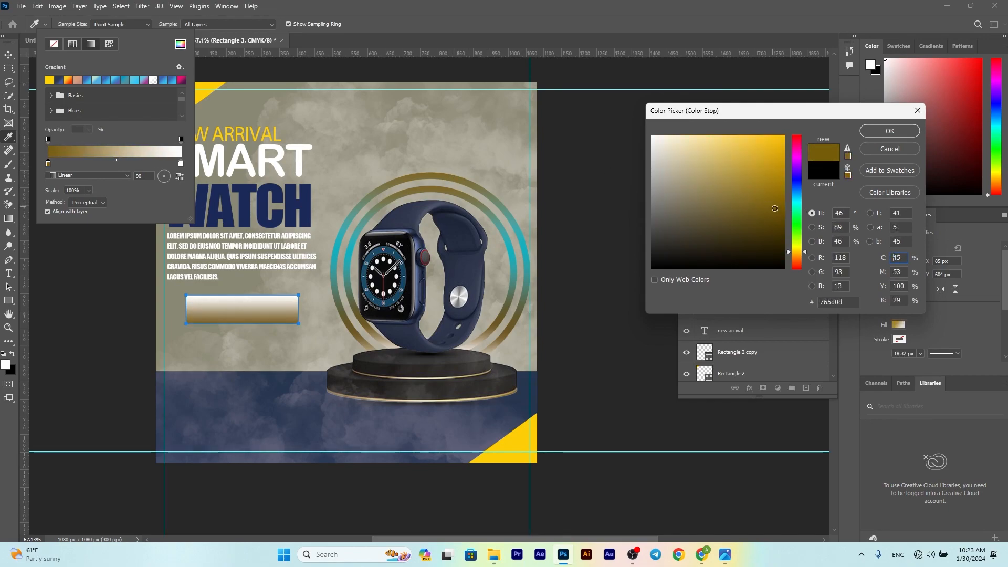
pyautogui.click(890, 131)
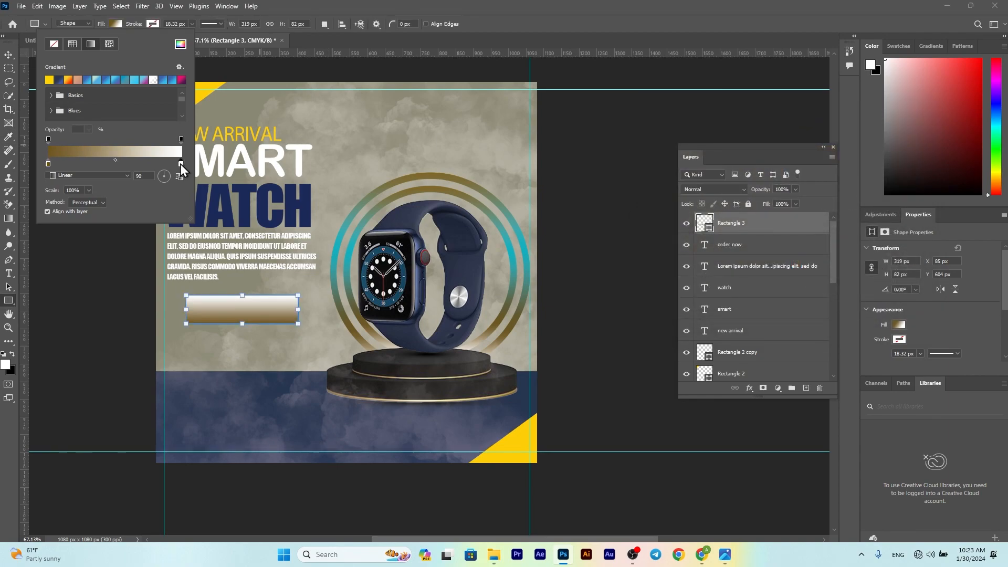
pyautogui.doubleClick(181, 164)
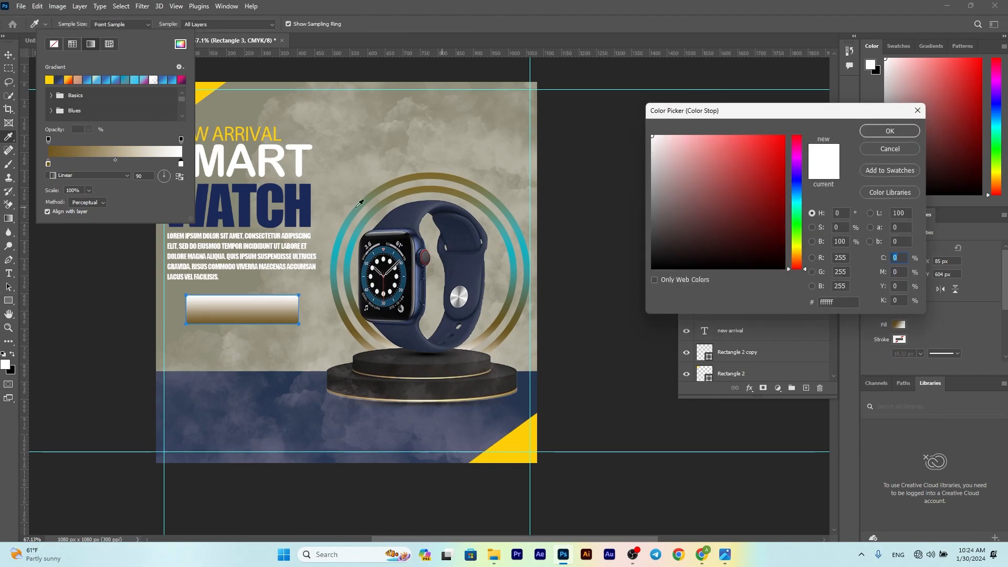
pyautogui.click(203, 95)
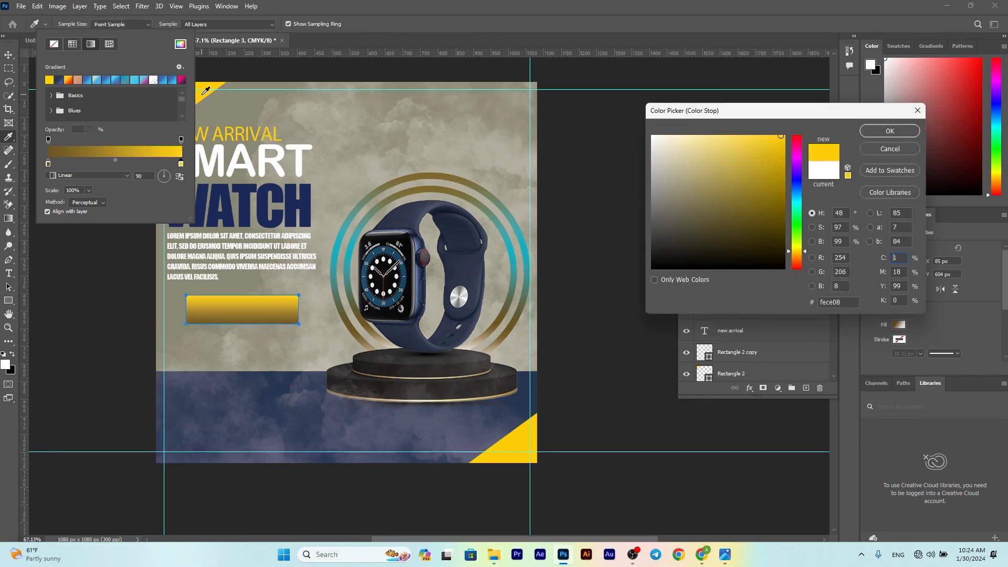
pyautogui.click(890, 131)
# Step: Adjust the gradient angle, trying 75, 146 and 121 degrees
pyautogui.click(165, 172)
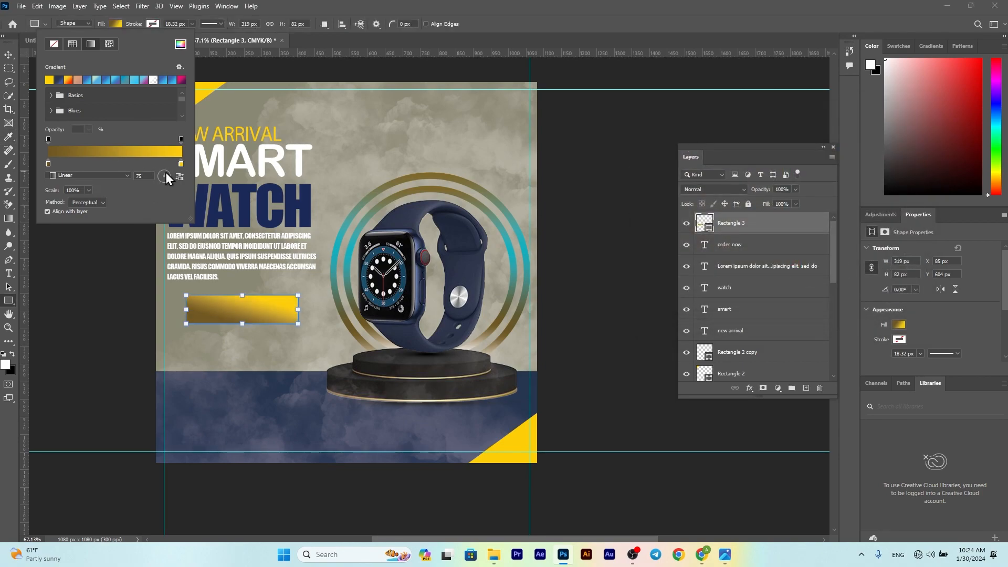
pyautogui.click(159, 175)
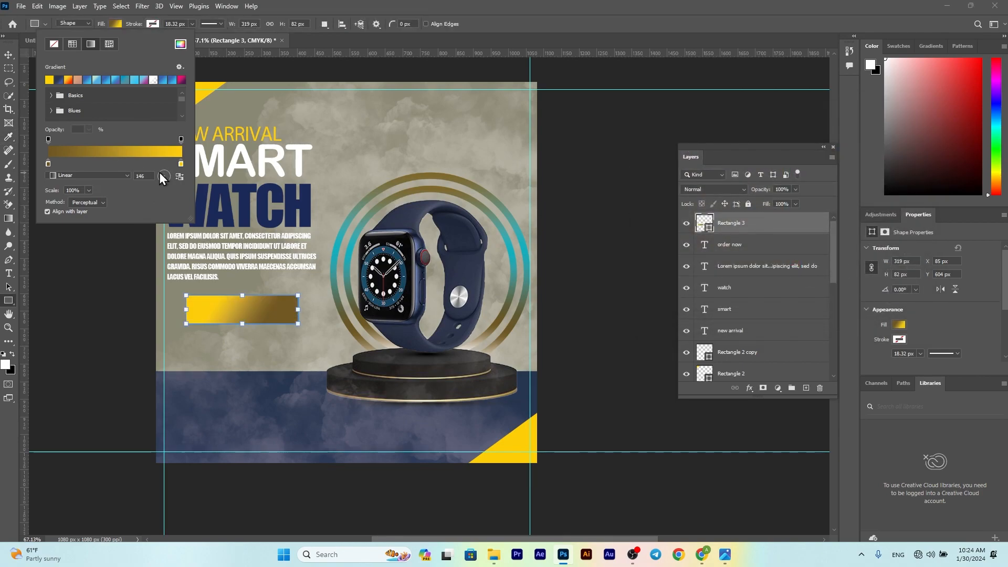
pyautogui.click(160, 171)
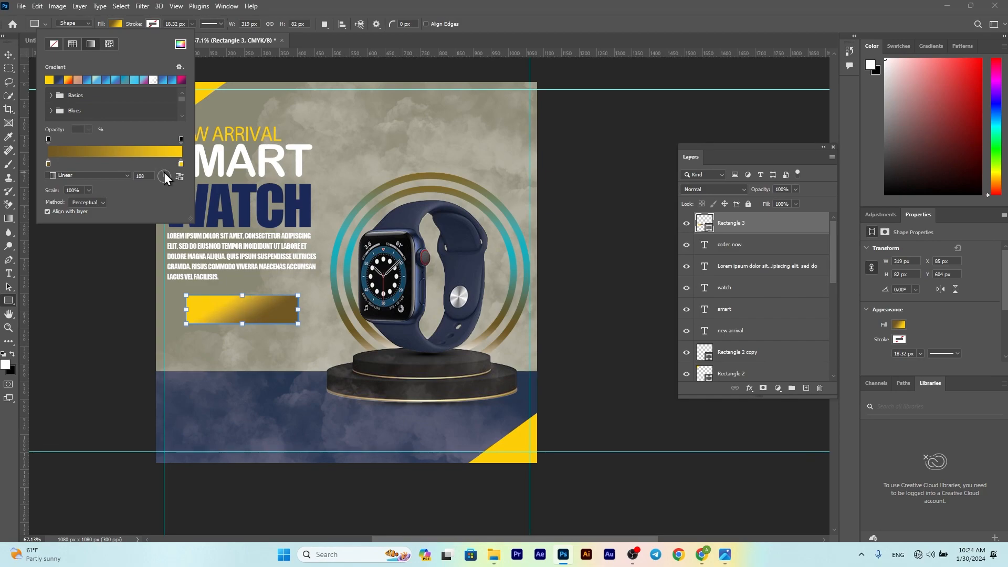
pyautogui.click(163, 172)
pyautogui.click(105, 267)
# Step: Round the button rectangle's corners to 41 px
pyautogui.press('v')
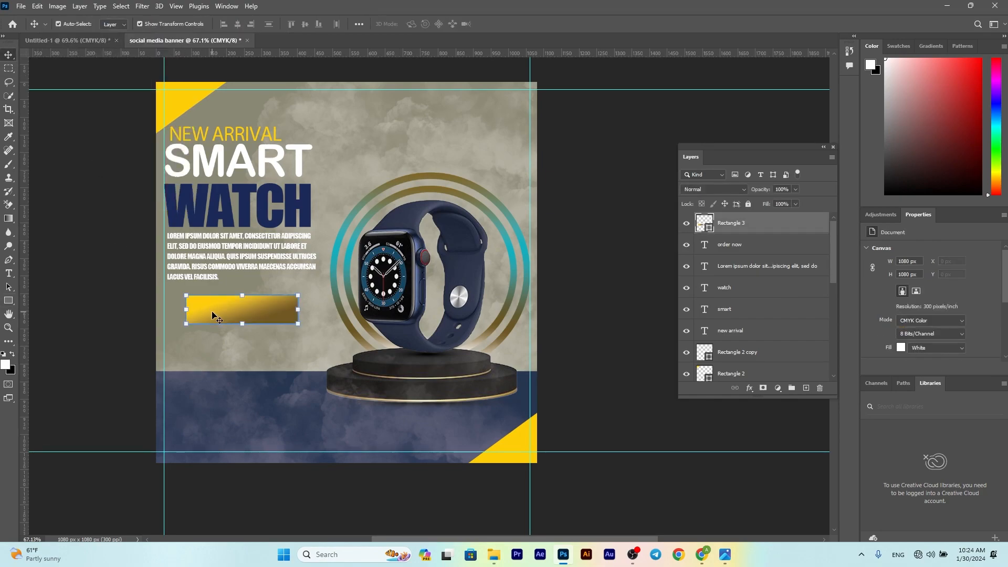
pyautogui.scroll(-3, 887, 300)
pyautogui.moveTo(885, 297); pyautogui.dragTo(923, 296)
# Step: Place ORDER NOW above the button and enlarge it to 14 pt
pyautogui.click(247, 310)
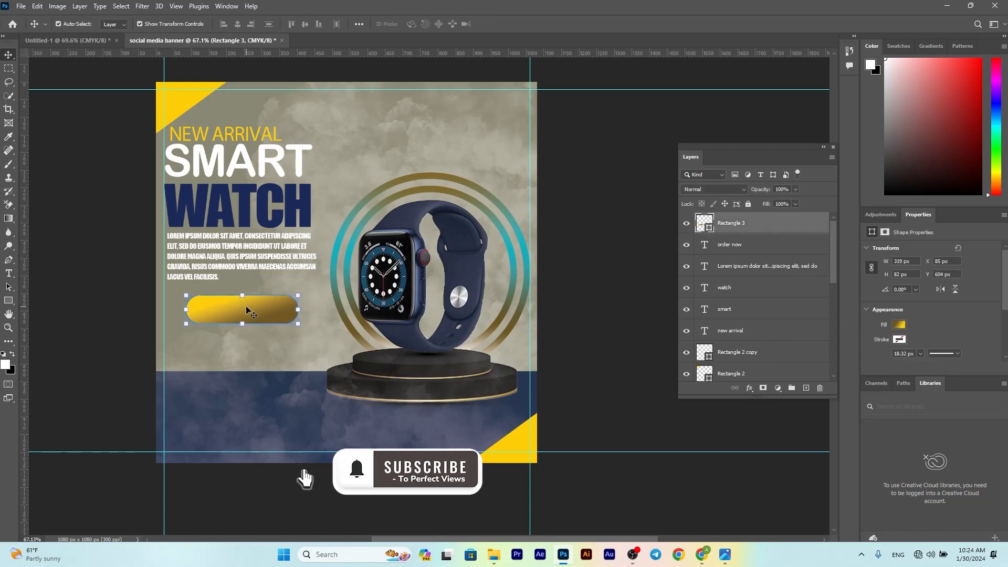
pyautogui.moveTo(734, 220); pyautogui.dragTo(733, 217)
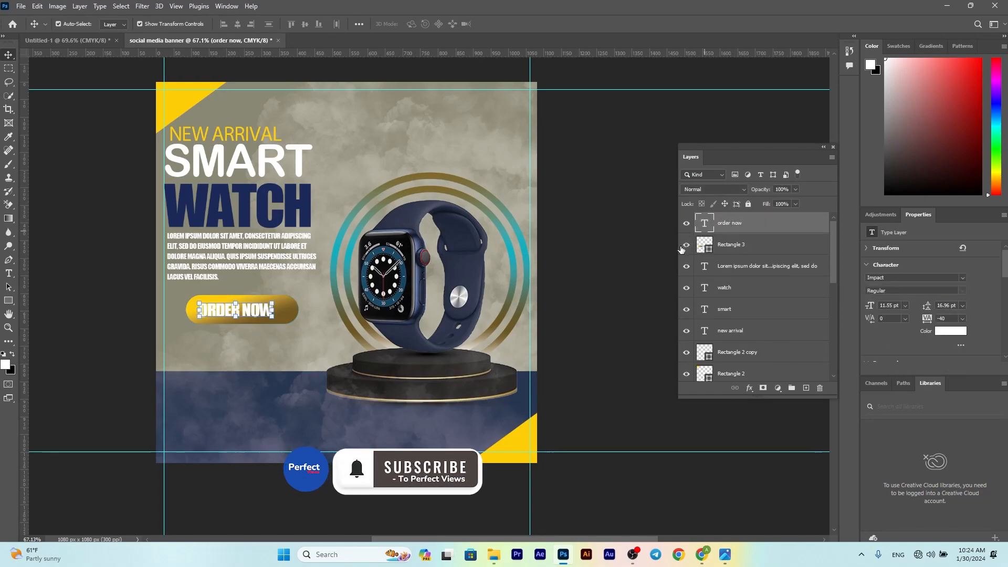
pyautogui.moveTo(276, 301)
pyautogui.mouseDown()
pyautogui.moveTo(290, 298)
pyautogui.moveTo(268, 301)
pyautogui.mouseUp()
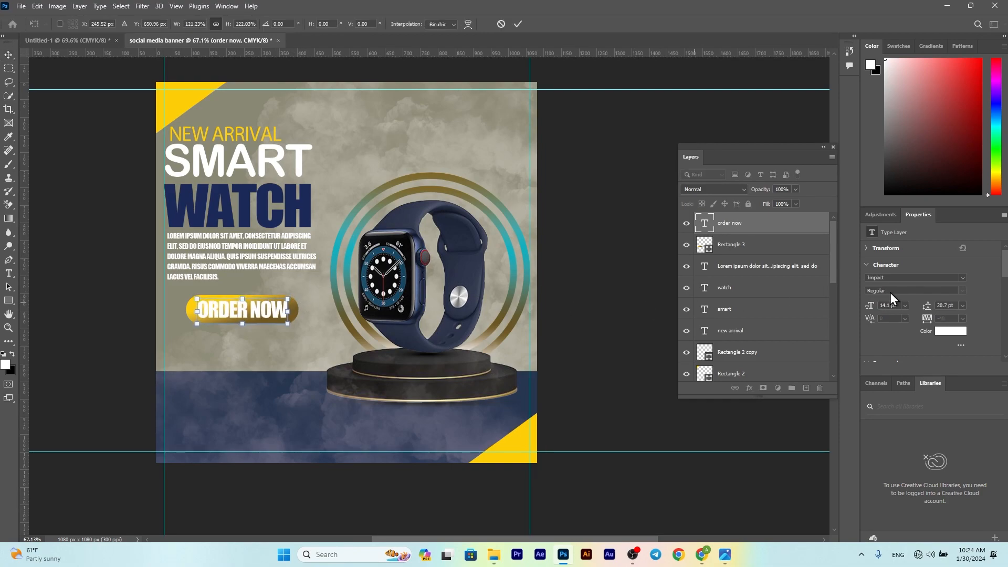
pyautogui.click(892, 308)
pyautogui.scroll(-1, 902, 305)
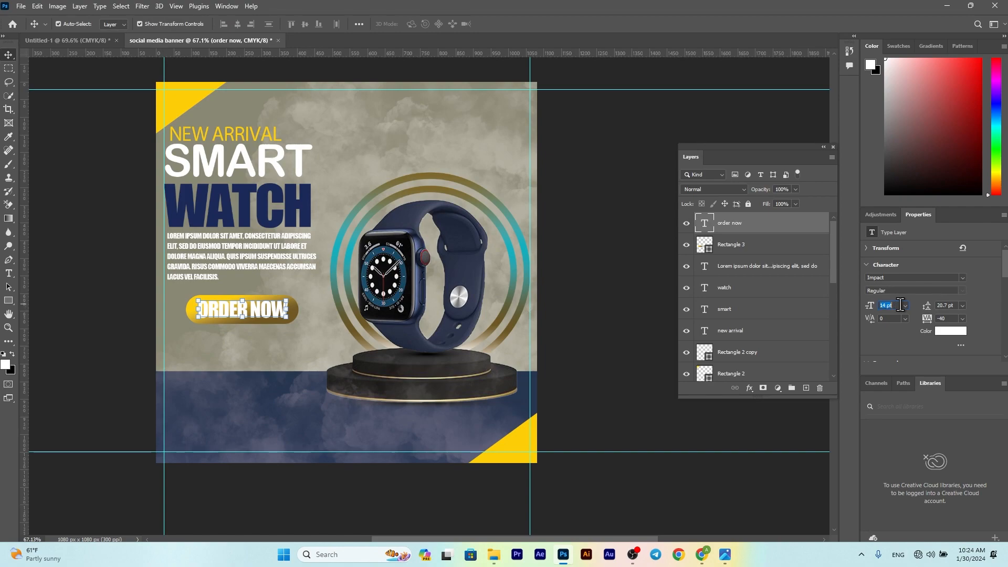
pyautogui.click(90, 272)
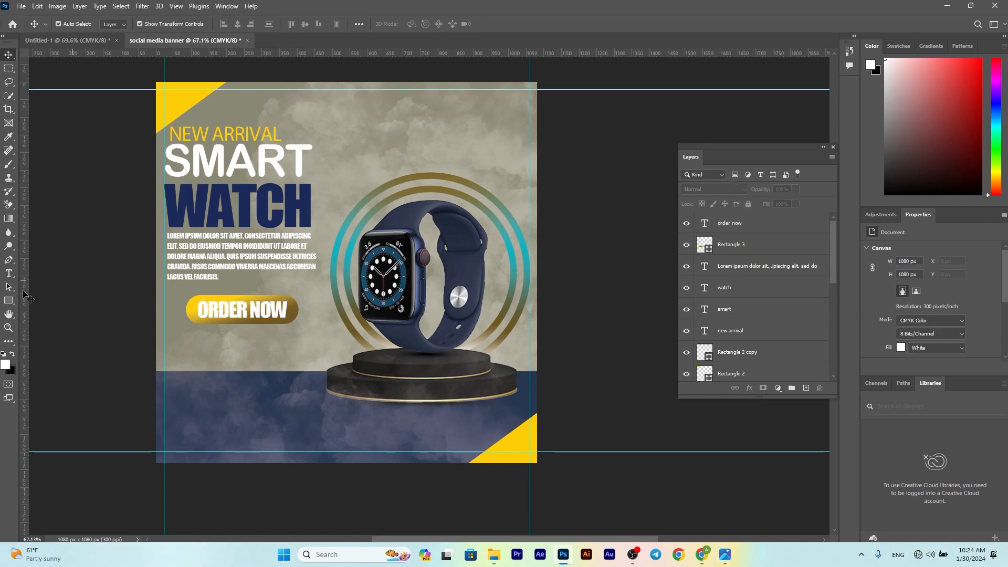
# Step: Add a phone-number line below the button and enlarge it about 150%
pyautogui.click(10, 273)
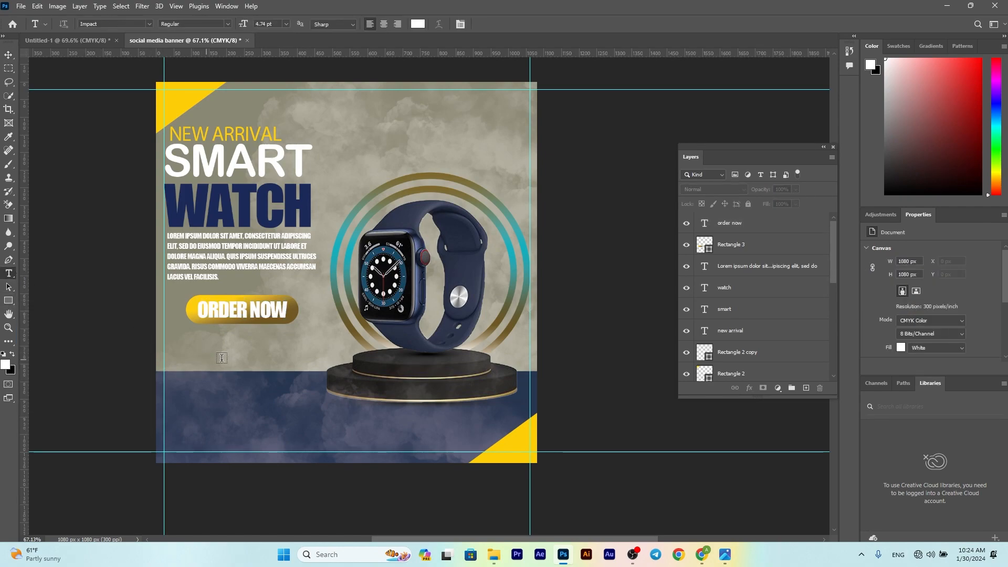
pyautogui.click(225, 358)
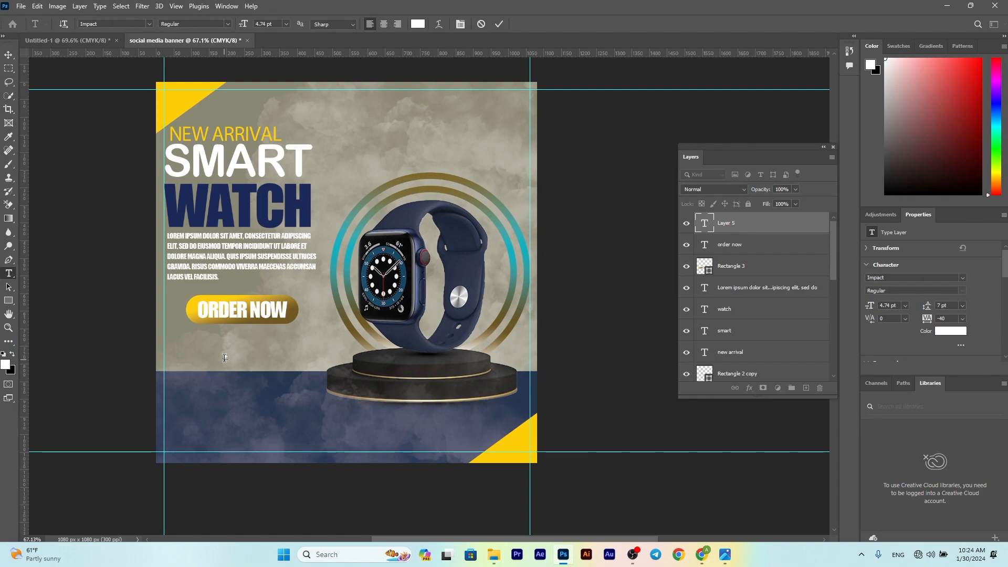
pyautogui.scroll(5, 225, 358)
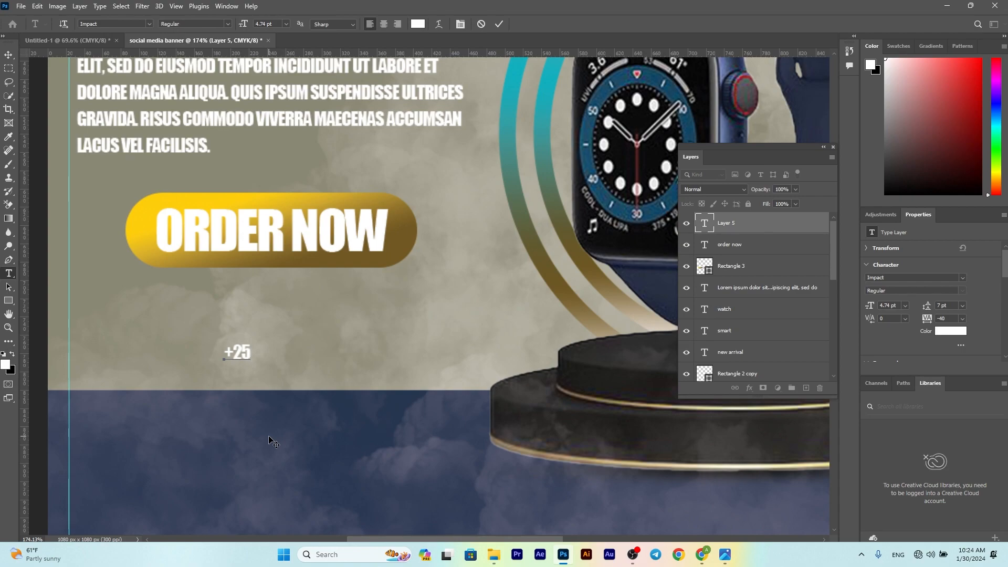
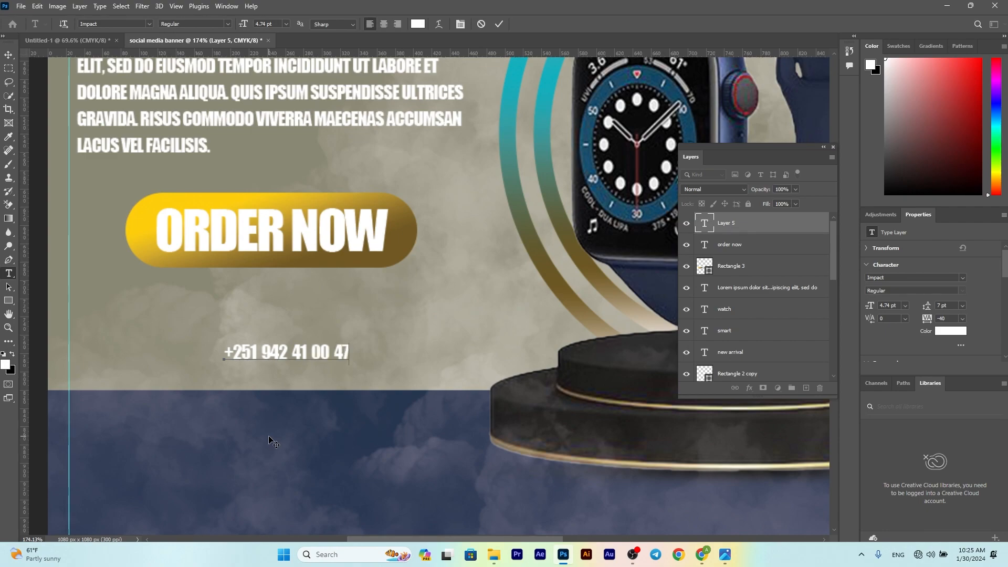
pyautogui.click(499, 24)
pyautogui.click(9, 55)
pyautogui.moveTo(348, 345); pyautogui.dragTo(411, 318)
pyautogui.scroll(-5, 289, 324)
pyautogui.scroll(2, 317, 332)
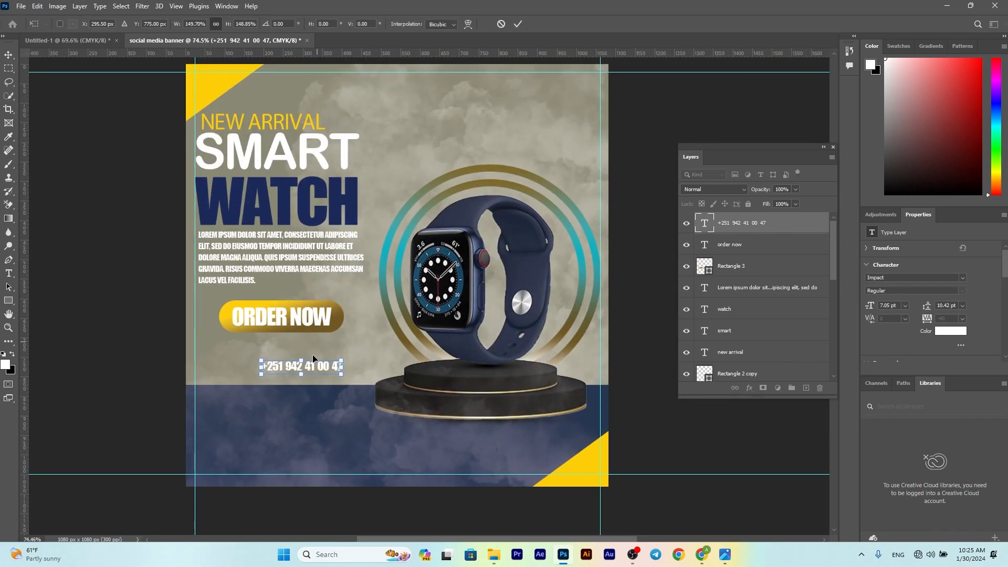
pyautogui.press('Return')
# Step: Duplicate the phone line below and begin retyping it as 'www'
pyautogui.moveTo(315, 369); pyautogui.dragTo(280, 374)
pyautogui.doubleClick(280, 375)
pyautogui.write('www')
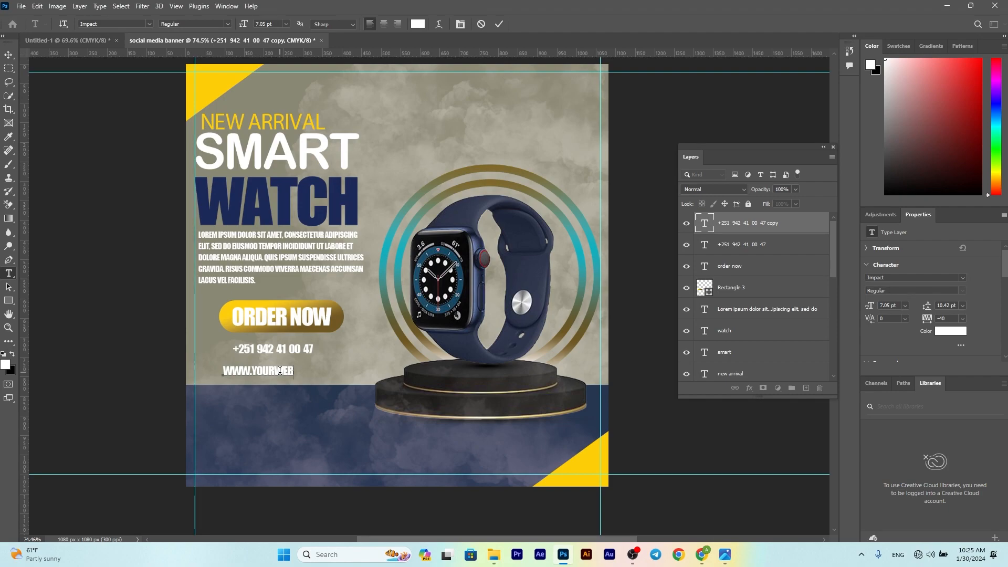
pyautogui.click(499, 22)
pyautogui.scroll(-3, 885, 307)
pyautogui.click(872, 342)
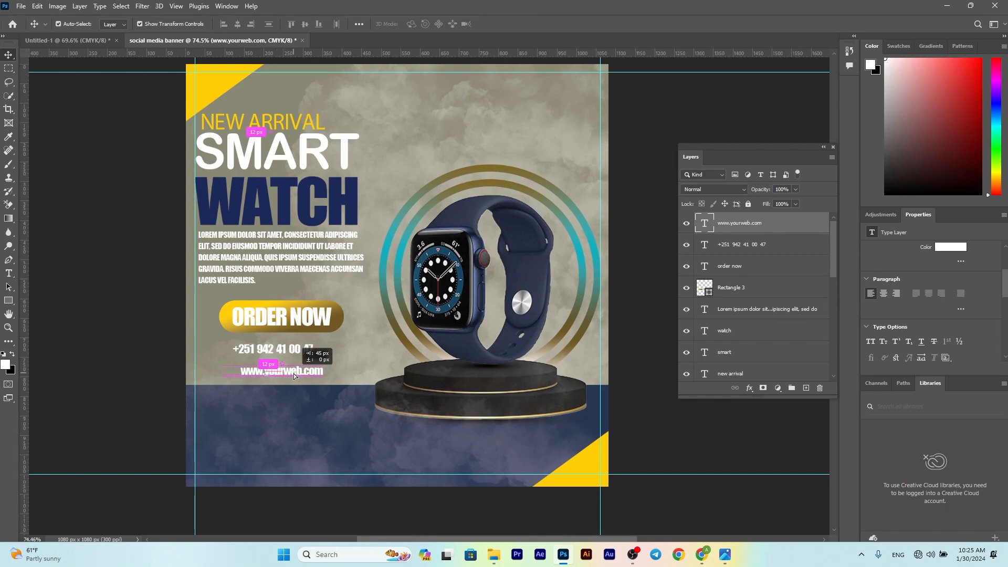
# Step: Bring the phone icon from Untitled-1 into the banner, scaled and aligned beside the phone number
pyautogui.click(68, 40)
pyautogui.moveTo(160, 385); pyautogui.dragTo(220, 350)
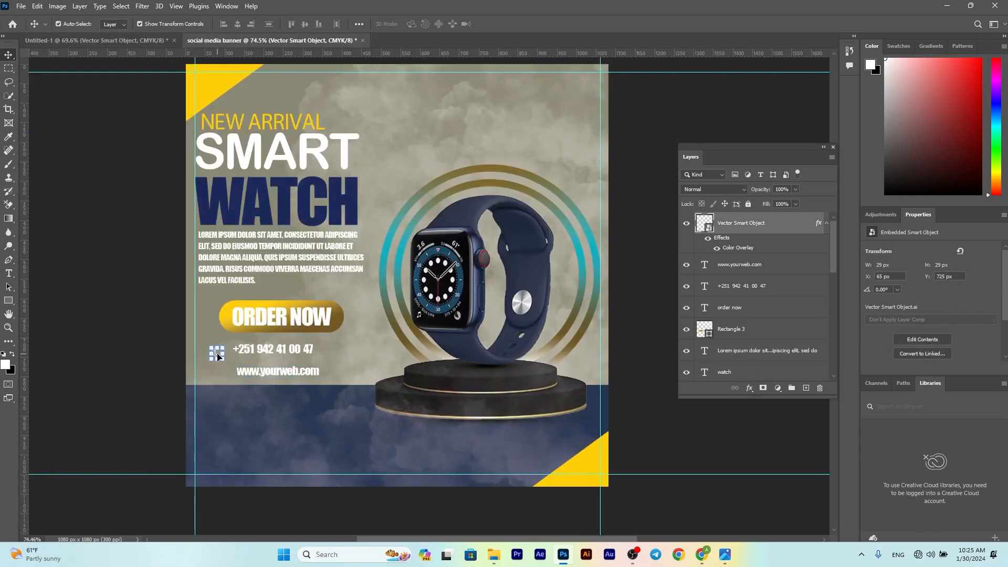
pyautogui.scroll(4, 221, 349)
pyautogui.scroll(5, 221, 347)
pyautogui.hotkey('ctrl', 't')
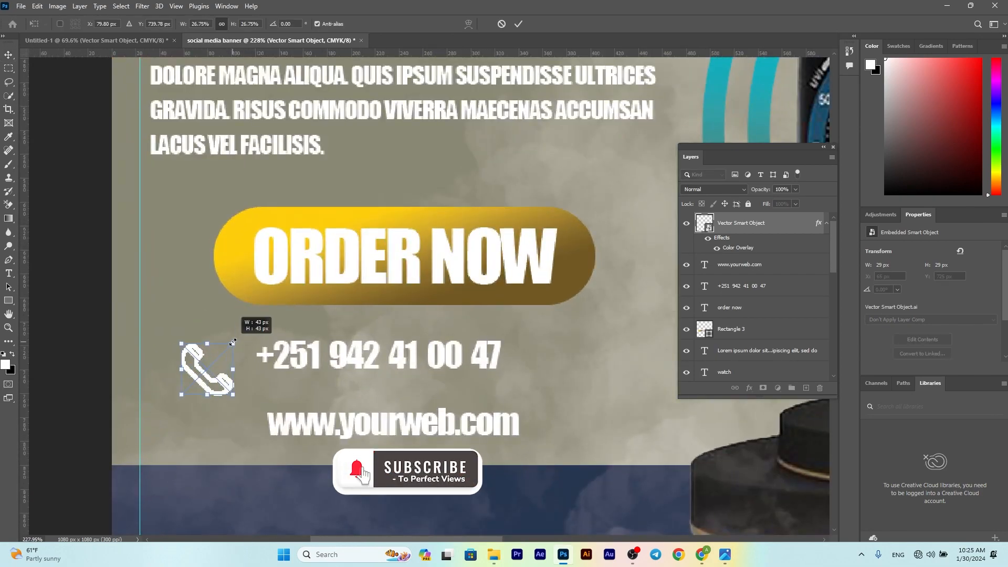
pyautogui.moveTo(209, 370); pyautogui.dragTo(209, 358)
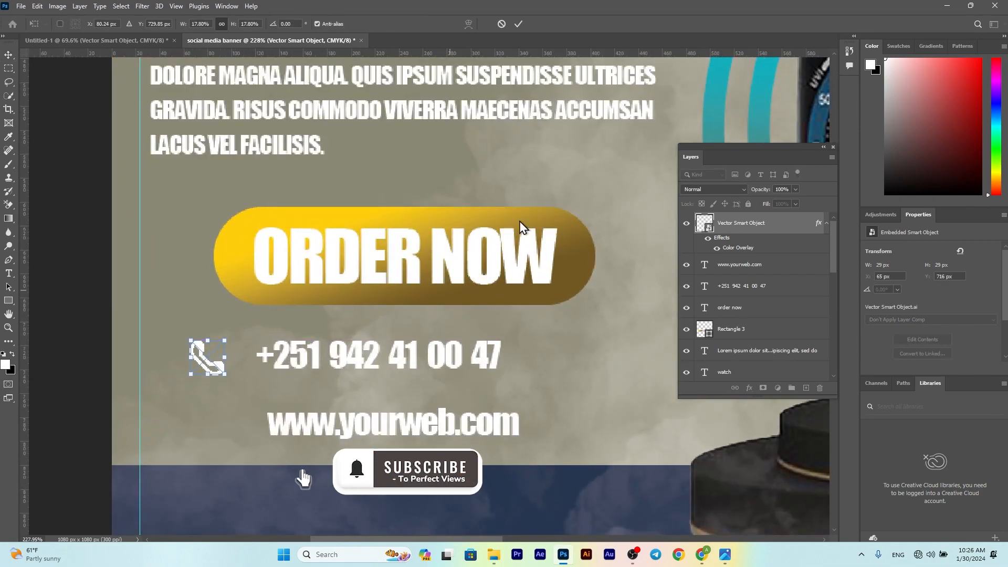
pyautogui.click(518, 23)
pyautogui.click(121, 44)
pyautogui.moveTo(159, 422); pyautogui.dragTo(125, 413)
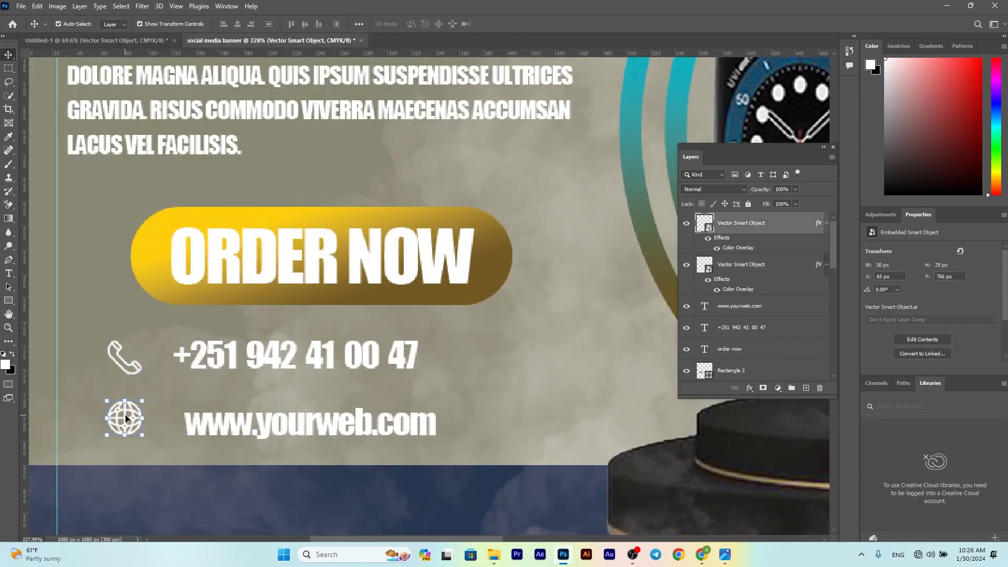
pyautogui.scroll(-8, 167, 424)
pyautogui.scroll(3, 222, 396)
pyautogui.scroll(1, 263, 396)
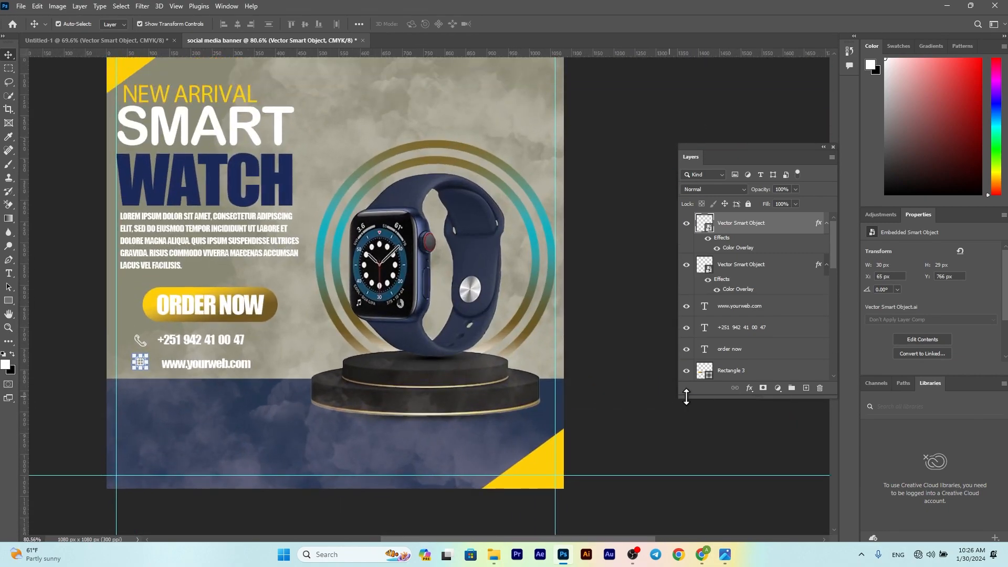
pyautogui.click(652, 399)
pyautogui.scroll(1, 285, 373)
pyautogui.scroll(-1, 194, 392)
pyautogui.scroll(1, 195, 393)
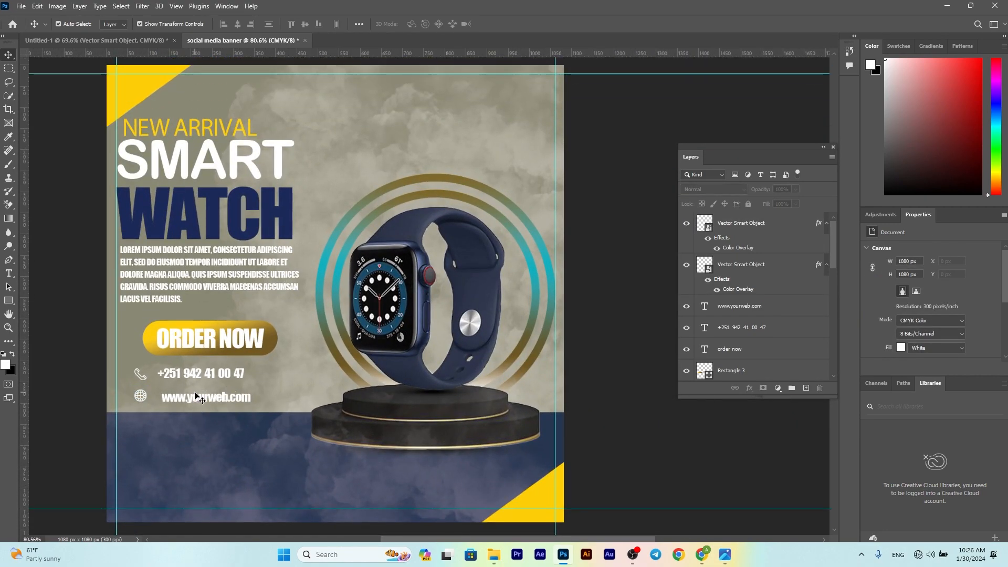